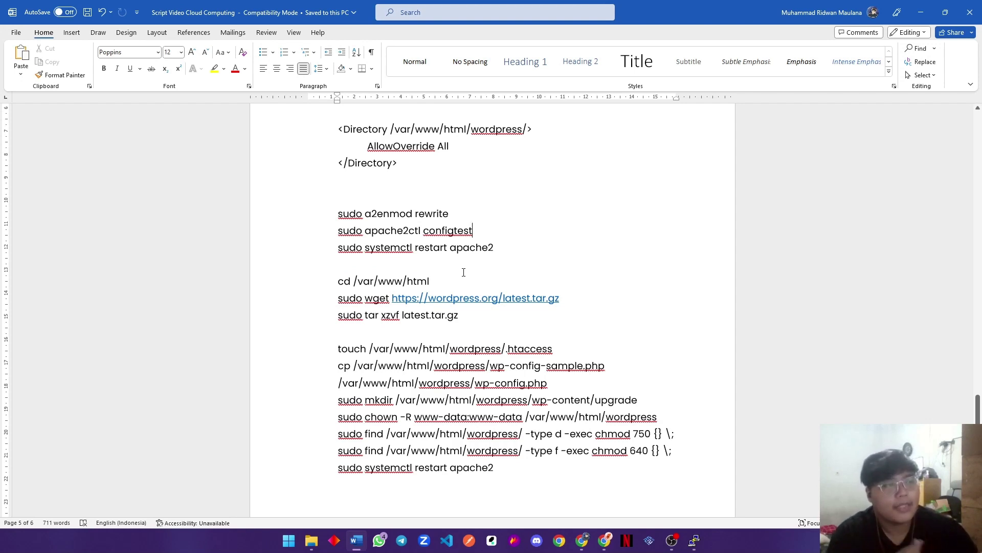
Review the wget download, wp-config.php and find permission commands in the Word setup script.
{"action": "scroll", "coordinate": [463, 272], "scroll_direction": "down", "scroll_amount": 2}
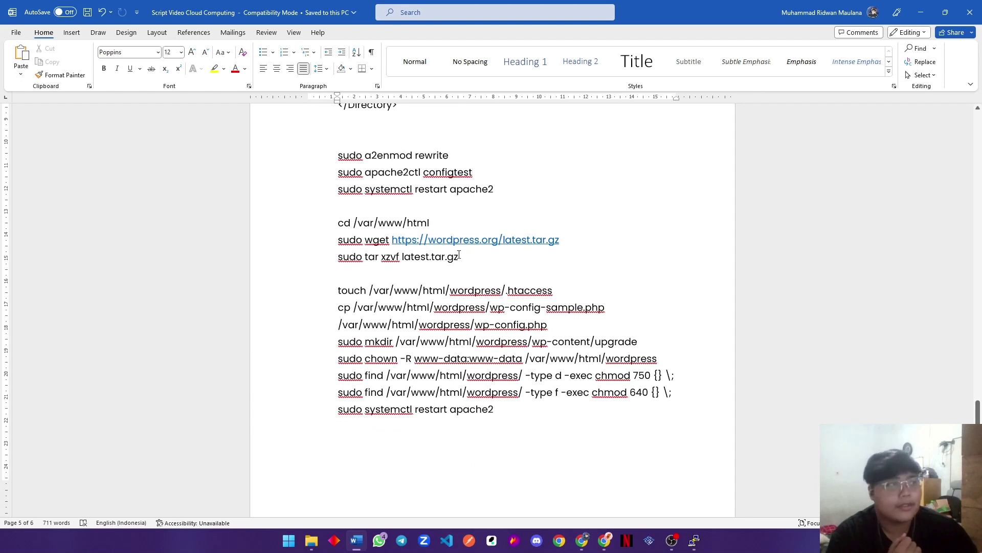
{"action": "left_click_drag", "start_coordinate": [451, 227], "coordinate": [529, 240]}
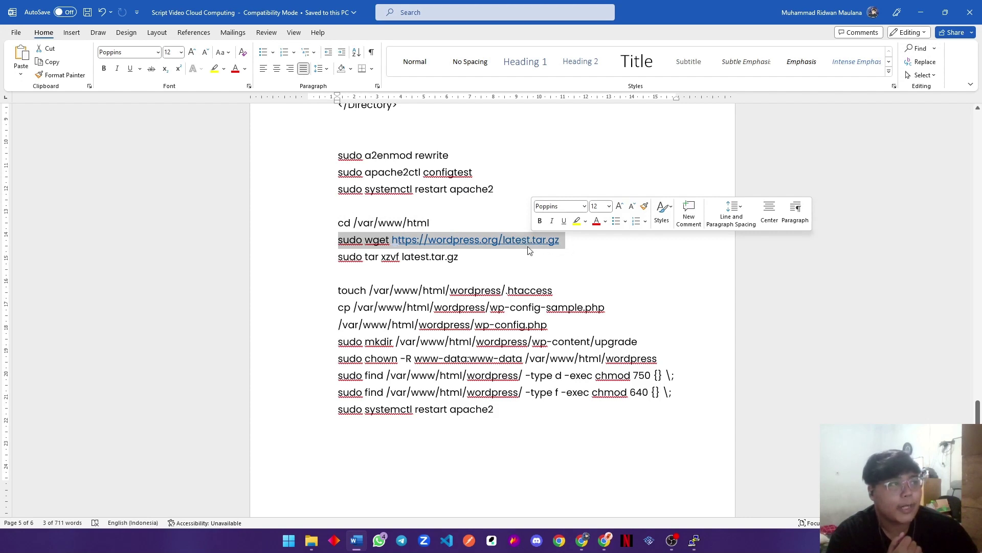
{"action": "left_click", "coordinate": [481, 260]}
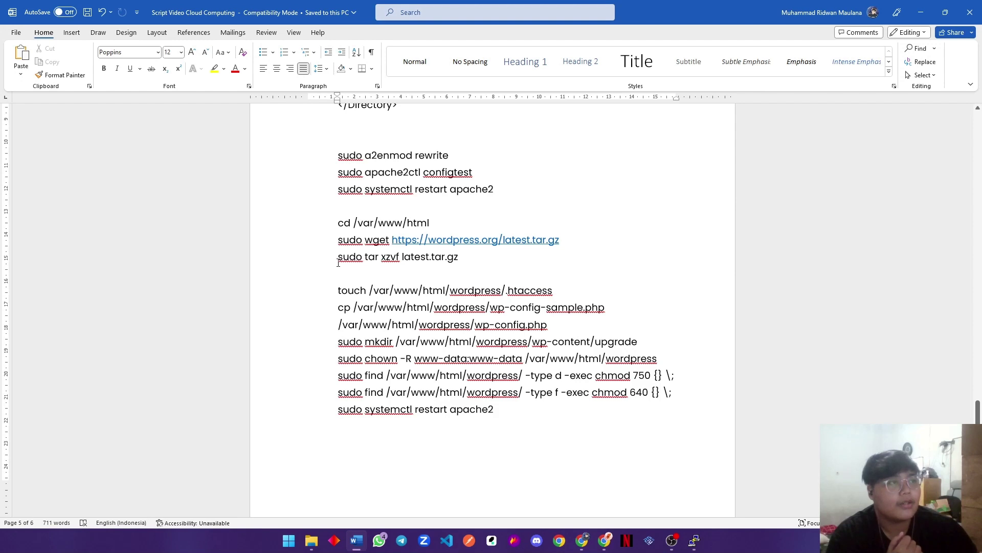
{"action": "scroll", "coordinate": [493, 268], "scroll_direction": "down", "scroll_amount": 1}
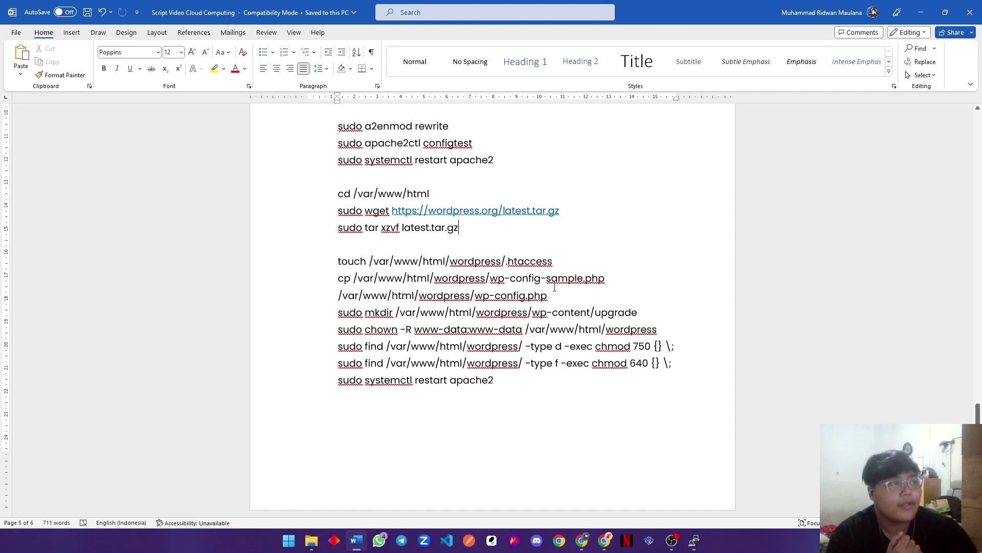
{"action": "left_click_drag", "start_coordinate": [553, 297], "coordinate": [495, 296]}
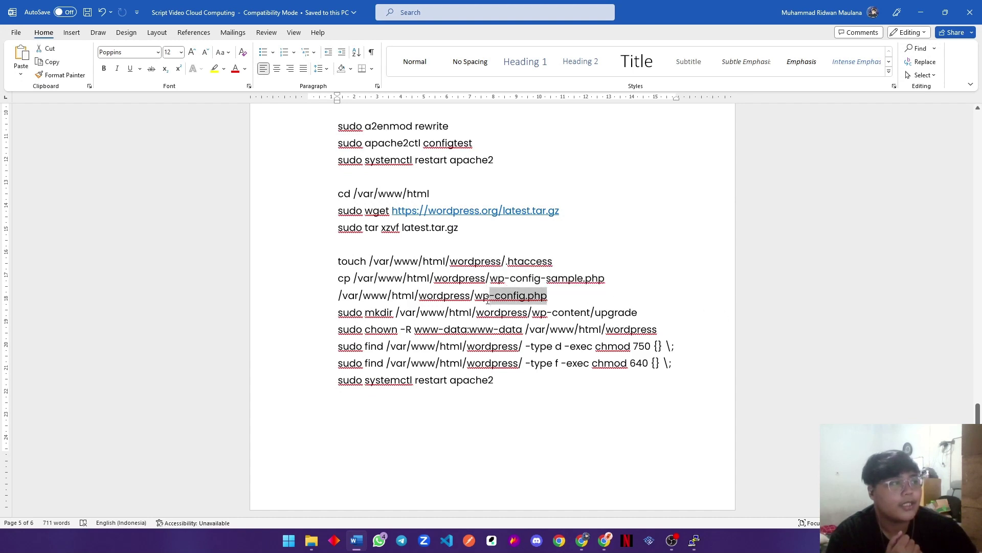
{"action": "left_click", "coordinate": [487, 301]}
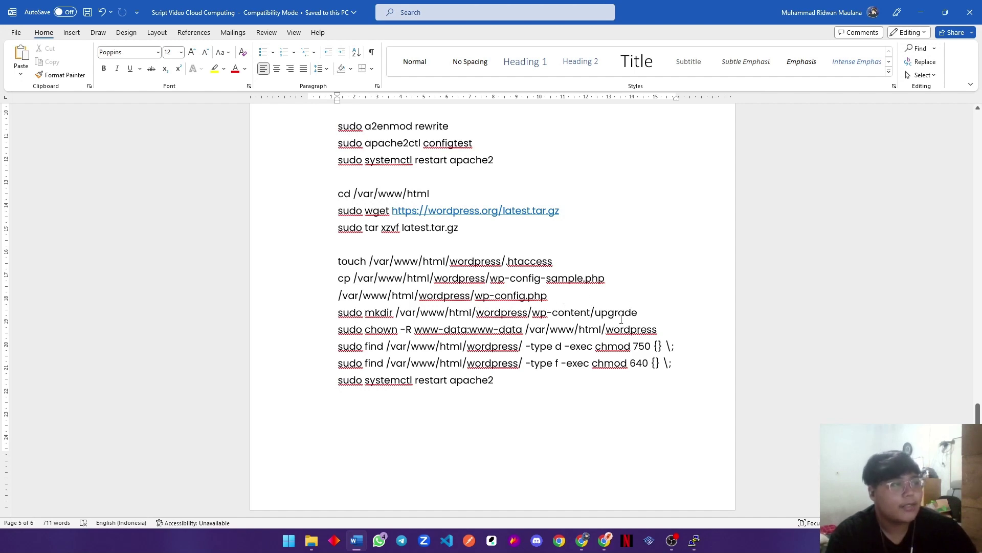
{"action": "left_click", "coordinate": [460, 320]}
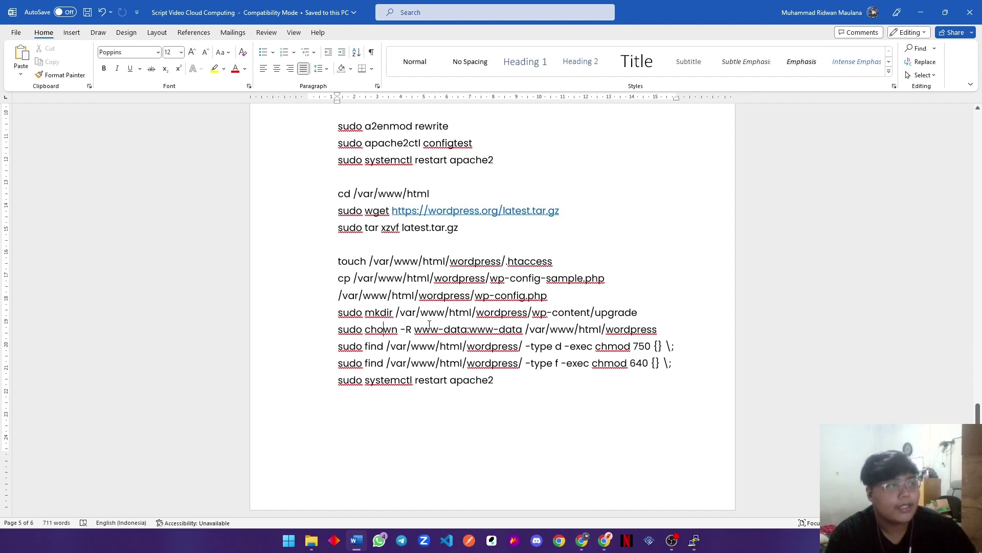
{"action": "left_click_drag", "start_coordinate": [673, 360], "coordinate": [362, 347]}
{"action": "left_click", "coordinate": [514, 376]}
{"action": "scroll", "coordinate": [499, 359], "scroll_direction": "down", "scroll_amount": 1}
{"action": "scroll", "coordinate": [499, 359], "scroll_direction": "up", "scroll_amount": 1}
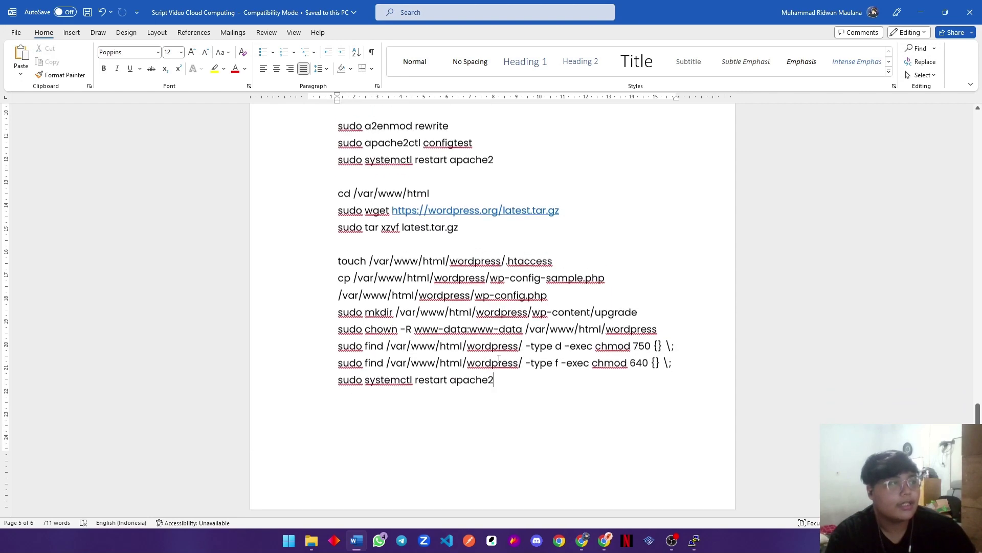
Minimize Word and PuTTY and bring up the WordPress installation page in Chrome.
{"action": "left_click", "coordinate": [921, 11]}
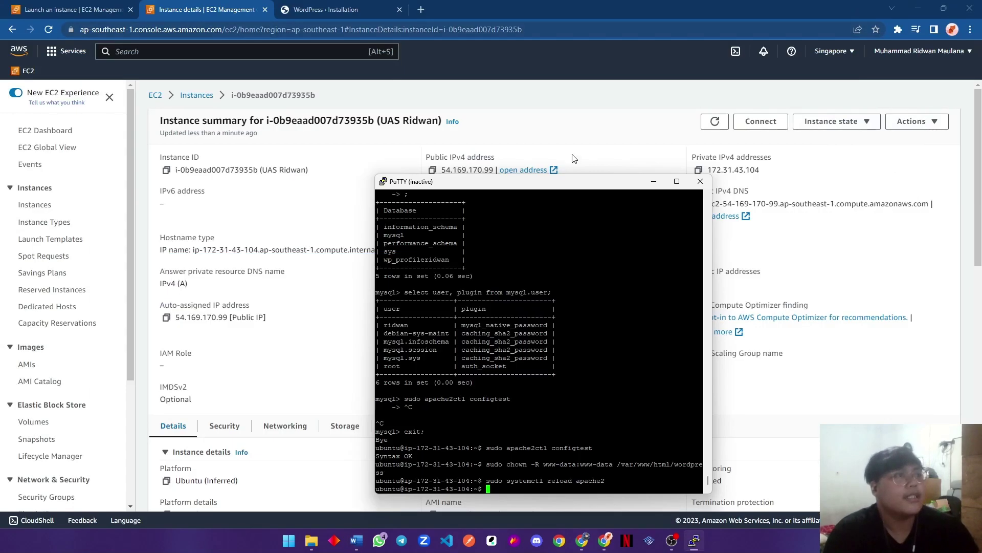
{"action": "left_click", "coordinate": [654, 181]}
{"action": "left_click", "coordinate": [325, 9]}
{"action": "scroll", "coordinate": [550, 262], "scroll_direction": "up", "scroll_amount": 1}
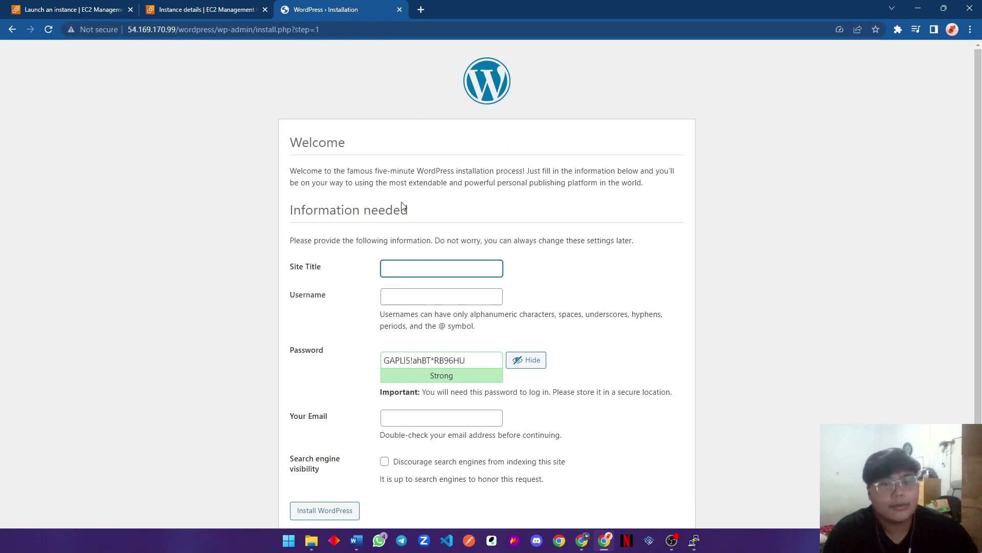
Enter the site title 'Profile' and the admin username on the installation form.
{"action": "left_click", "coordinate": [446, 275]}
{"action": "scroll", "coordinate": [470, 256], "scroll_direction": "down", "scroll_amount": 1}
{"action": "left_click", "coordinate": [470, 244]}
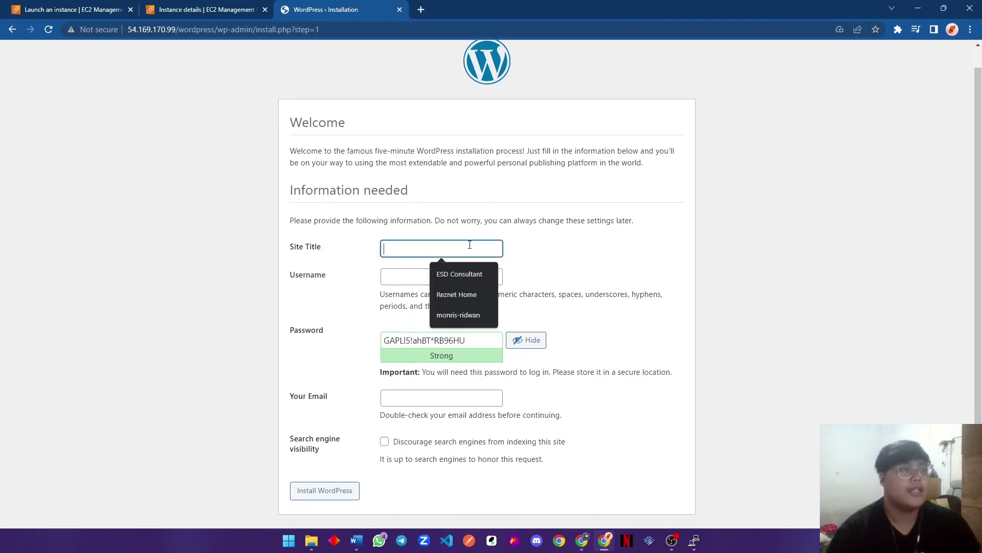
{"action": "type", "text": "Prof"}
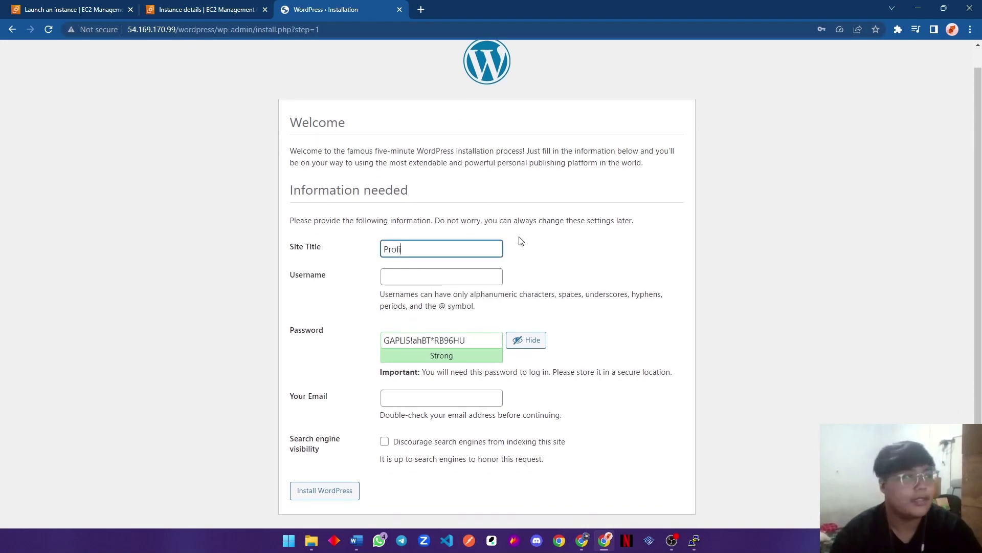
{"action": "type", "text": "ile Ridwan"}
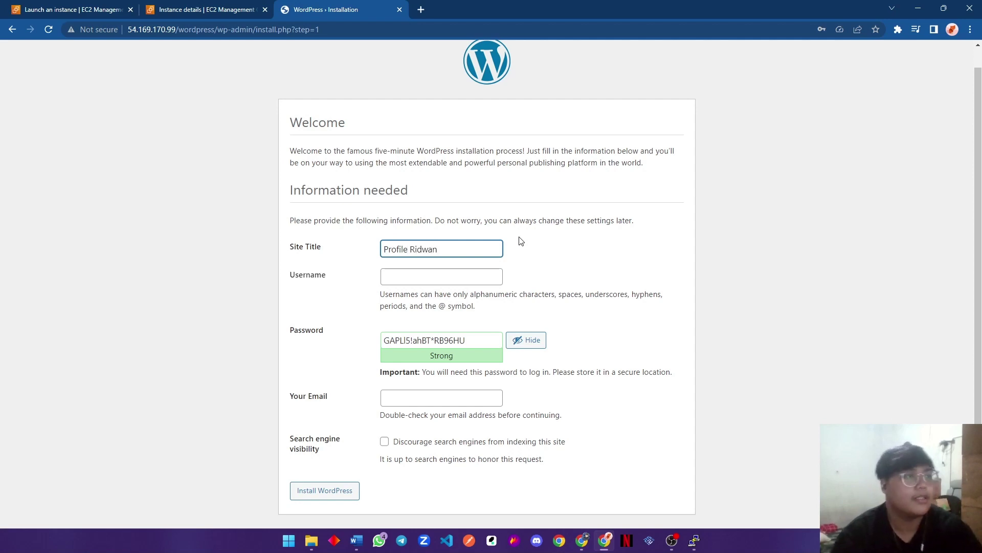
{"action": "left_click", "coordinate": [453, 281]}
{"action": "type", "text": "r"}
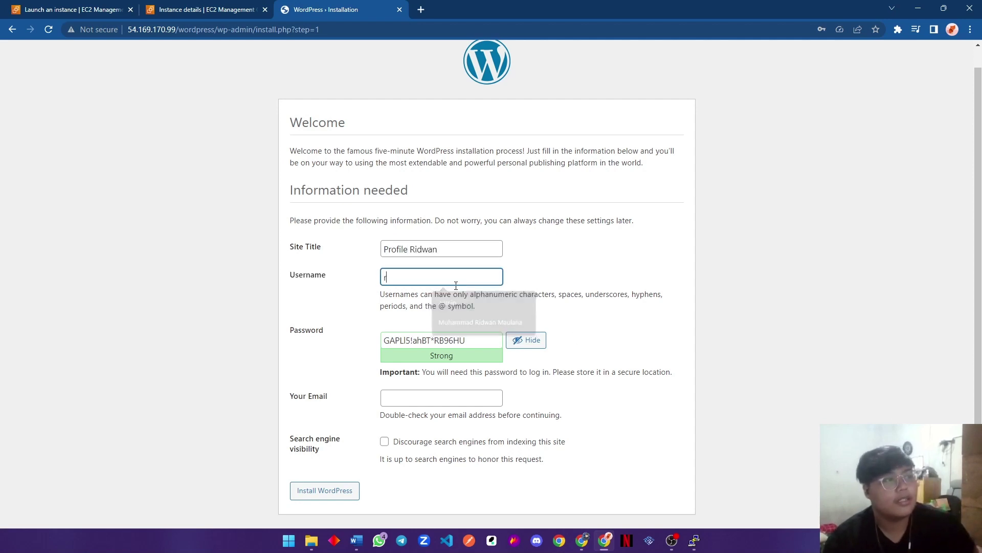
{"action": "type", "text": "idwan"}
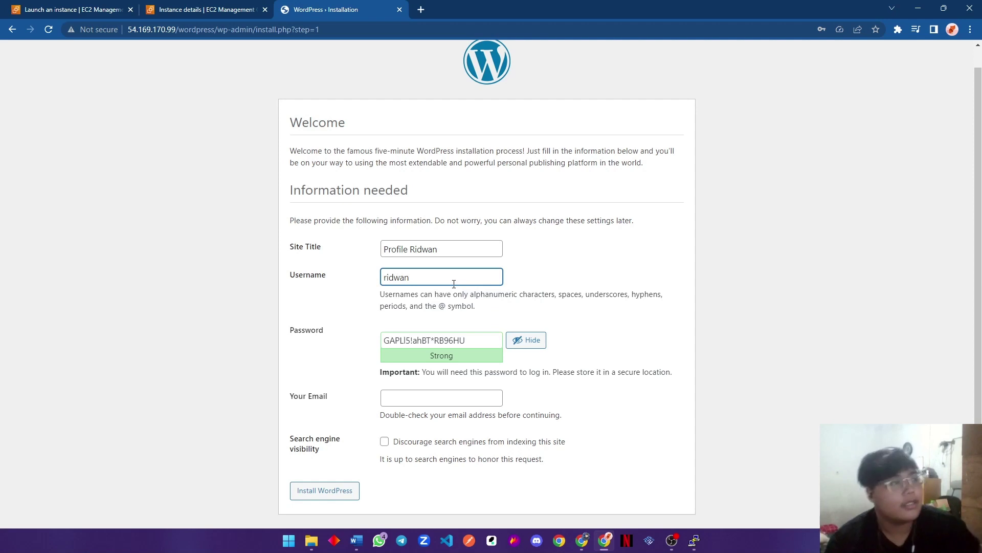
Replace the generated password with a weak admin password and confirm its use.
{"action": "scroll", "coordinate": [453, 284], "scroll_direction": "up", "scroll_amount": 1}
{"action": "triple_click", "coordinate": [476, 353]}
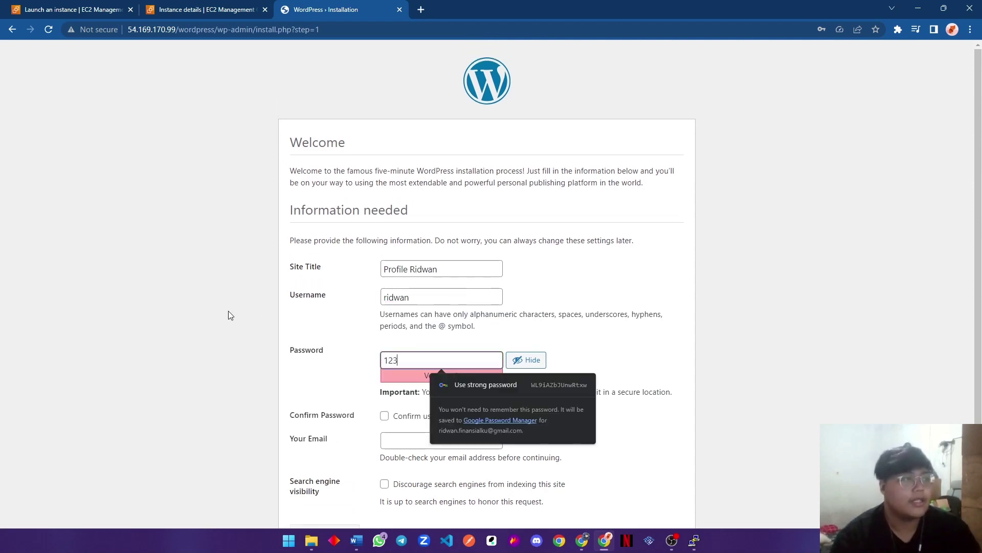
{"action": "key", "text": "ctrl+a"}
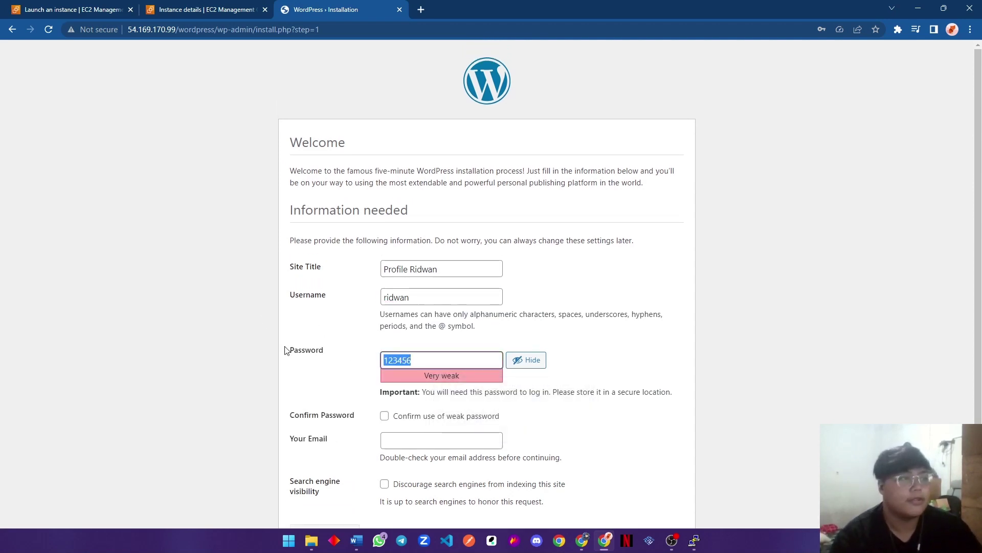
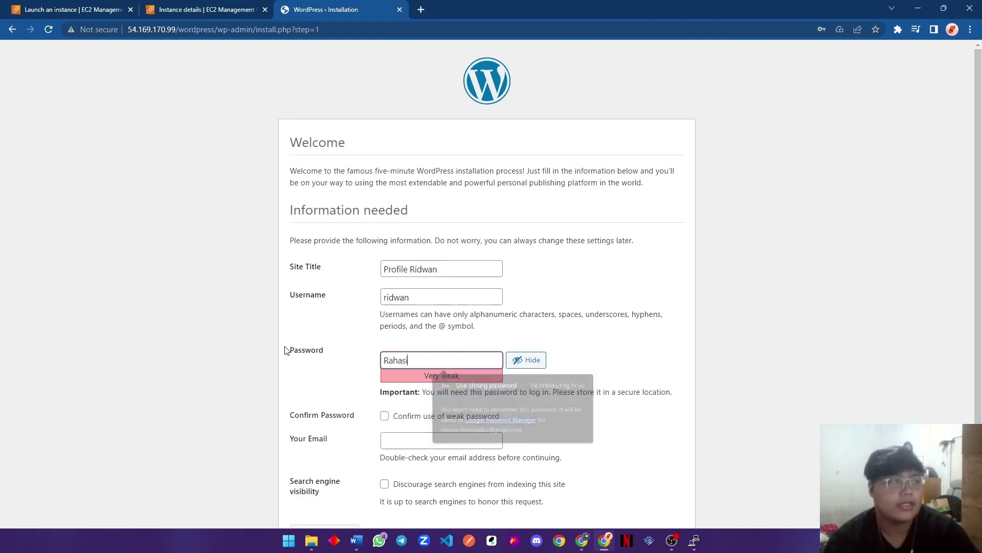
{"action": "left_click", "coordinate": [398, 415]}
{"action": "scroll", "coordinate": [438, 417], "scroll_direction": "down", "scroll_amount": 1}
Fill the admin e-mail from the saved suggestion and run Install WordPress.
{"action": "left_click", "coordinate": [445, 393]}
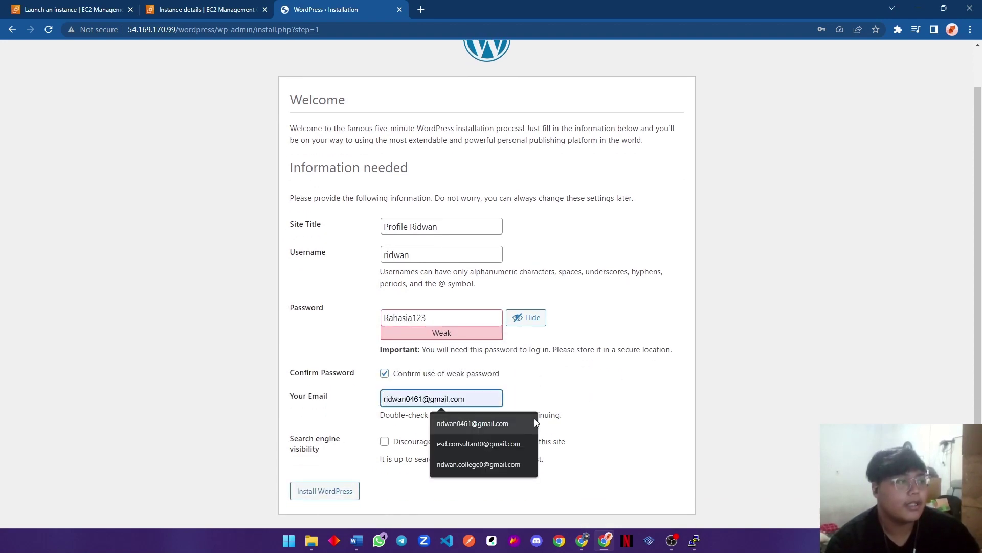
{"action": "left_click", "coordinate": [465, 422]}
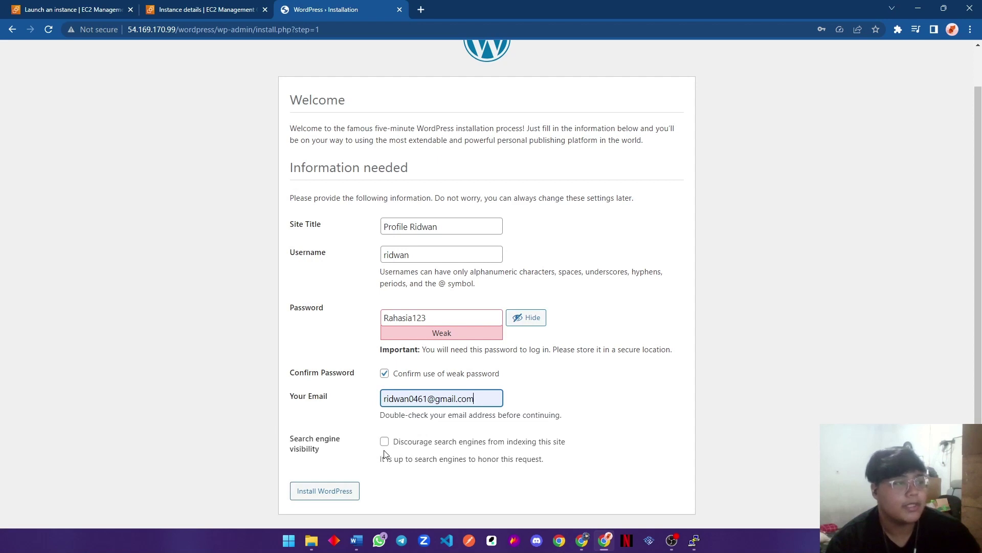
{"action": "left_click", "coordinate": [346, 491]}
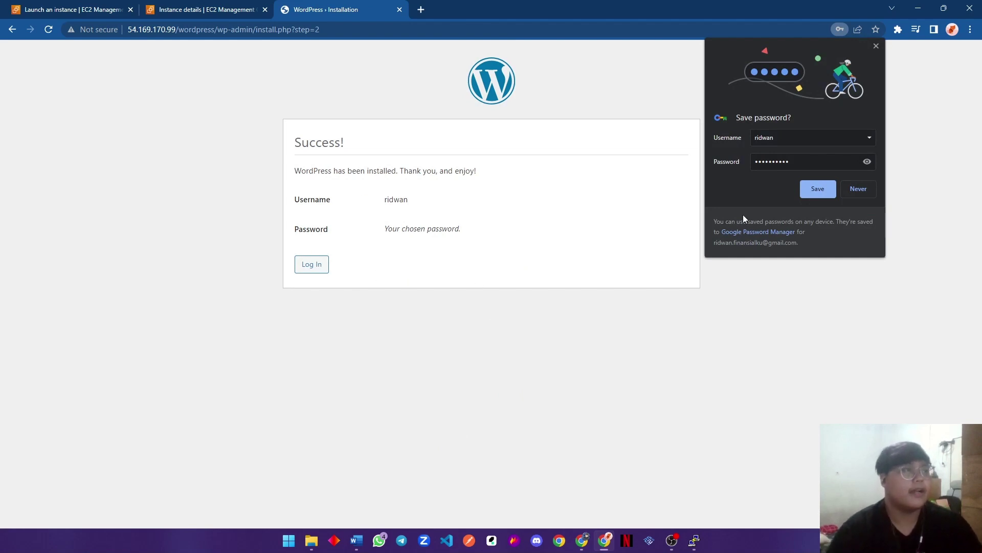
Log in to WordPress with the admin username and password, keeping the login remembered.
{"action": "left_click", "coordinate": [863, 191]}
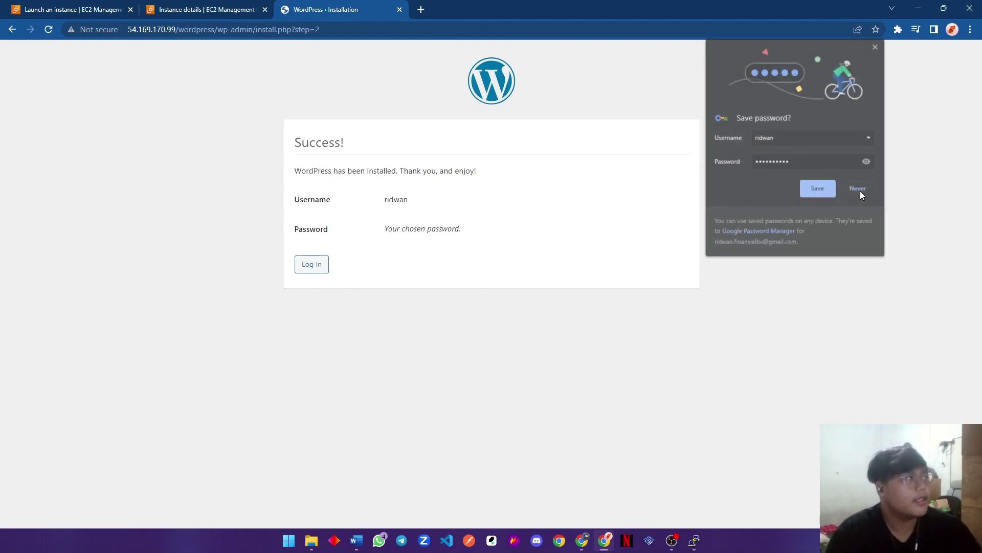
{"action": "left_click", "coordinate": [311, 264]}
{"action": "left_click", "coordinate": [487, 194]}
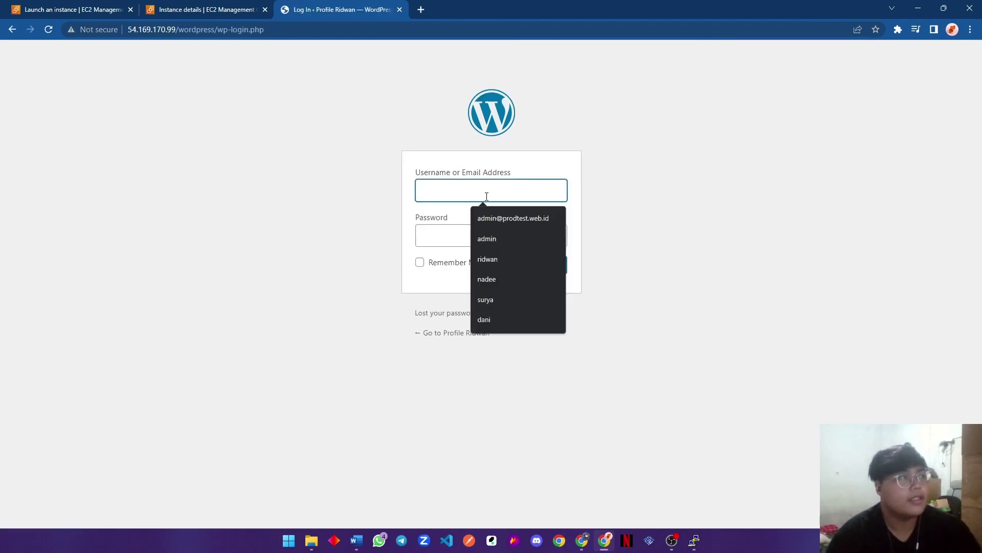
{"action": "left_click", "coordinate": [502, 263]}
{"action": "left_click", "coordinate": [476, 234]}
{"action": "type", "text": "••••"}
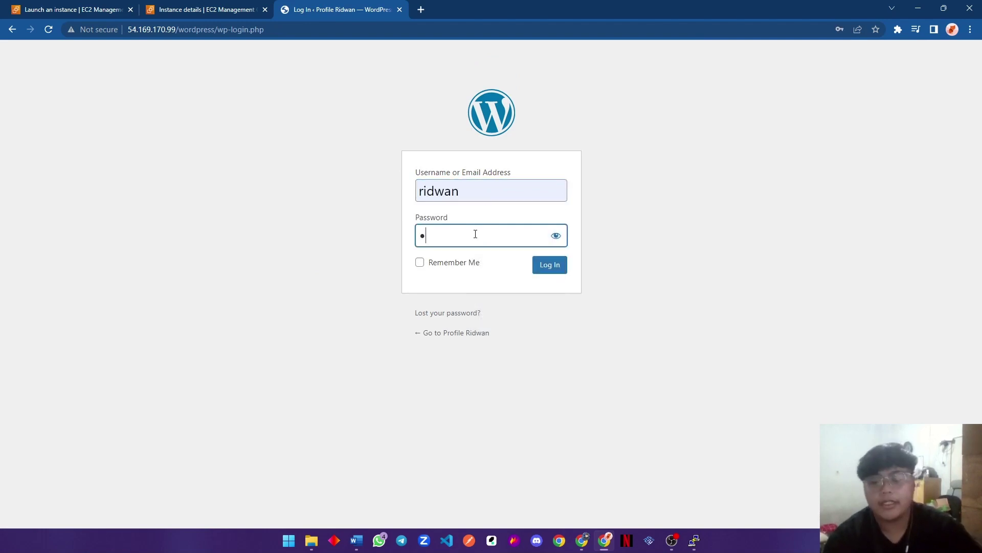
{"action": "type", "text": "••••"}
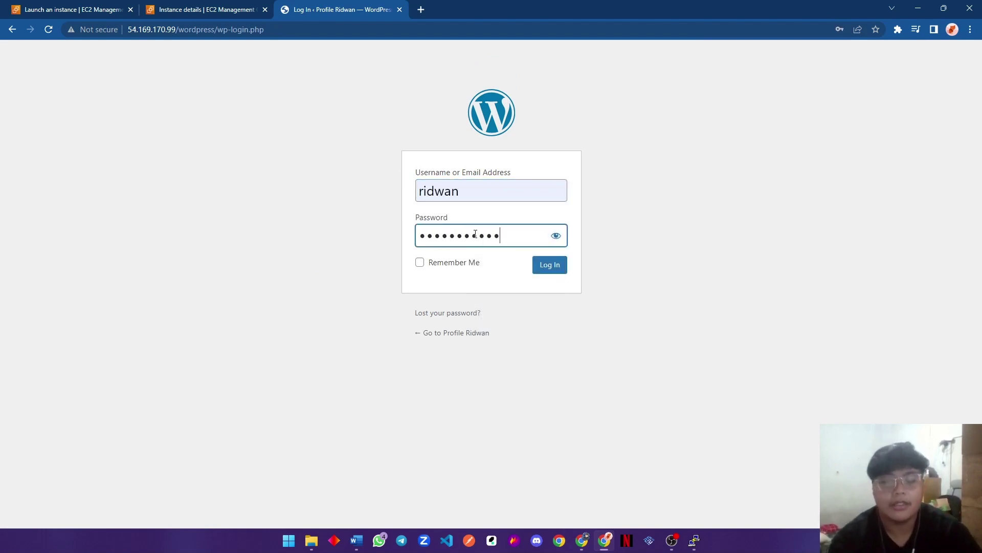
{"action": "left_click", "coordinate": [432, 261]}
{"action": "left_click", "coordinate": [559, 272]}
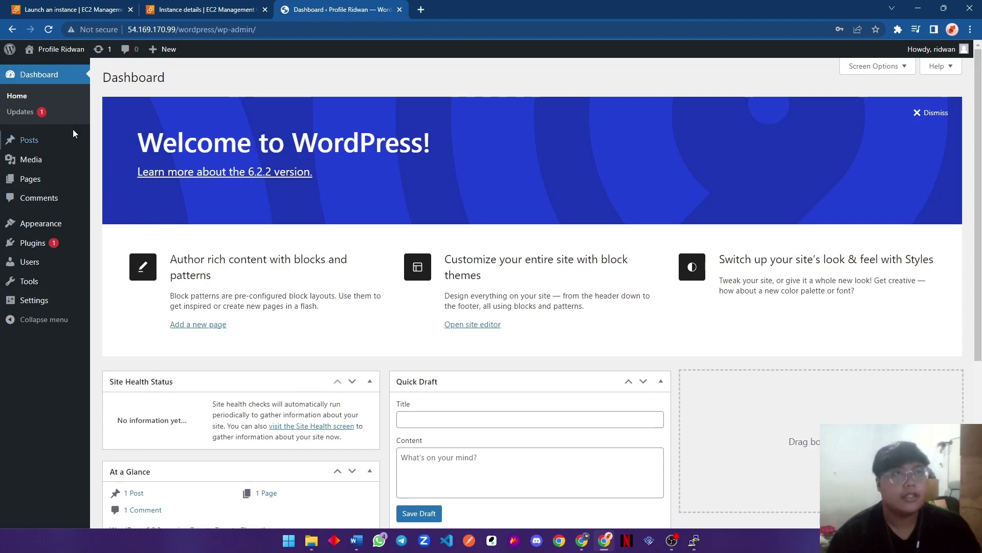
Open the public site in a new tab and scroll through its default front page.
{"action": "middle_click", "coordinate": [76, 57]}
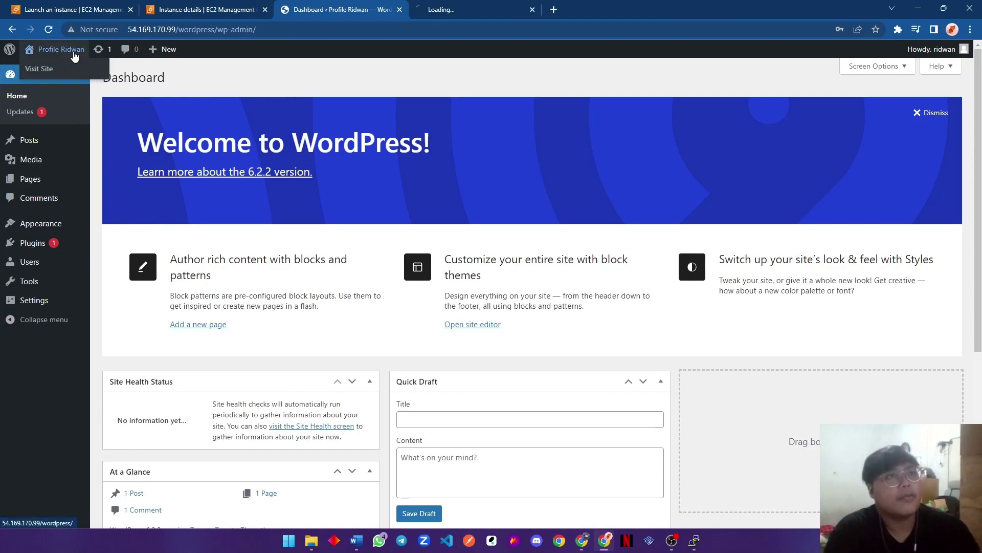
{"action": "left_click", "coordinate": [457, 13]}
{"action": "scroll", "coordinate": [546, 217], "scroll_direction": "down", "scroll_amount": 3}
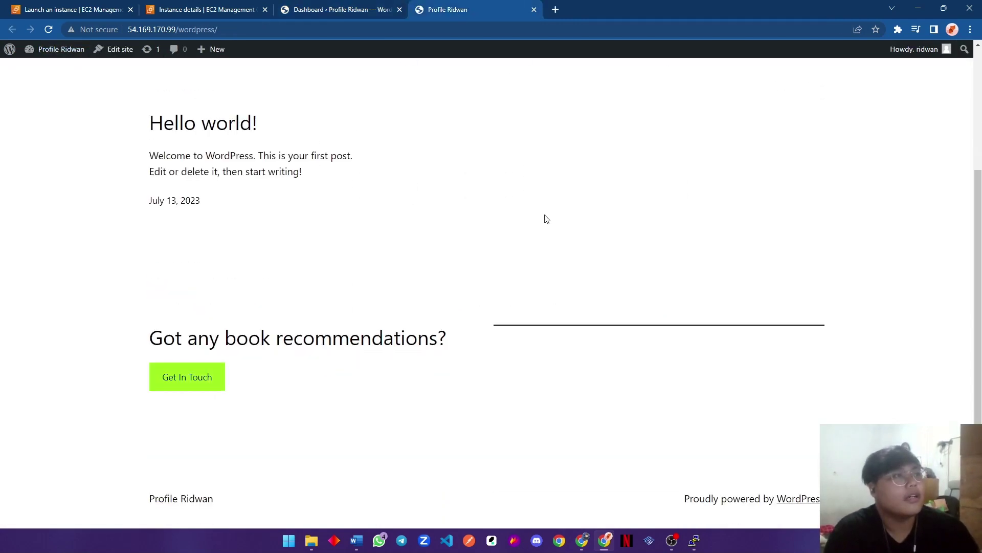
{"action": "scroll", "coordinate": [507, 198], "scroll_direction": "up", "scroll_amount": 4}
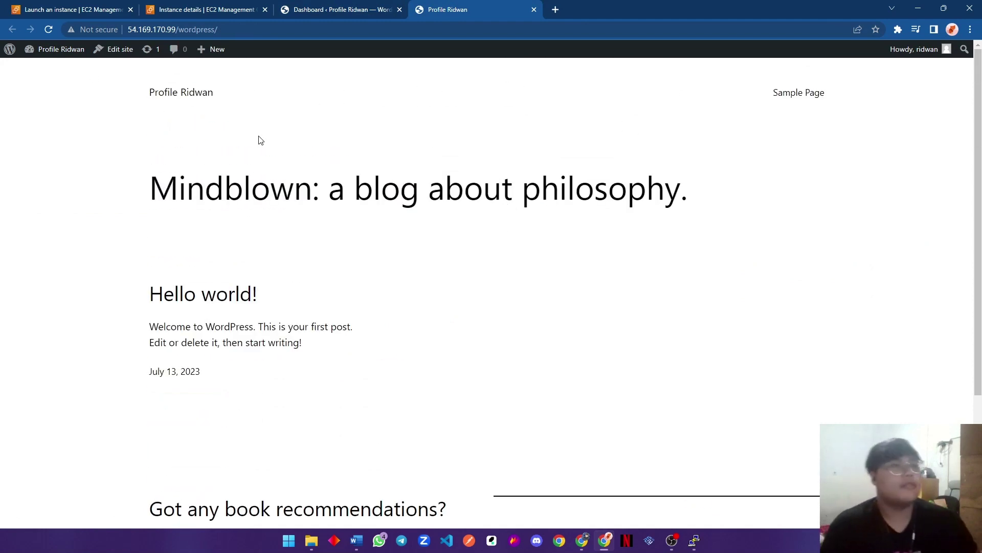
{"action": "scroll", "coordinate": [337, 256], "scroll_direction": "down", "scroll_amount": 2}
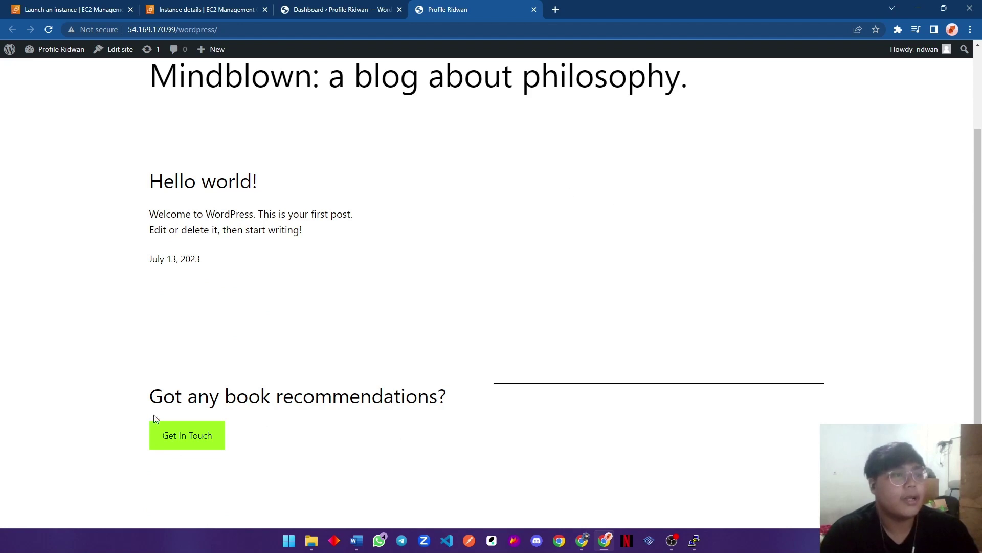
{"action": "scroll", "coordinate": [182, 120], "scroll_direction": "up", "scroll_amount": 1}
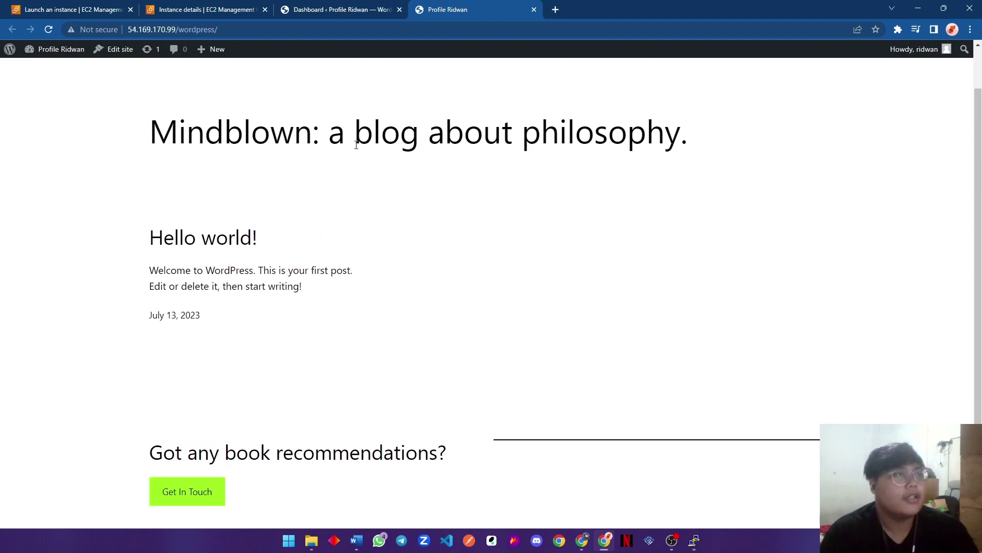
{"action": "scroll", "coordinate": [356, 146], "scroll_direction": "up", "scroll_amount": 1}
Close the live-site tab and go to Appearance > Themes > Add New.
{"action": "left_click", "coordinate": [379, 6]}
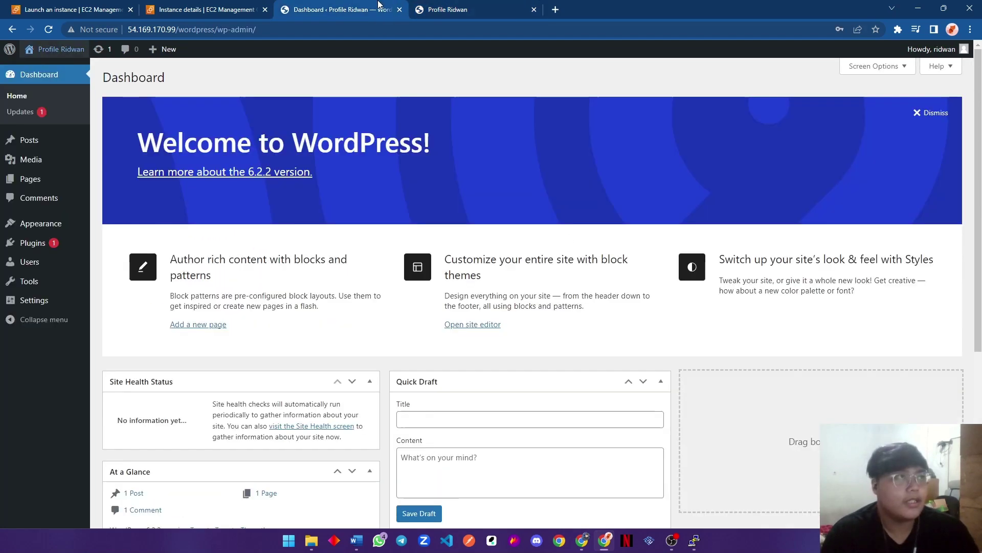
{"action": "middle_click", "coordinate": [512, 11]}
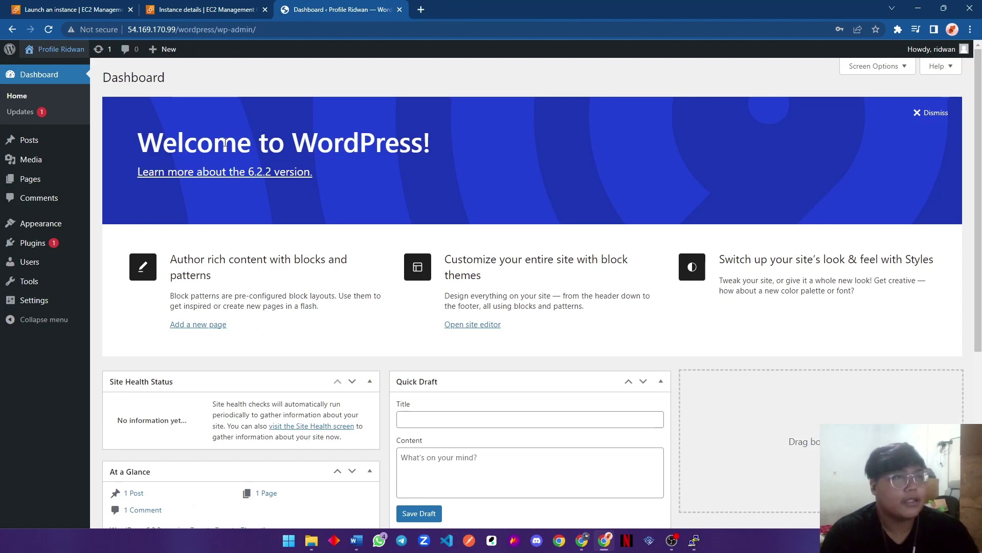
{"action": "left_click", "coordinate": [51, 226]}
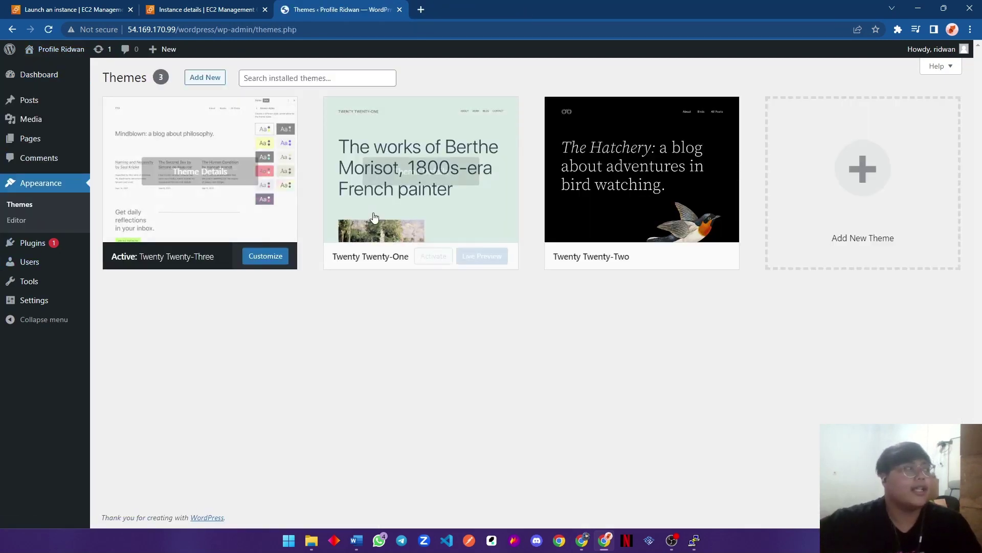
{"action": "left_click", "coordinate": [204, 78]}
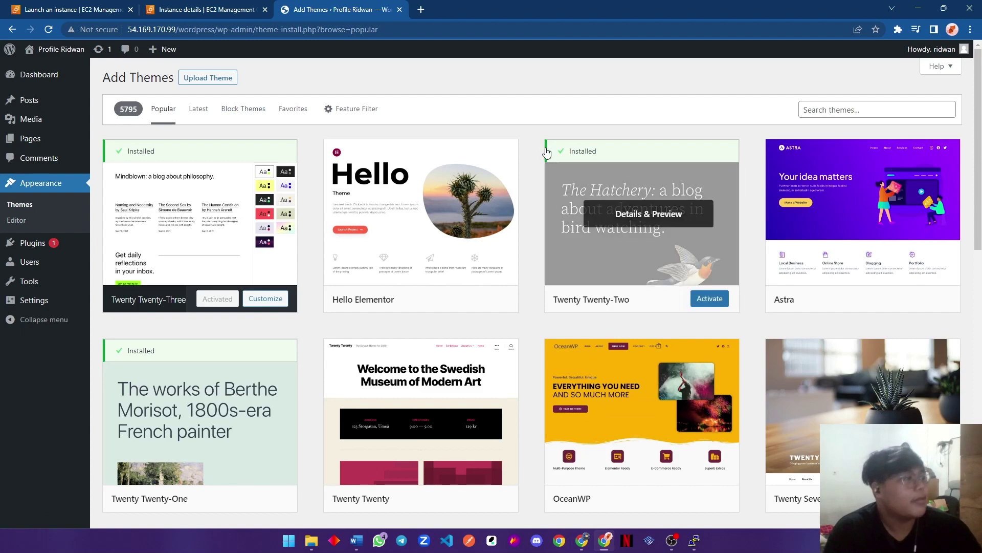
Filter installable themes by the Blog and Portfolio subjects and browse the results.
{"action": "left_click", "coordinate": [333, 108]}
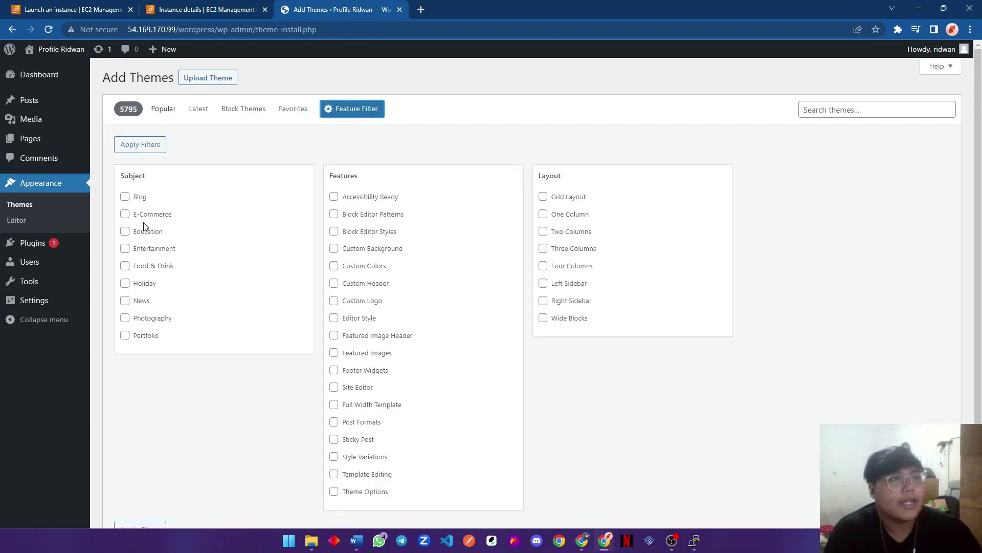
{"action": "left_click", "coordinate": [125, 198]}
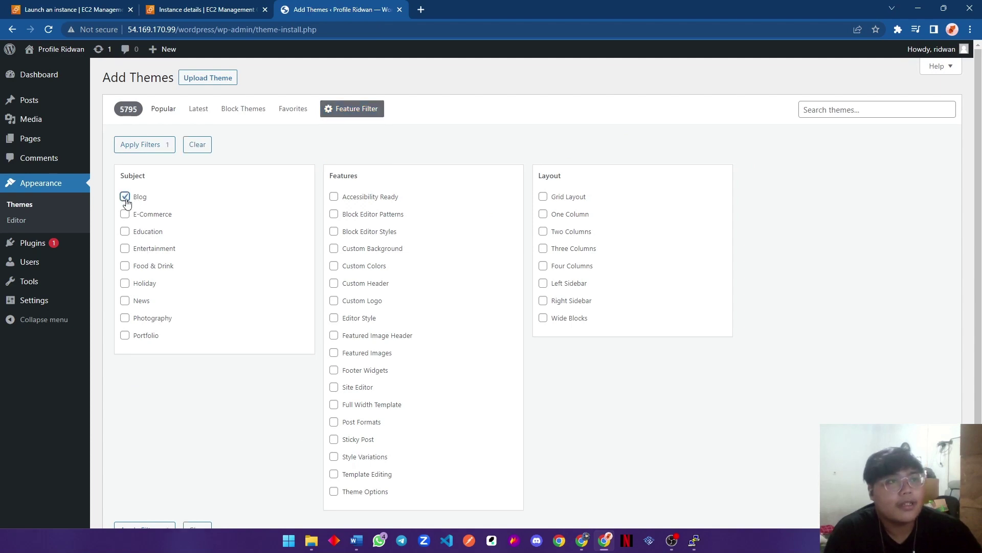
{"action": "left_click", "coordinate": [125, 336]}
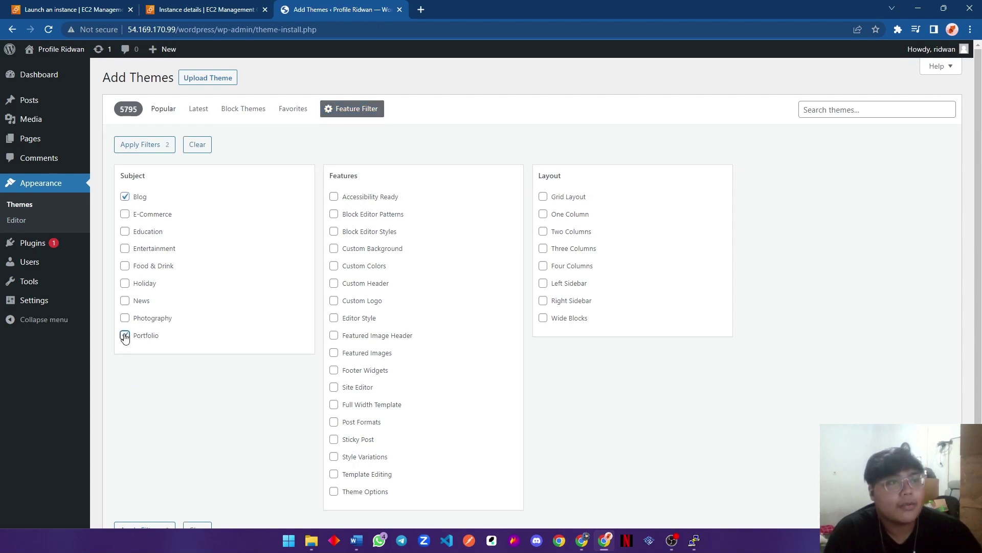
{"action": "left_click", "coordinate": [171, 147]}
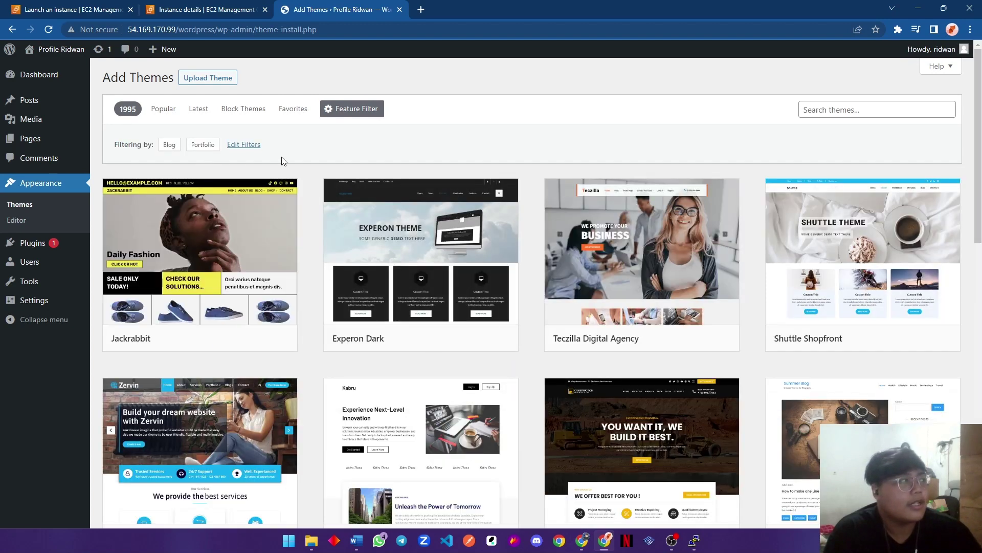
{"action": "scroll", "coordinate": [450, 153], "scroll_direction": "down", "scroll_amount": 2}
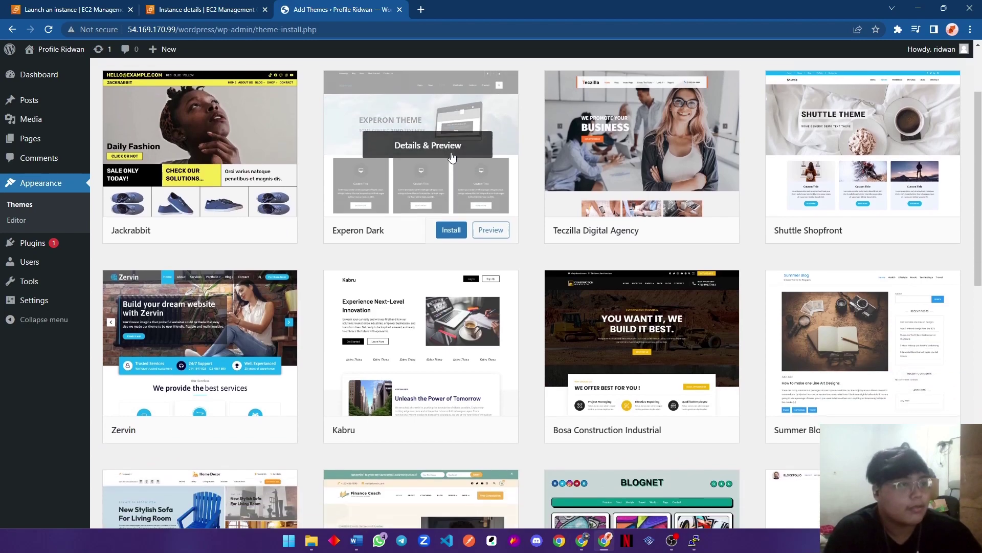
{"action": "scroll", "coordinate": [450, 164], "scroll_direction": "down", "scroll_amount": 8}
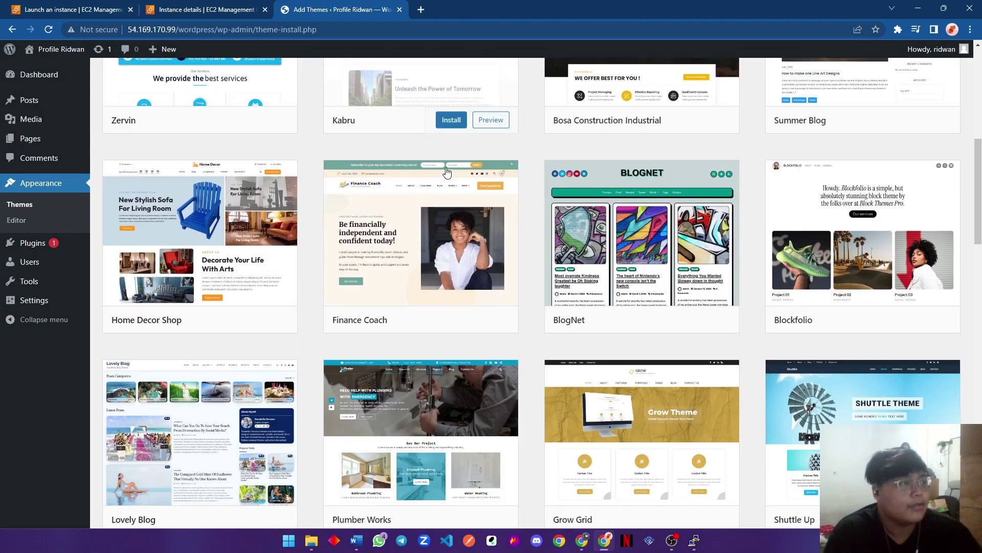
{"action": "scroll", "coordinate": [447, 173], "scroll_direction": "down", "scroll_amount": 5}
{"action": "scroll", "coordinate": [447, 173], "scroll_direction": "down", "scroll_amount": 6}
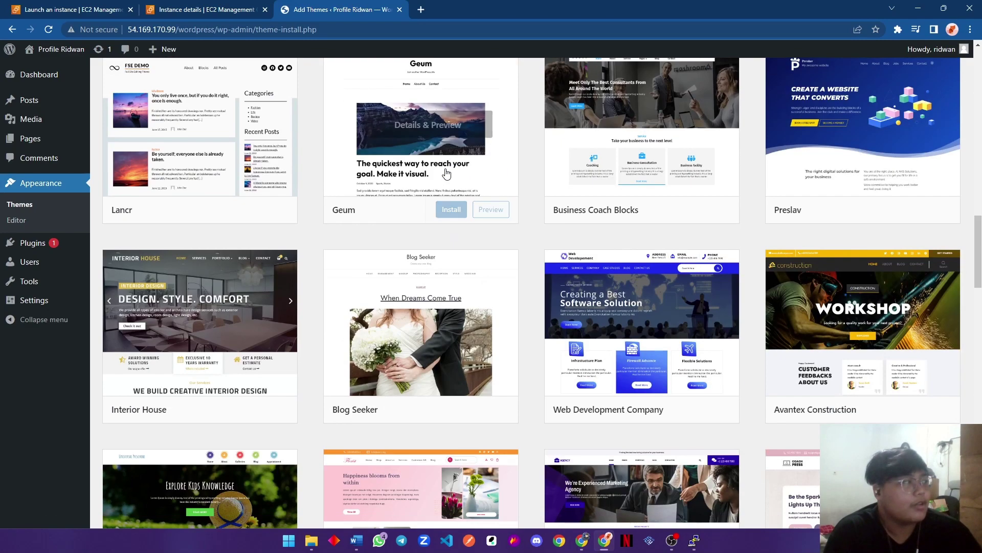
{"action": "scroll", "coordinate": [446, 173], "scroll_direction": "down", "scroll_amount": 6}
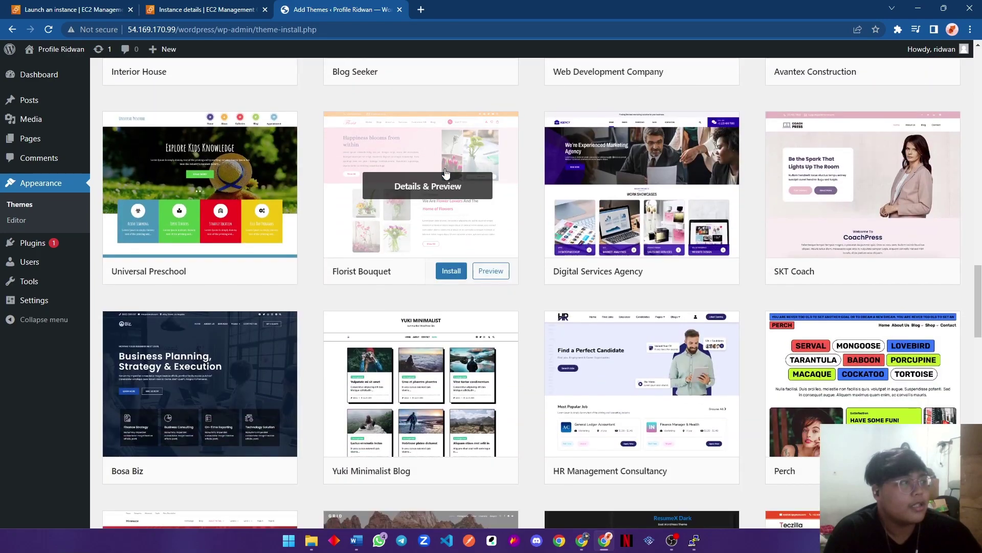
{"action": "scroll", "coordinate": [544, 227], "scroll_direction": "down", "scroll_amount": 4}
{"action": "scroll", "coordinate": [522, 215], "scroll_direction": "up", "scroll_amount": 20}
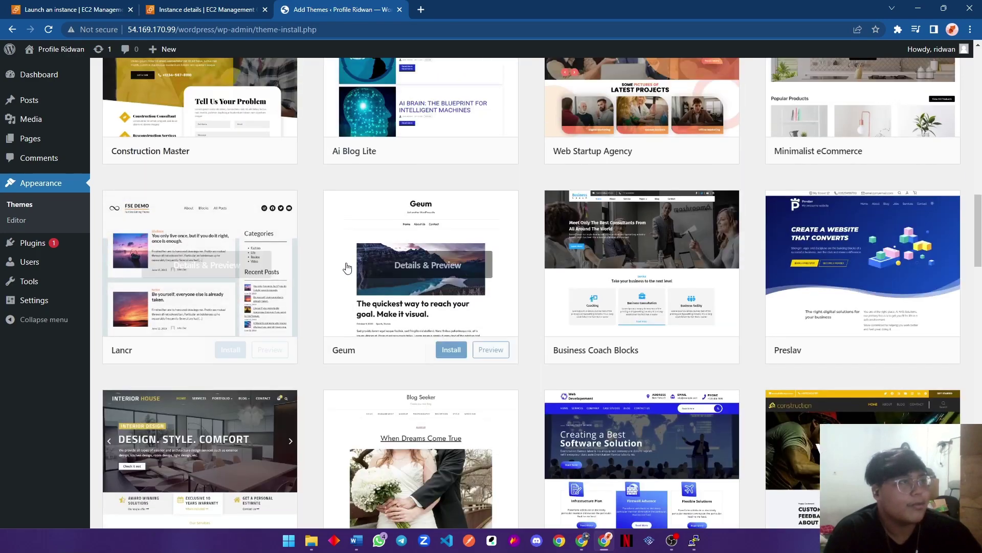
{"action": "scroll", "coordinate": [332, 271], "scroll_direction": "up", "scroll_amount": 5}
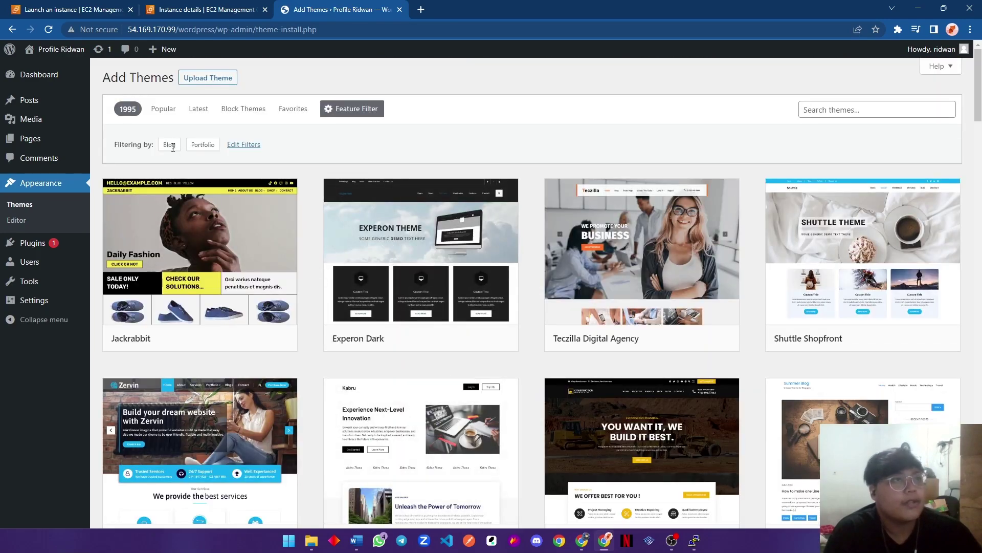
Drop the Blog filter to show only Portfolio themes and scroll through them.
{"action": "left_click", "coordinate": [239, 148]}
{"action": "left_click", "coordinate": [125, 198]}
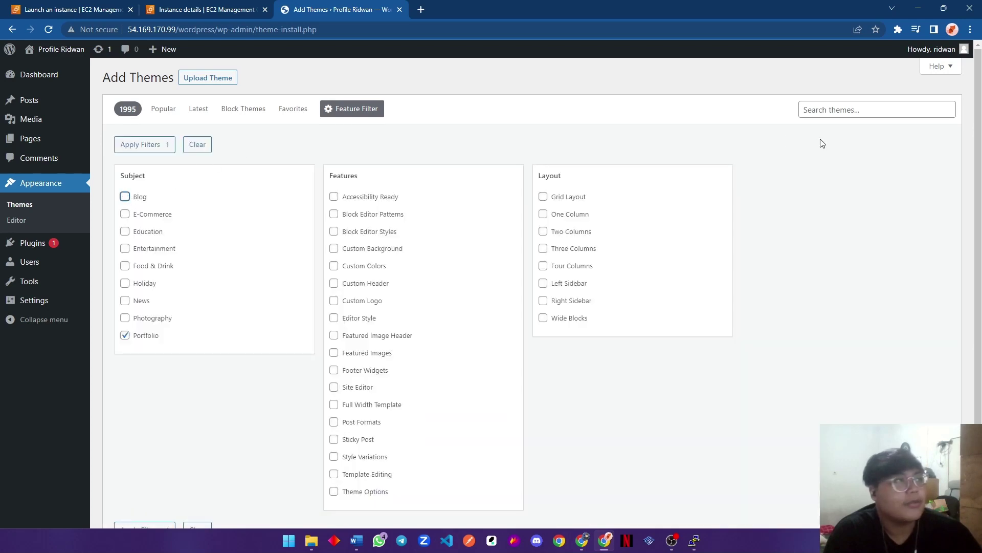
{"action": "left_click", "coordinate": [137, 147]}
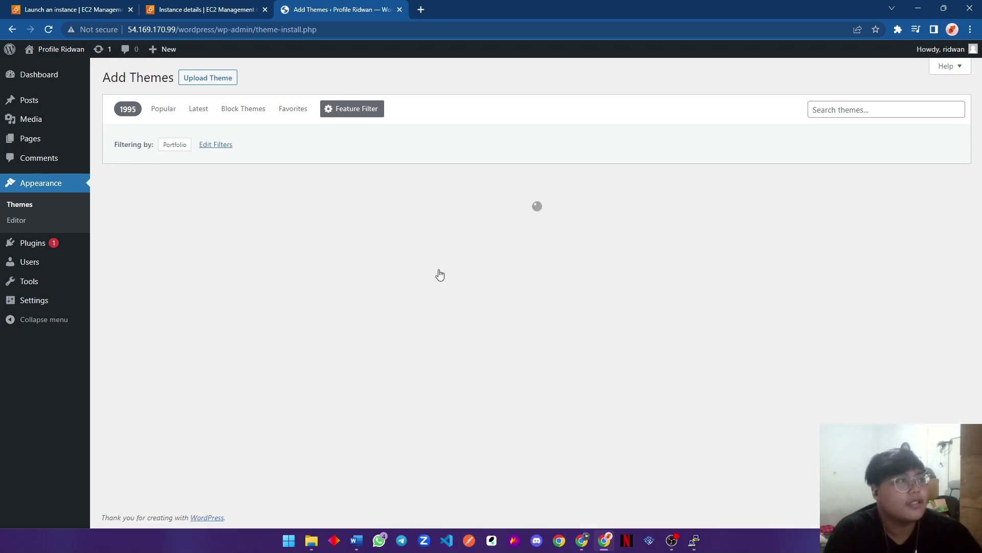
{"action": "scroll", "coordinate": [747, 307], "scroll_direction": "down", "scroll_amount": 1}
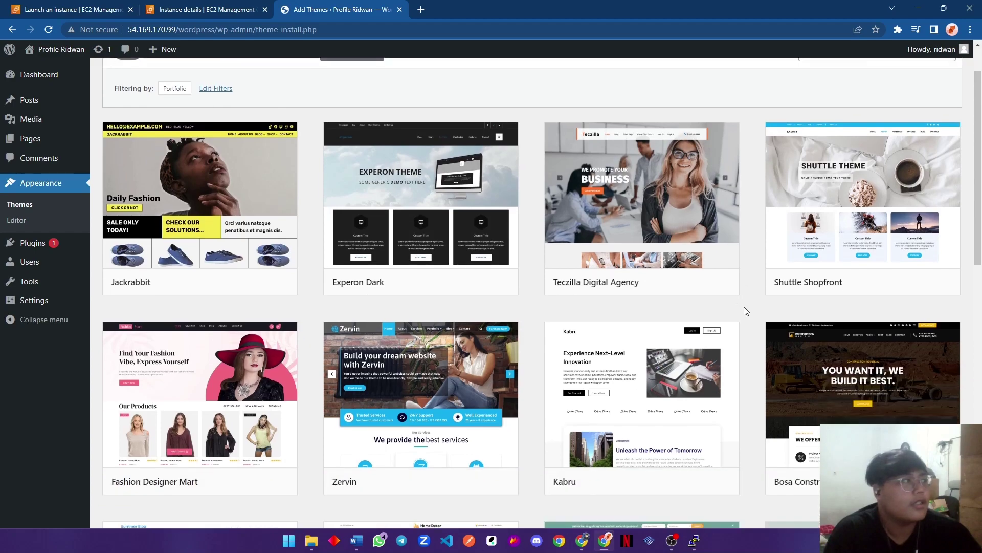
{"action": "scroll", "coordinate": [747, 310], "scroll_direction": "down", "scroll_amount": 10}
{"action": "scroll", "coordinate": [743, 308], "scroll_direction": "down", "scroll_amount": 7}
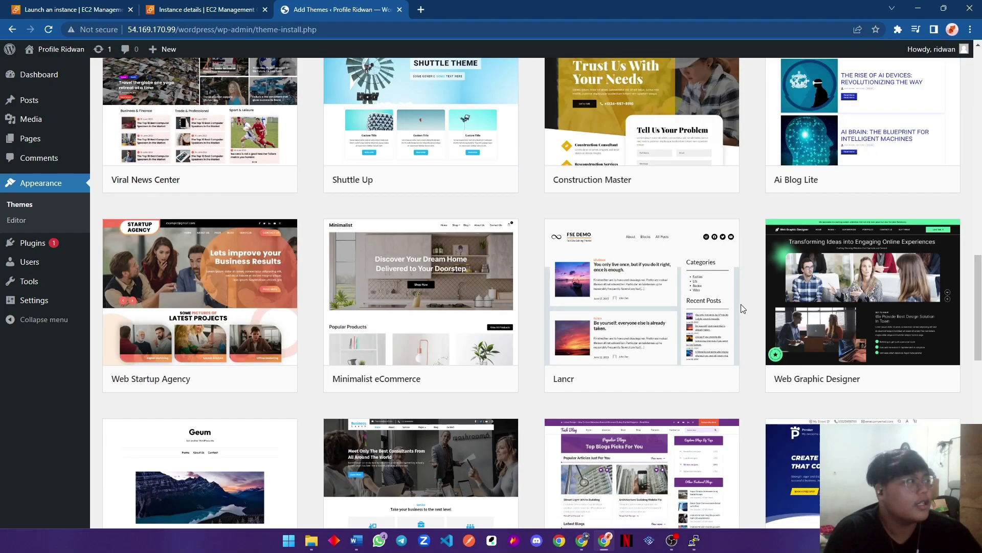
{"action": "scroll", "coordinate": [743, 309], "scroll_direction": "down", "scroll_amount": 18}
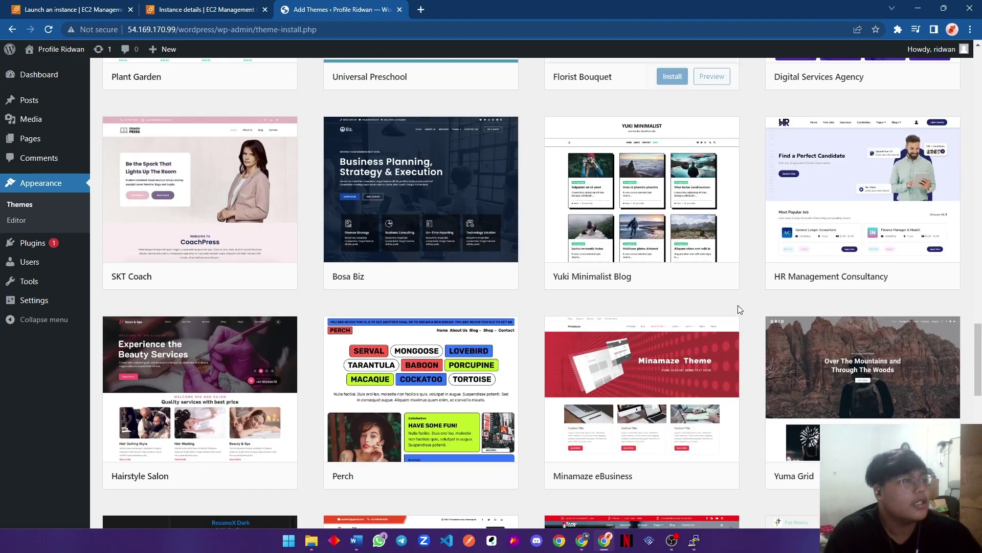
{"action": "scroll", "coordinate": [738, 305], "scroll_direction": "down", "scroll_amount": 13}
{"action": "scroll", "coordinate": [739, 310], "scroll_direction": "down", "scroll_amount": 6}
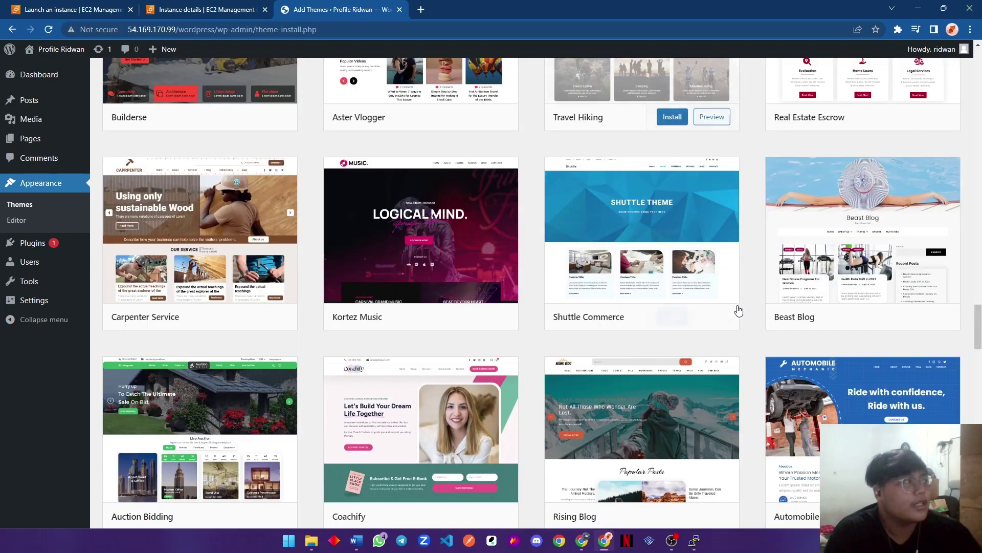
{"action": "scroll", "coordinate": [716, 313], "scroll_direction": "down", "scroll_amount": 6}
{"action": "scroll", "coordinate": [414, 277], "scroll_direction": "down", "scroll_amount": 3}
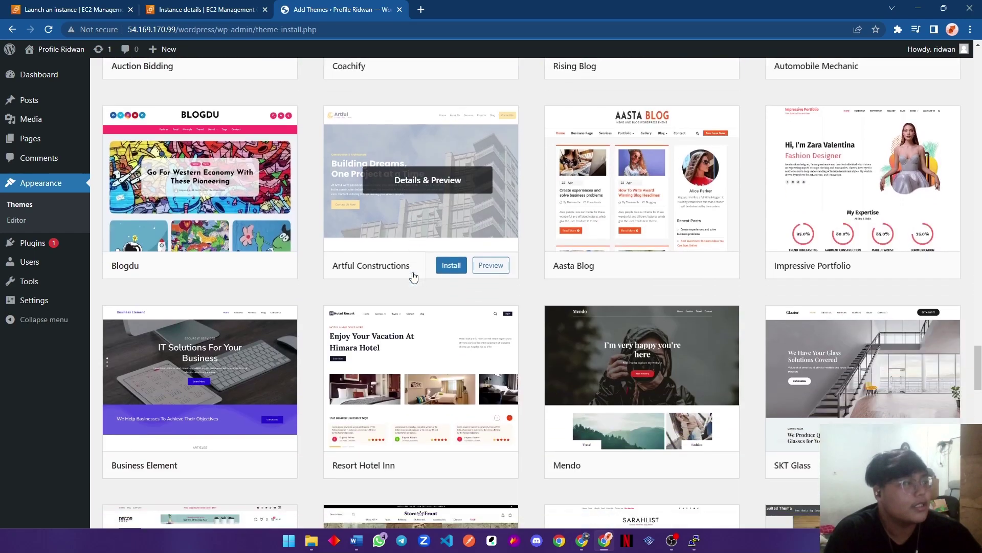
{"action": "scroll", "coordinate": [414, 277], "scroll_direction": "down", "scroll_amount": 9}
{"action": "scroll", "coordinate": [415, 276], "scroll_direction": "down", "scroll_amount": 8}
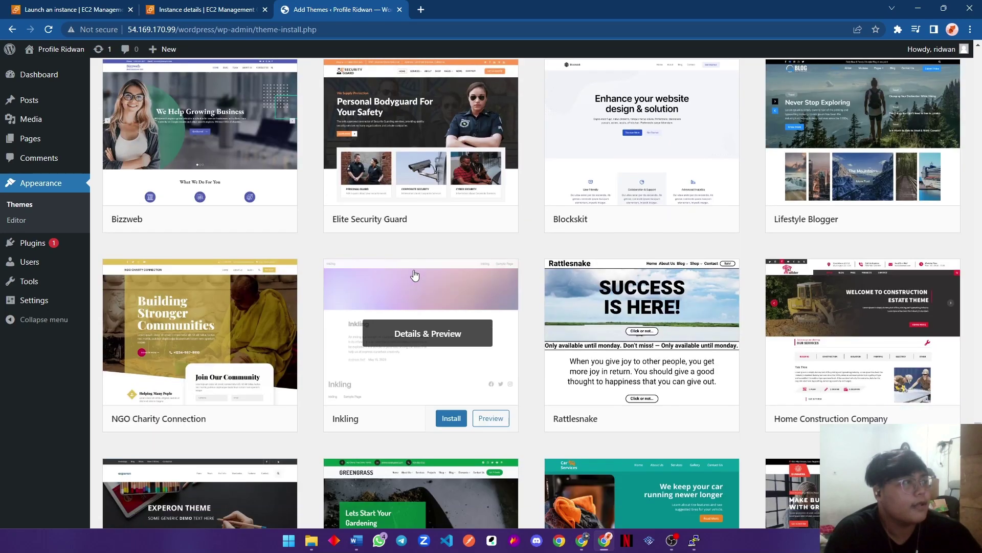
{"action": "scroll", "coordinate": [415, 276], "scroll_direction": "down", "scroll_amount": 7}
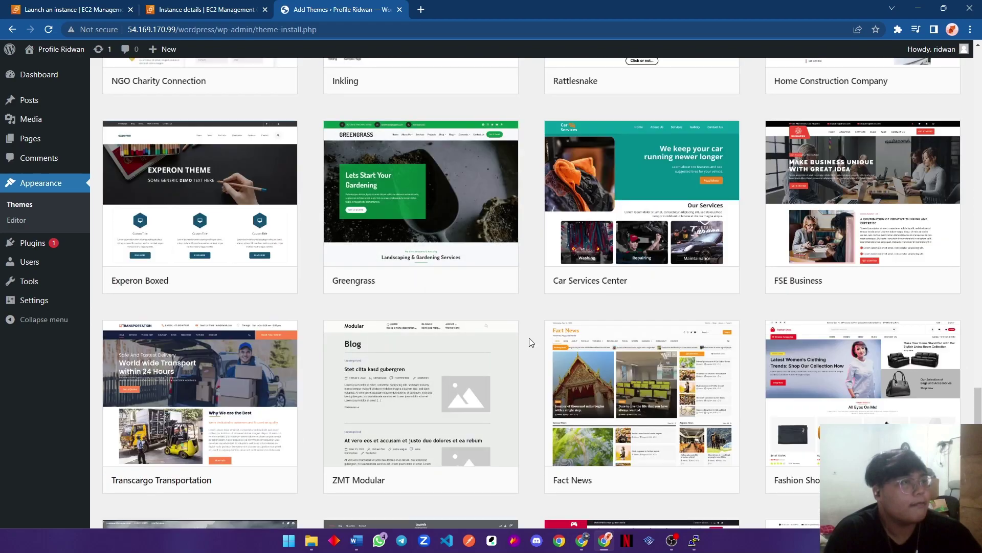
{"action": "scroll", "coordinate": [530, 342], "scroll_direction": "down", "scroll_amount": 9}
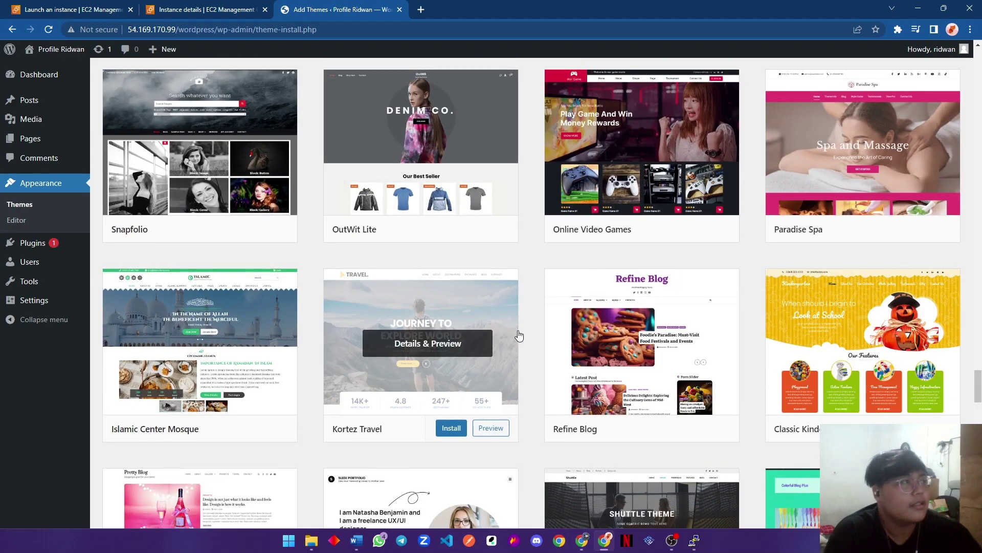
{"action": "scroll", "coordinate": [520, 336], "scroll_direction": "down", "scroll_amount": 12}
{"action": "scroll", "coordinate": [547, 353], "scroll_direction": "down", "scroll_amount": 12}
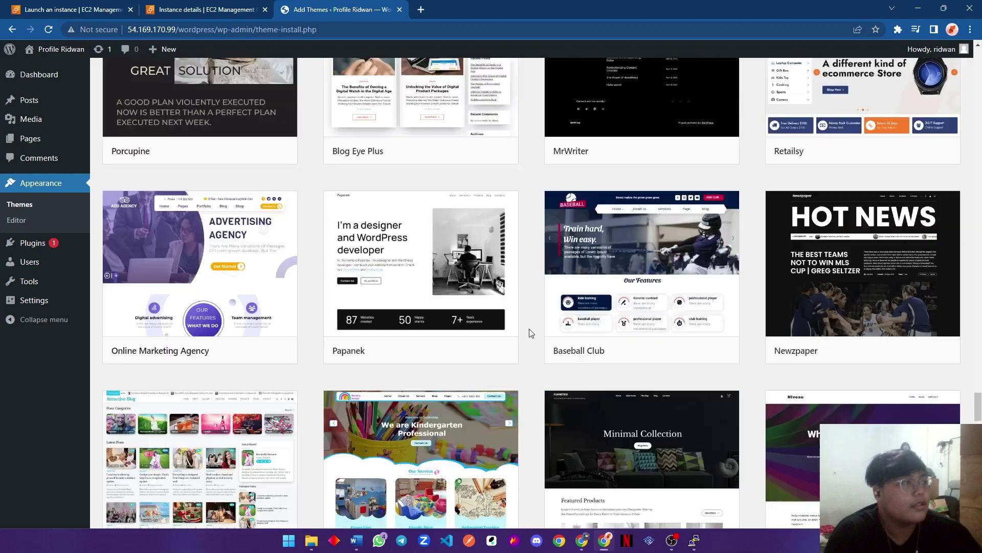
{"action": "scroll", "coordinate": [529, 329], "scroll_direction": "down", "scroll_amount": 12}
{"action": "scroll", "coordinate": [529, 324], "scroll_direction": "down", "scroll_amount": 9}
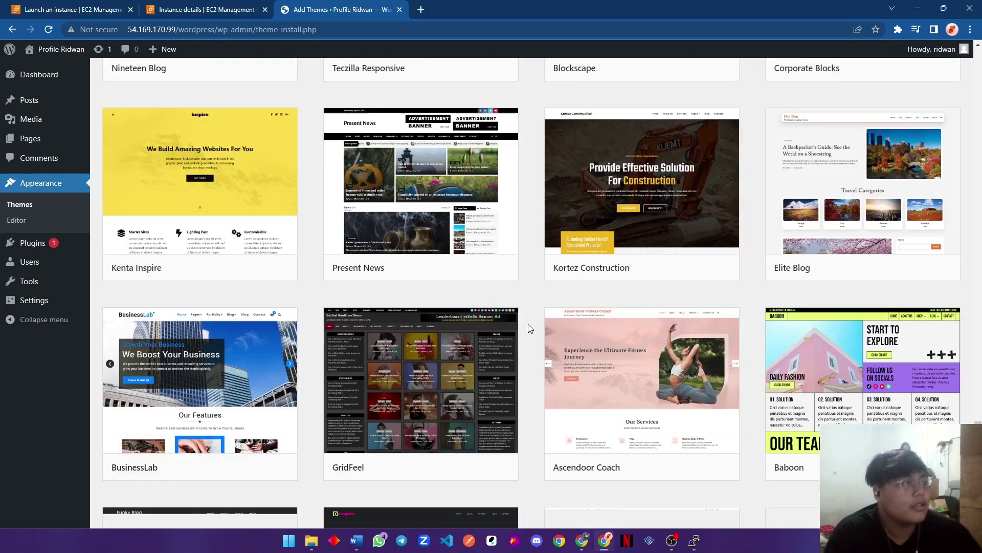
{"action": "scroll", "coordinate": [528, 324], "scroll_direction": "down", "scroll_amount": 9}
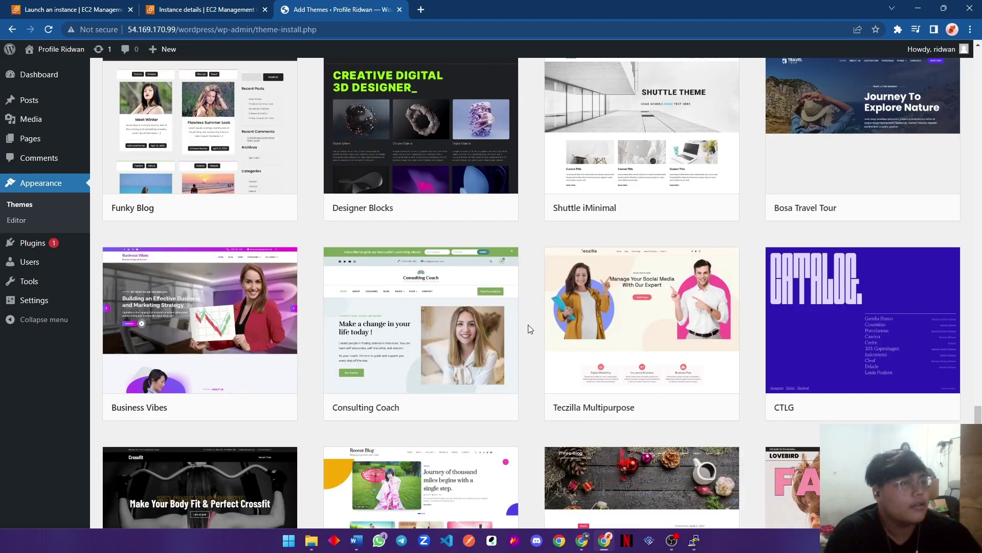
{"action": "scroll", "coordinate": [512, 330], "scroll_direction": "down", "scroll_amount": 4}
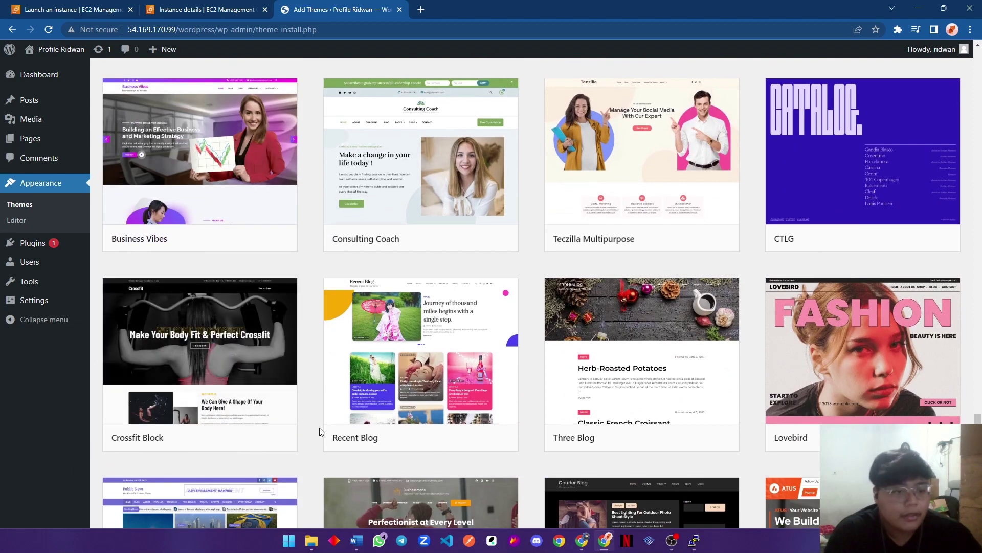
{"action": "scroll", "coordinate": [322, 431], "scroll_direction": "down", "scroll_amount": 2}
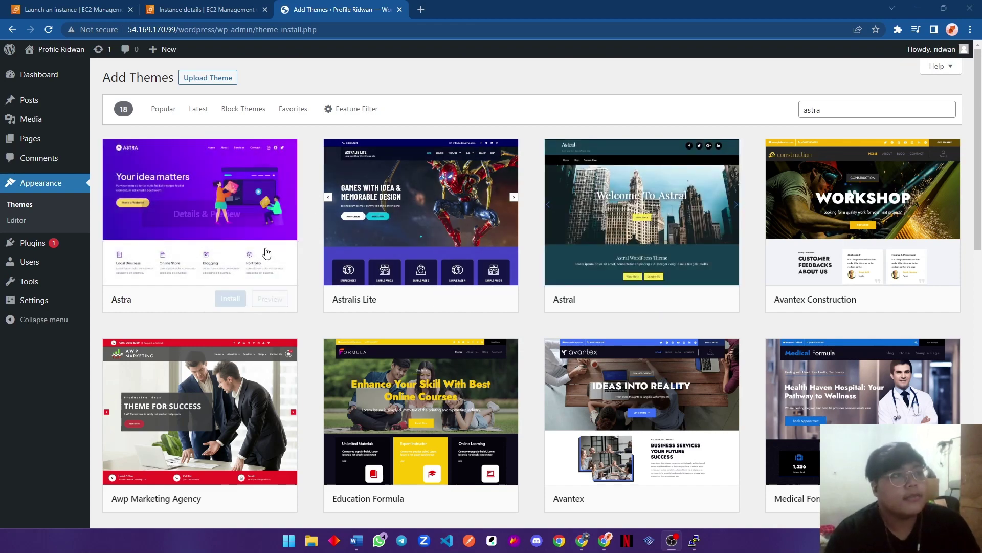
Install the Astra theme from its preview and activate it.
{"action": "left_click", "coordinate": [279, 179]}
{"action": "scroll", "coordinate": [483, 315], "scroll_direction": "down", "scroll_amount": 15}
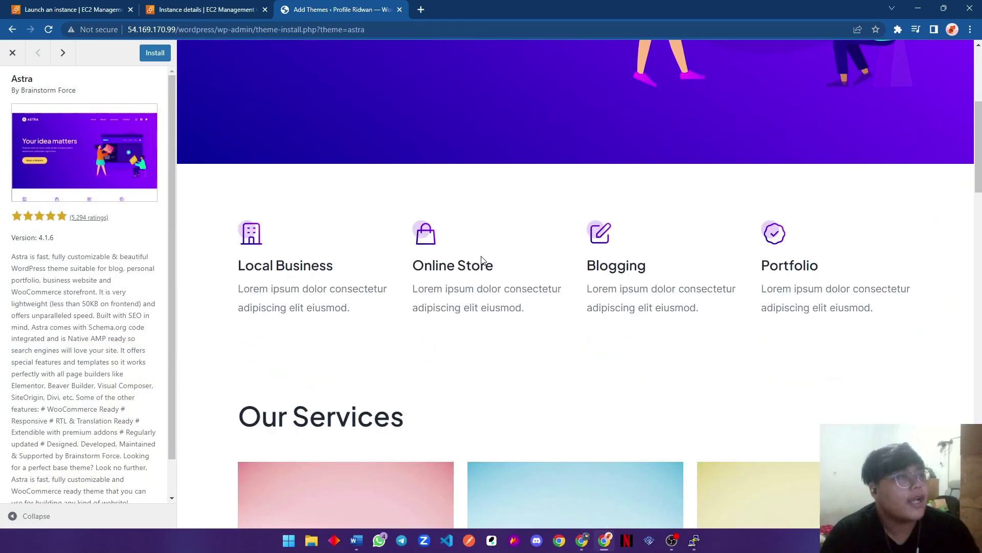
{"action": "scroll", "coordinate": [401, 275], "scroll_direction": "up", "scroll_amount": 15}
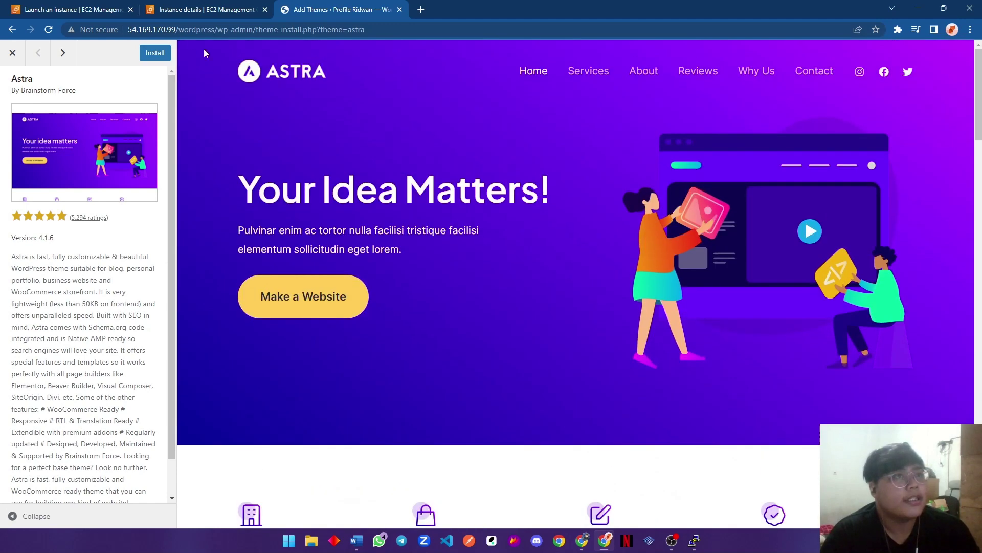
{"action": "left_click", "coordinate": [155, 55]}
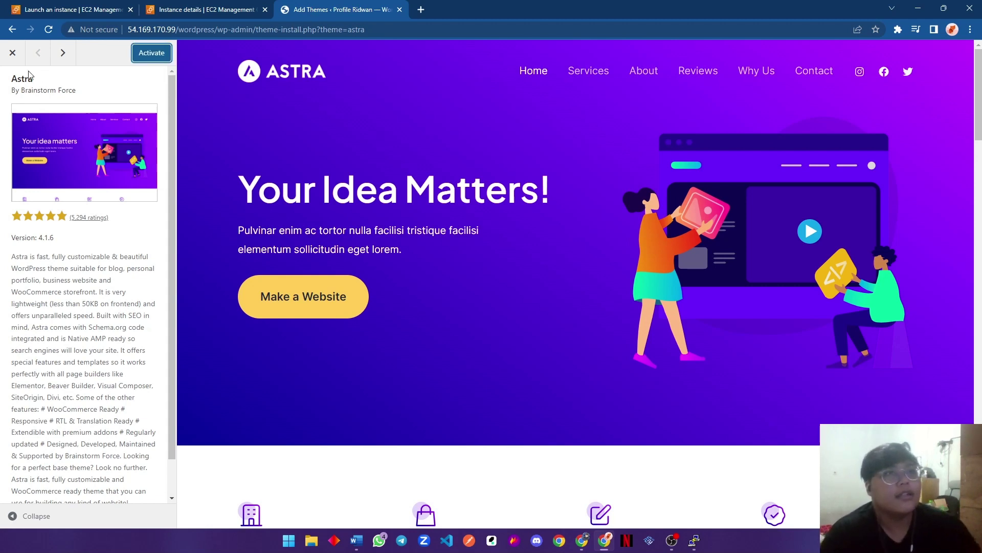
{"action": "left_click", "coordinate": [13, 53]}
{"action": "left_click", "coordinate": [216, 296]}
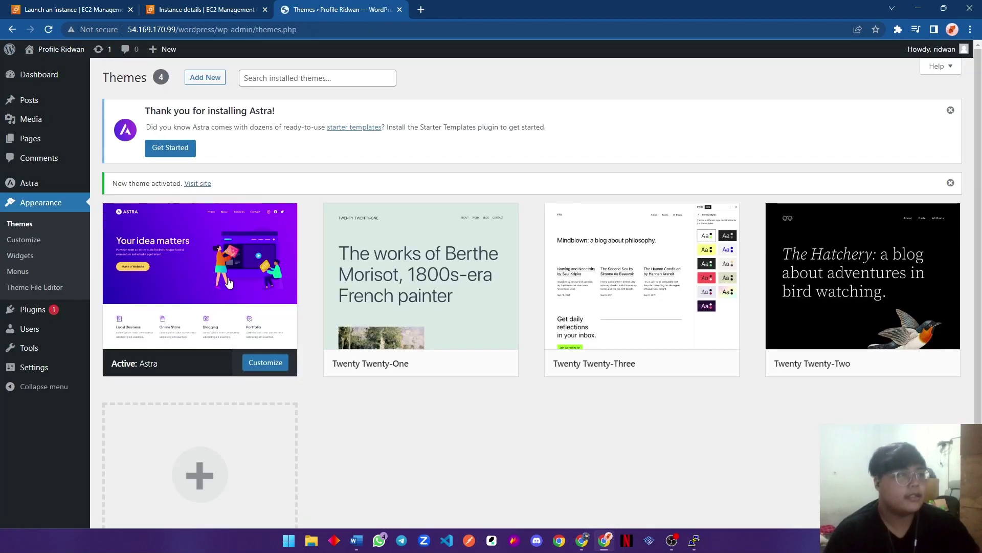
View the Astra-styled live site in a new tab, then return to Themes.
{"action": "middle_click", "coordinate": [44, 70]}
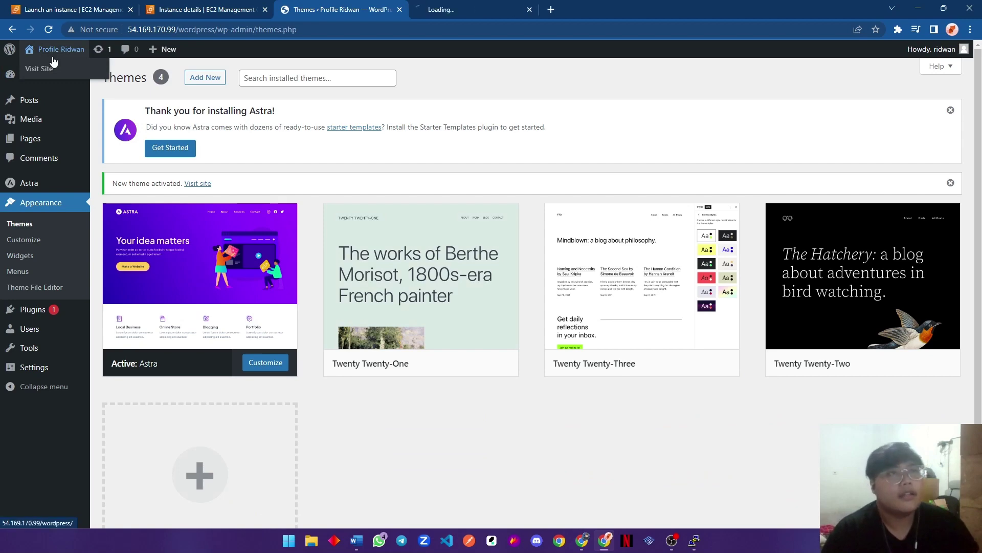
{"action": "left_click", "coordinate": [510, 5]}
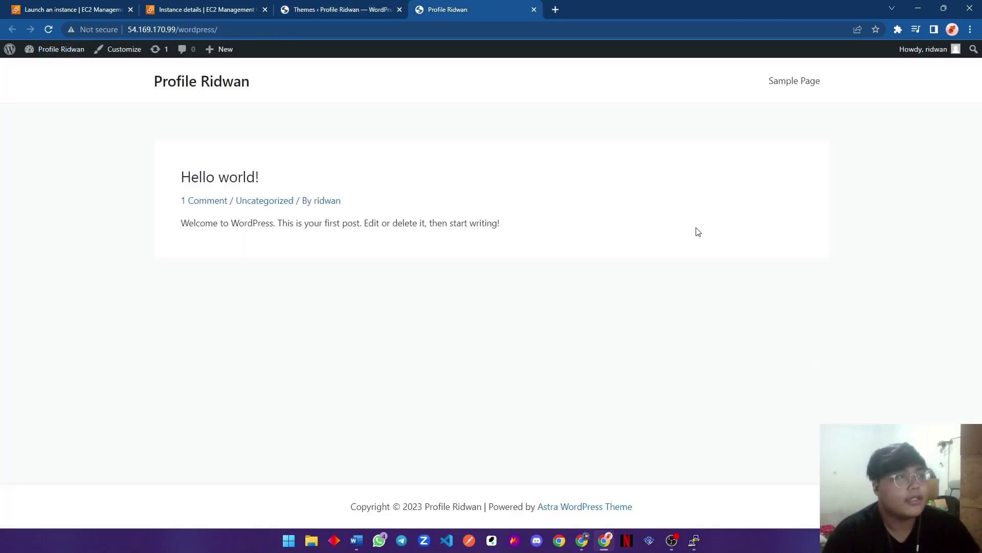
{"action": "left_click", "coordinate": [329, 10]}
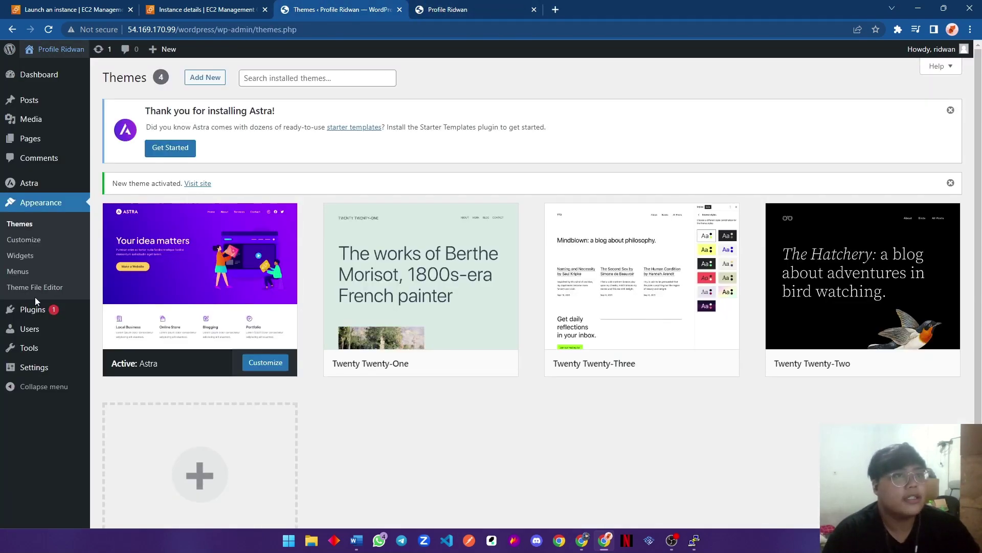
Open the Astra welcome dashboard and start installing Starter Templates.
{"action": "left_click", "coordinate": [44, 182]}
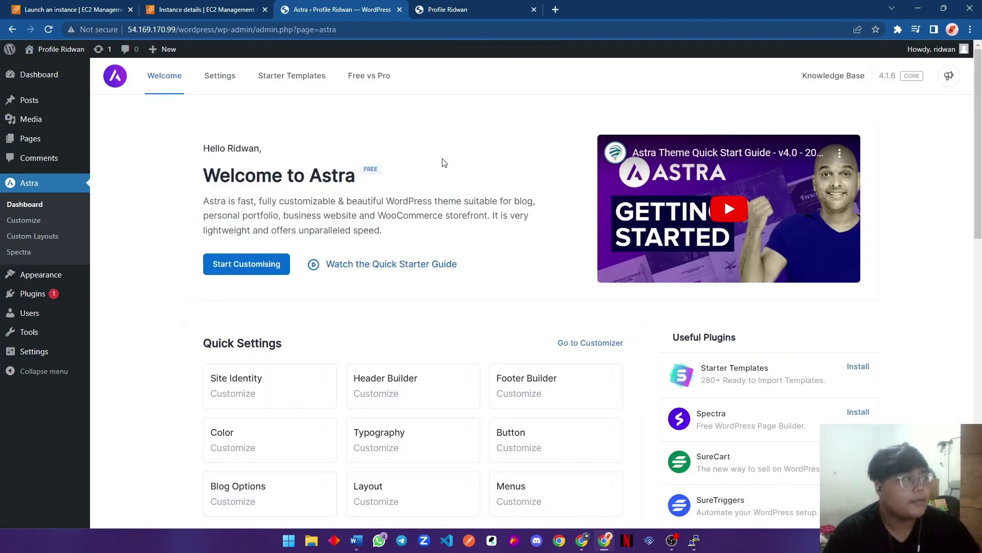
{"action": "scroll", "coordinate": [511, 187], "scroll_direction": "down", "scroll_amount": 3}
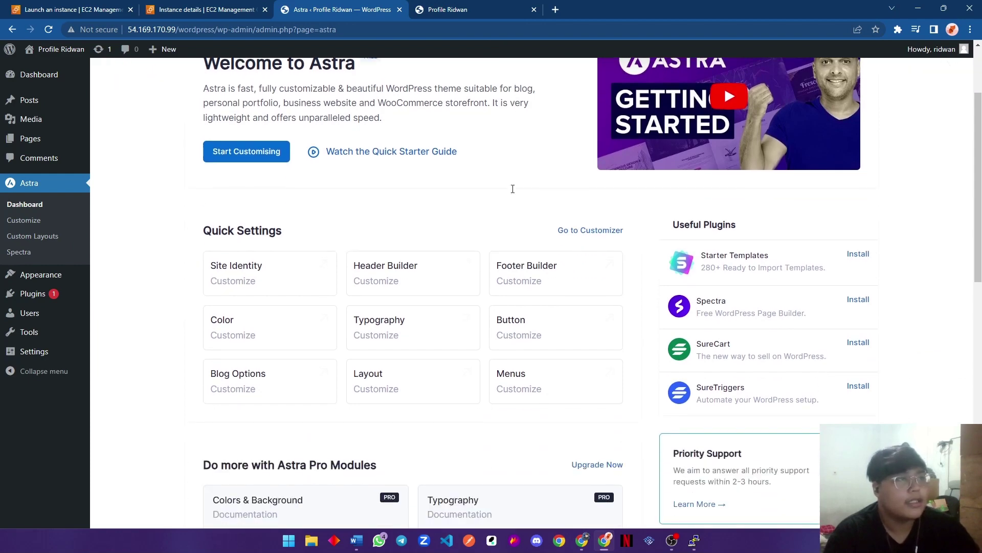
{"action": "scroll", "coordinate": [512, 187], "scroll_direction": "up", "scroll_amount": 3}
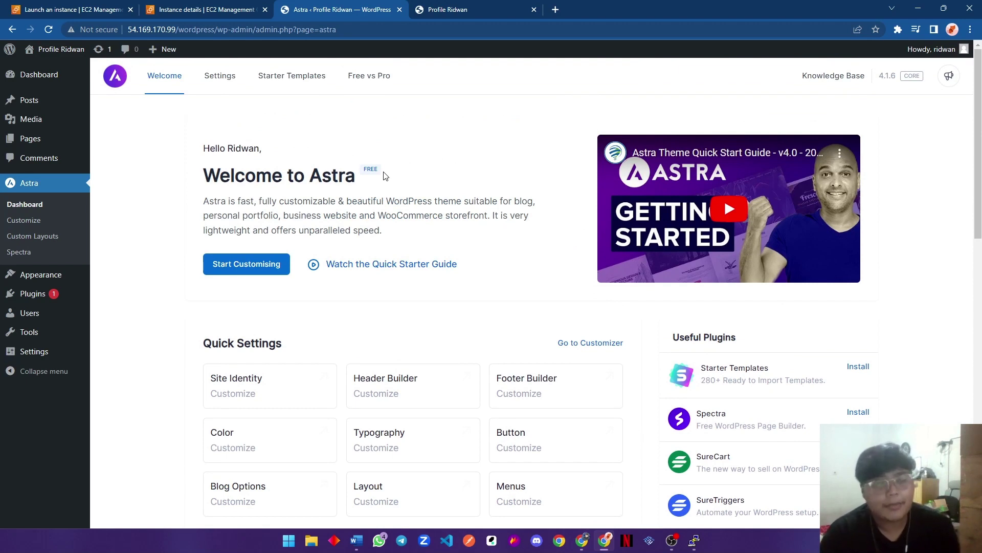
{"action": "scroll", "coordinate": [379, 169], "scroll_direction": "down", "scroll_amount": 10}
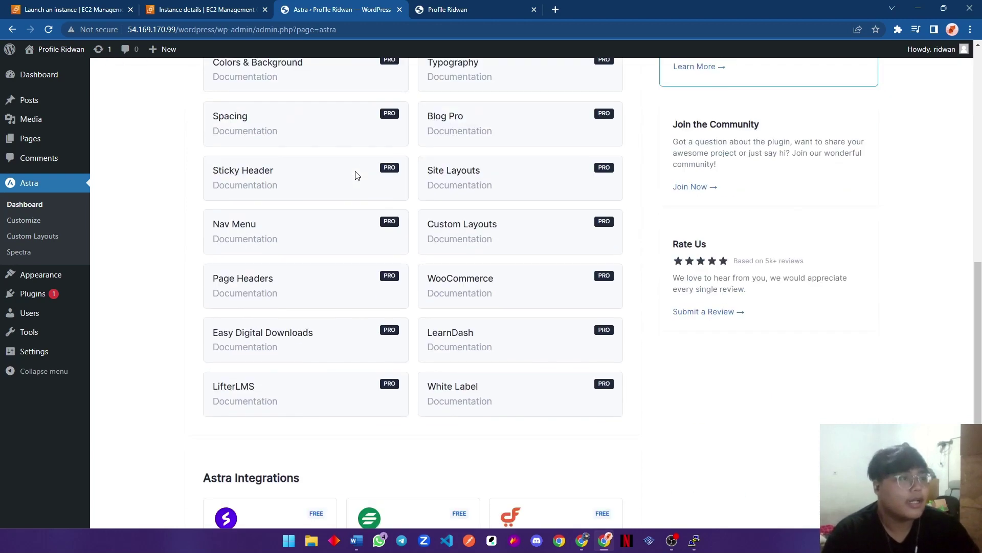
{"action": "scroll", "coordinate": [742, 307], "scroll_direction": "up", "scroll_amount": 10}
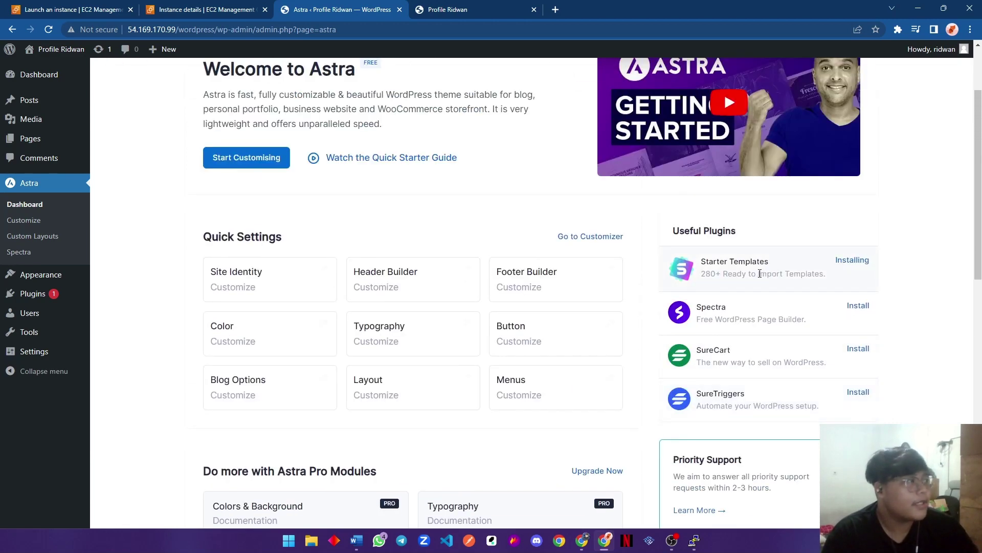
{"action": "scroll", "coordinate": [752, 274], "scroll_direction": "up", "scroll_amount": 2}
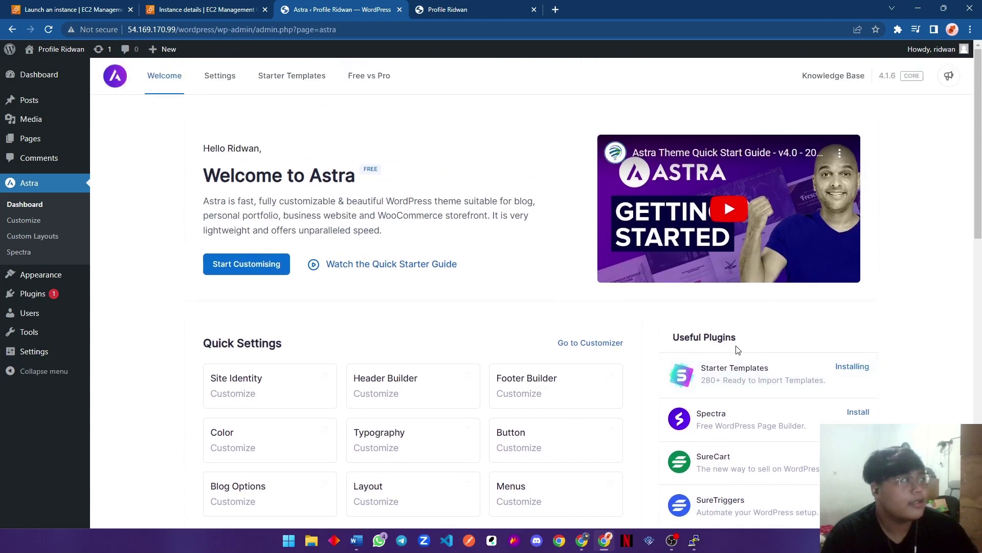
Install and activate the Starter Templates plugin, then check the installed plugins list.
{"action": "left_click", "coordinate": [271, 76]}
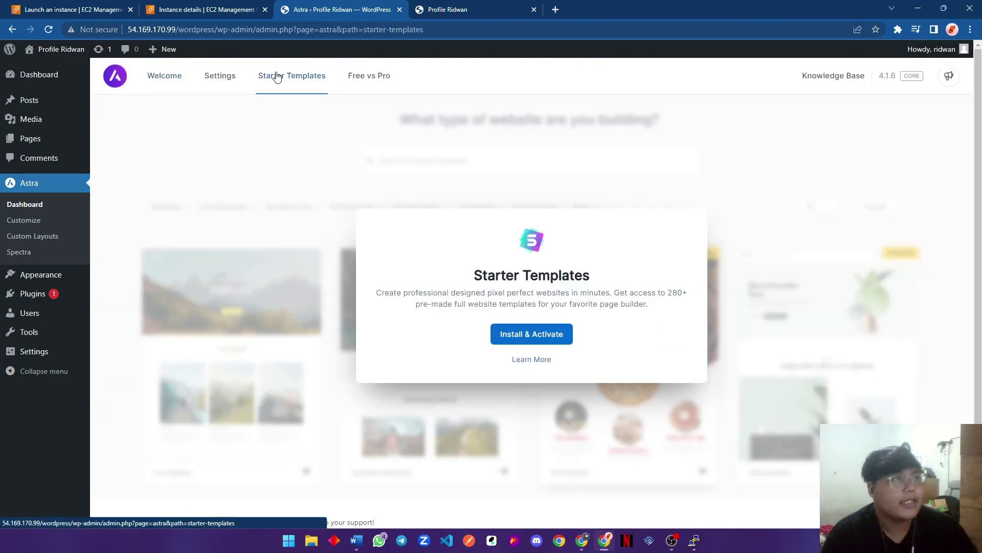
{"action": "left_click", "coordinate": [548, 334]}
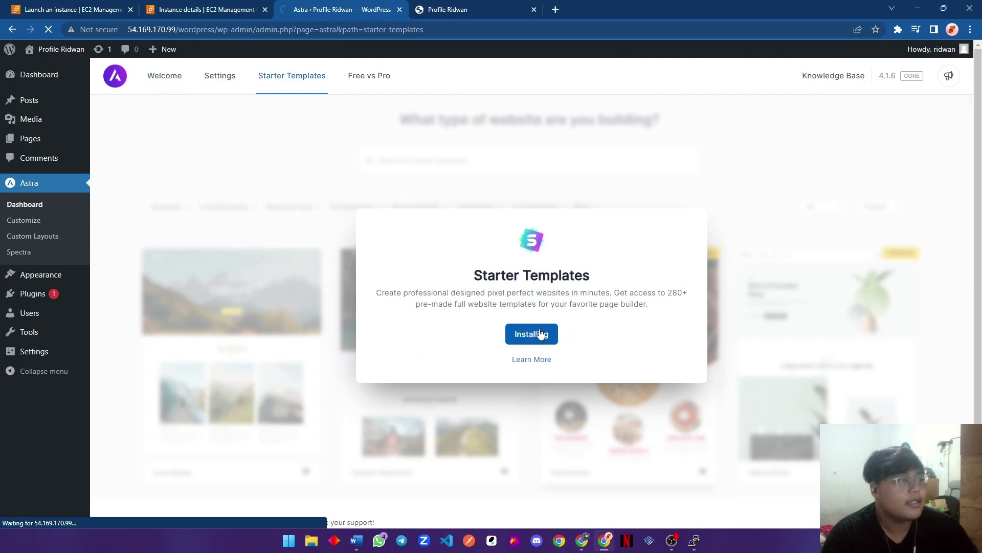
{"action": "mouse_move", "coordinate": [46, 296]}
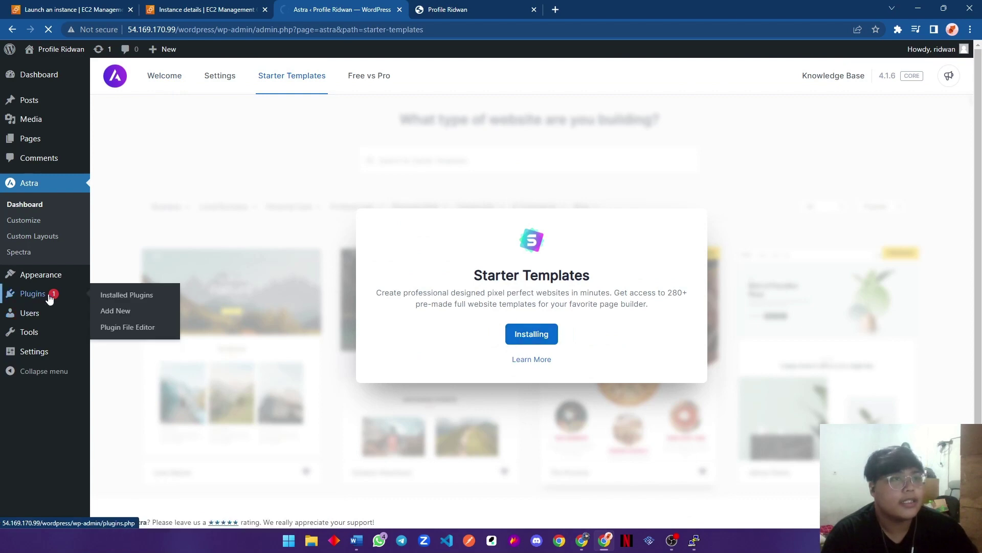
{"action": "left_click", "coordinate": [113, 296]}
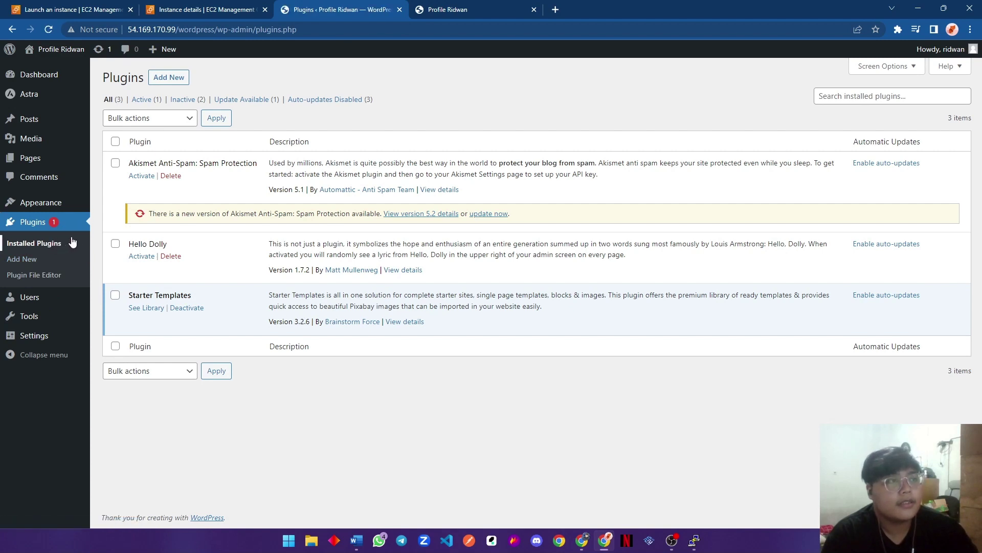
From the Astra dashboard, start Starter Templates' Build Your Website Now with Block Editor as page builder.
{"action": "mouse_move", "coordinate": [54, 210]}
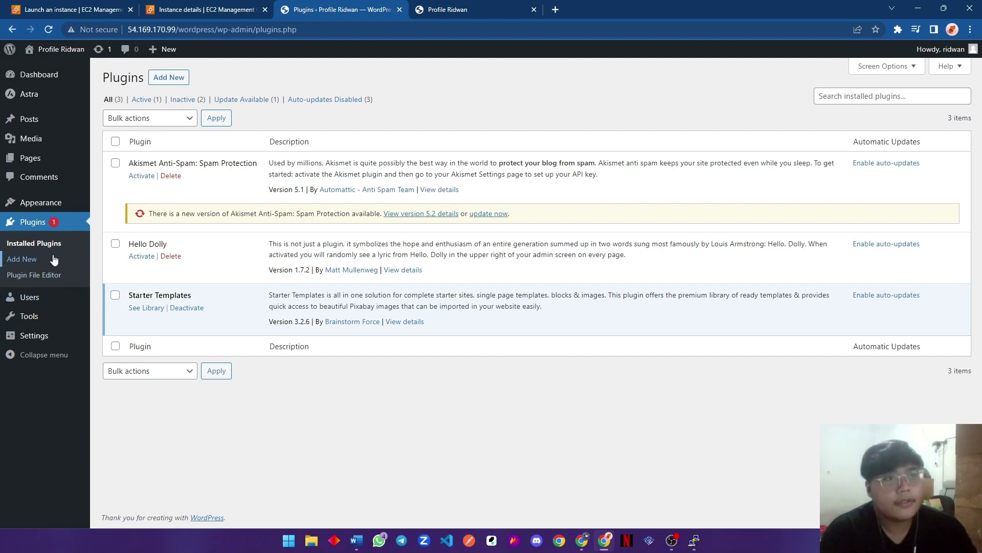
{"action": "left_click", "coordinate": [53, 203]}
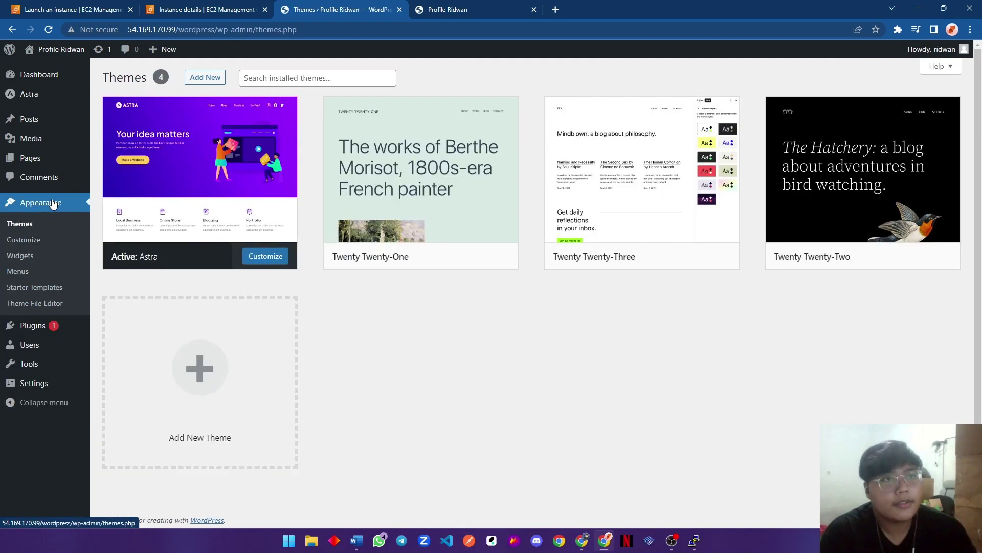
{"action": "left_click", "coordinate": [51, 139]}
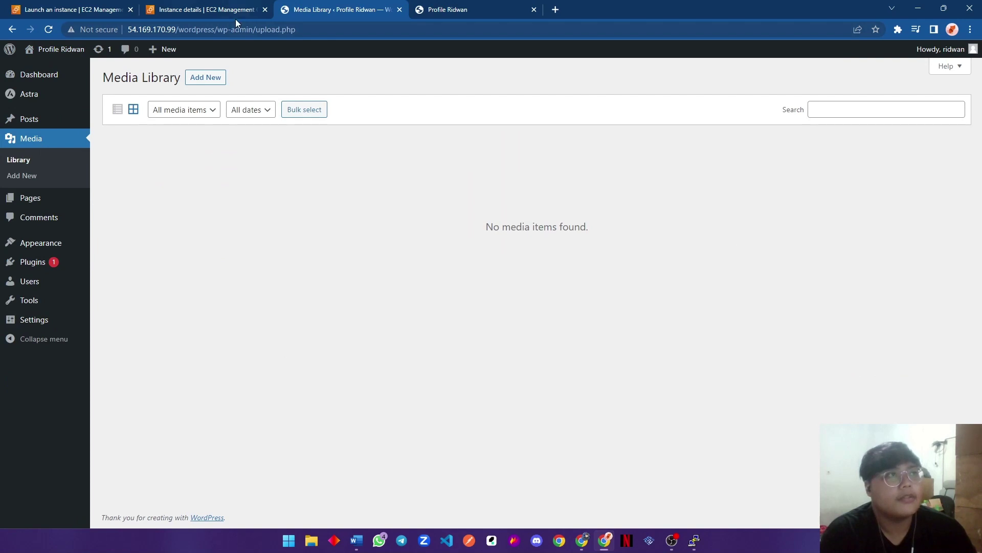
{"action": "left_click", "coordinate": [60, 77]}
{"action": "left_click", "coordinate": [51, 135]}
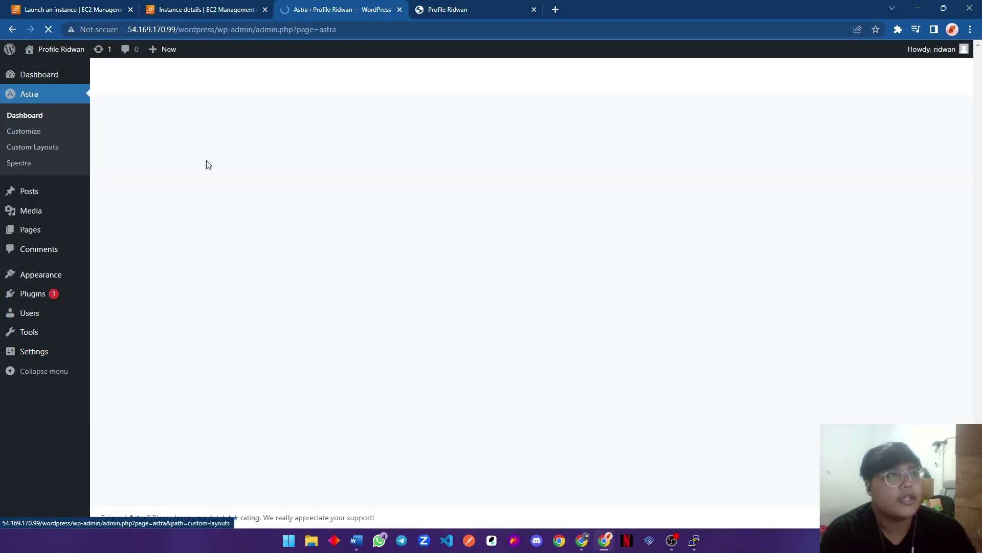
{"action": "left_click", "coordinate": [303, 82]}
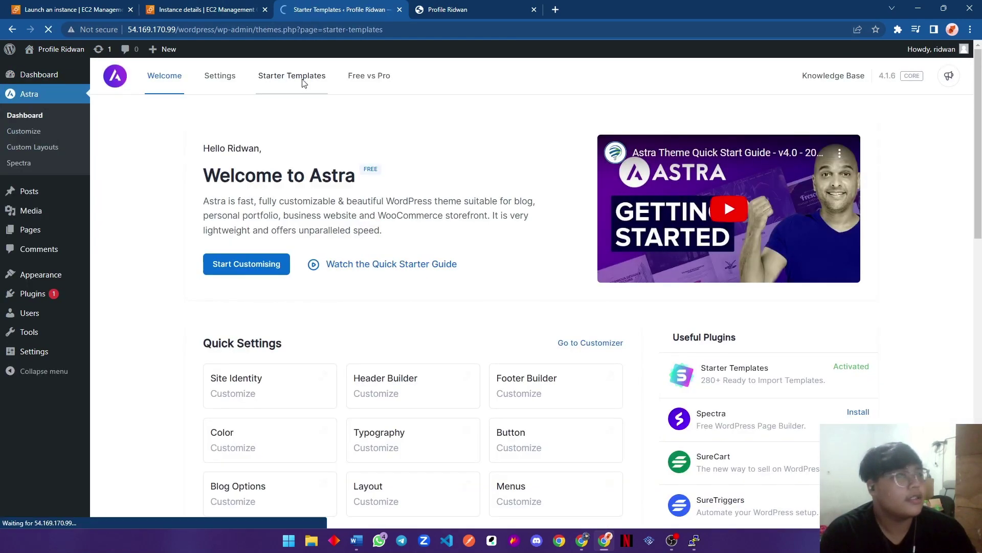
{"action": "left_click", "coordinate": [543, 467]}
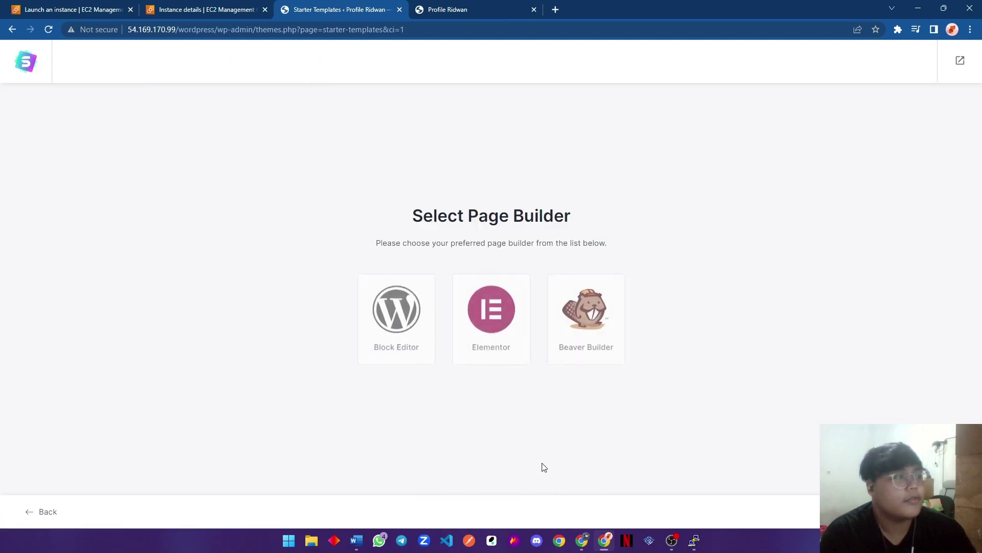
{"action": "left_click", "coordinate": [367, 313]}
{"action": "scroll", "coordinate": [423, 232], "scroll_direction": "down", "scroll_amount": 4}
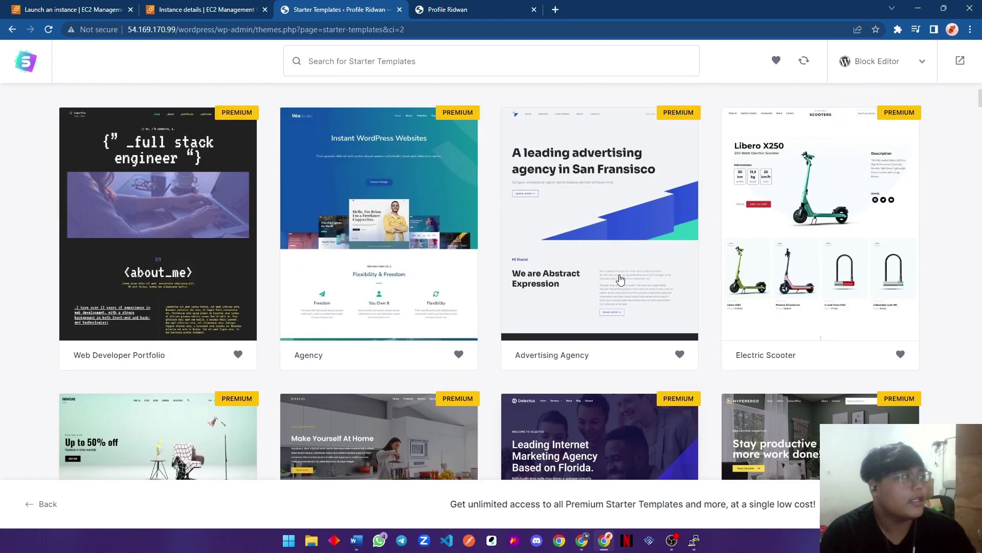
Look over the template sort options and free/premium filter, then close them.
{"action": "scroll", "coordinate": [621, 279], "scroll_direction": "up", "scroll_amount": 4}
{"action": "left_click", "coordinate": [887, 250]}
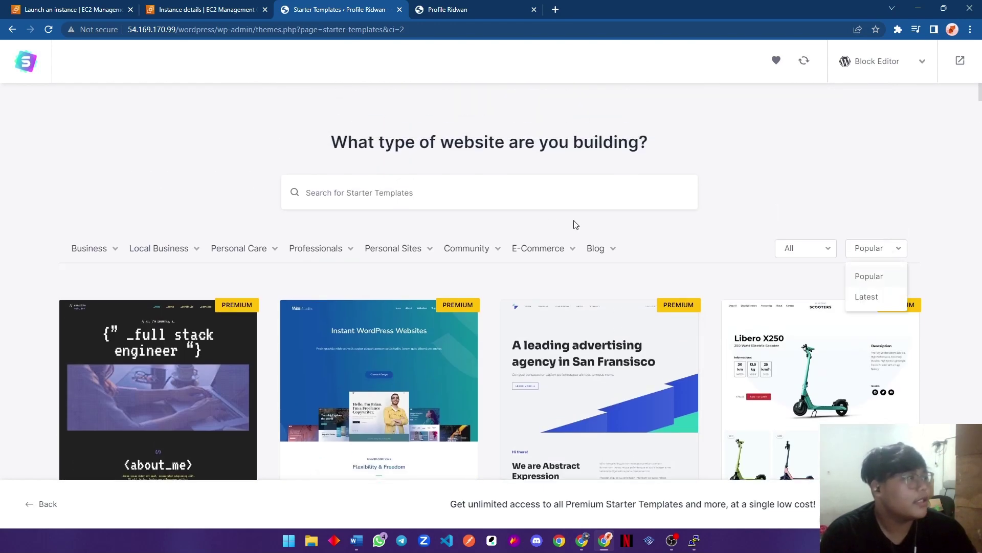
{"action": "left_click", "coordinate": [806, 249]}
{"action": "scroll", "coordinate": [801, 303], "scroll_direction": "down", "scroll_amount": 4}
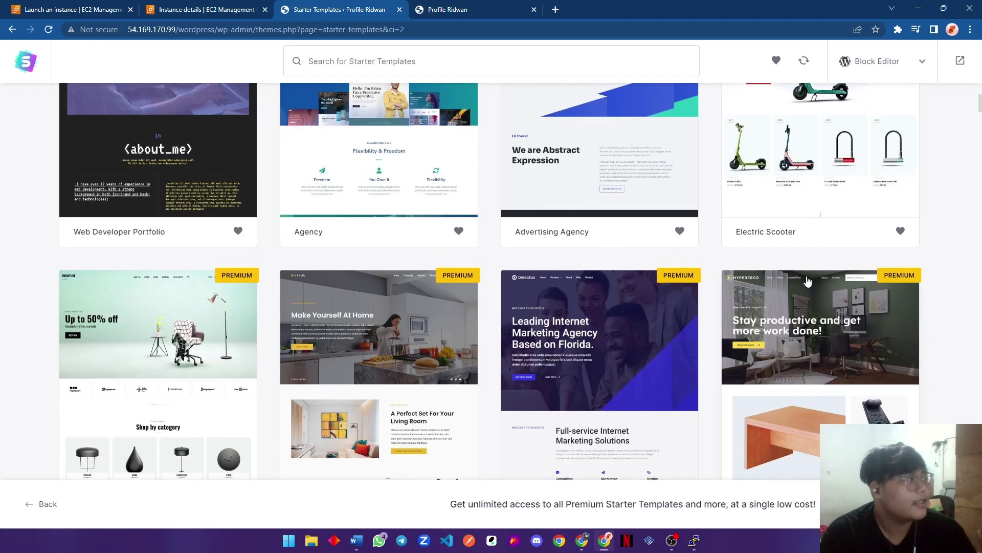
{"action": "scroll", "coordinate": [801, 303], "scroll_direction": "up", "scroll_amount": 4}
{"action": "left_click", "coordinate": [438, 207]}
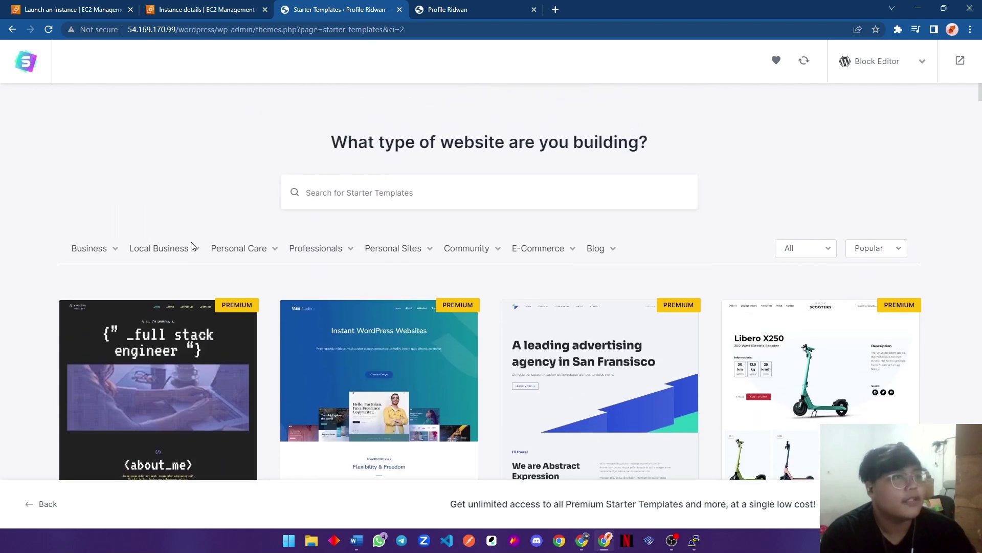
Search templates for Portfolio & CV, browse the results and select the Portfolio & CV template.
{"action": "mouse_move", "coordinate": [594, 254]}
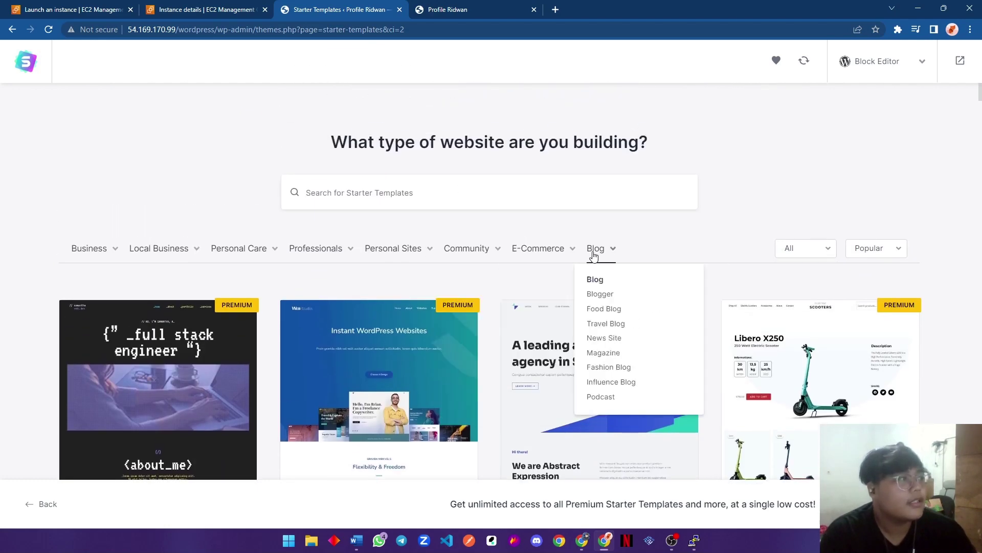
{"action": "mouse_move", "coordinate": [431, 255]}
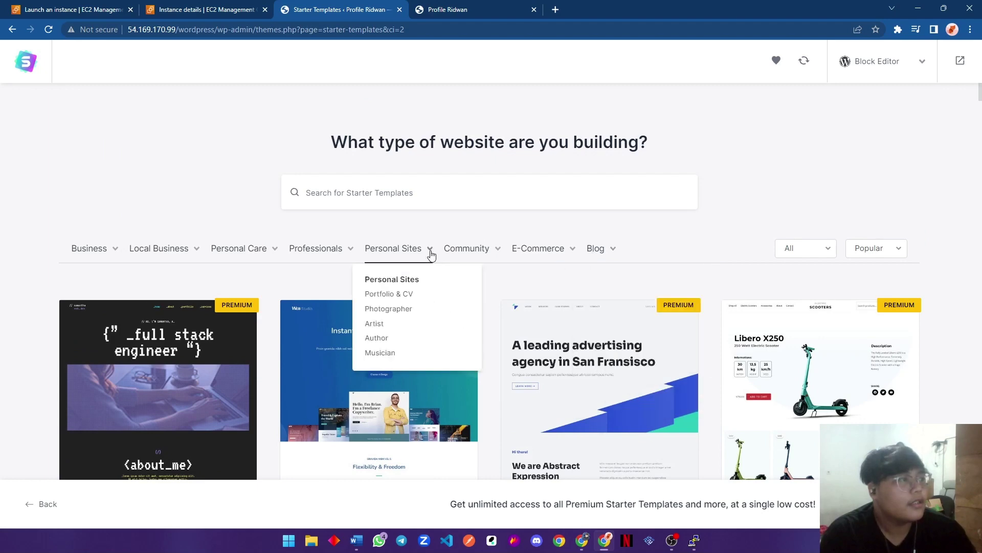
{"action": "left_click", "coordinate": [408, 294]}
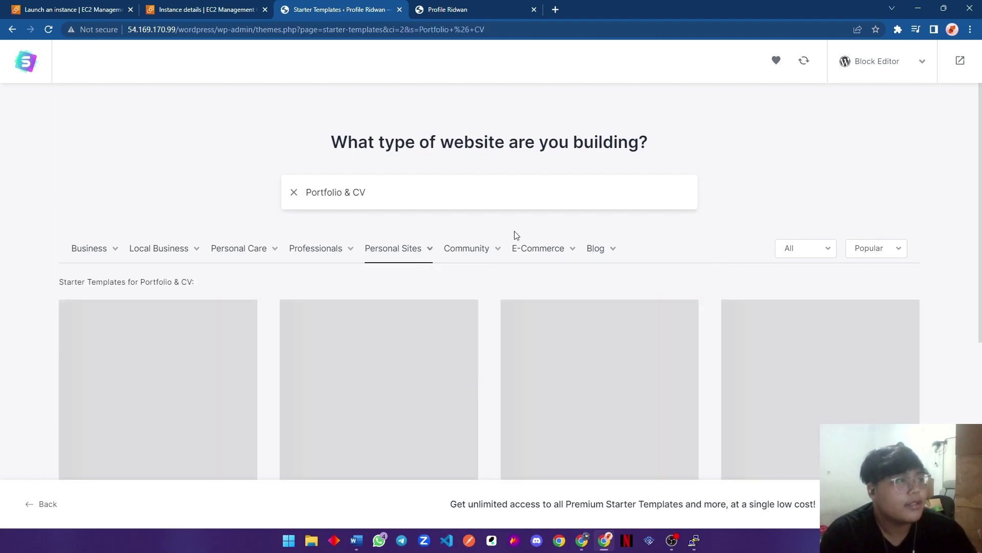
{"action": "scroll", "coordinate": [526, 223], "scroll_direction": "down", "scroll_amount": 4}
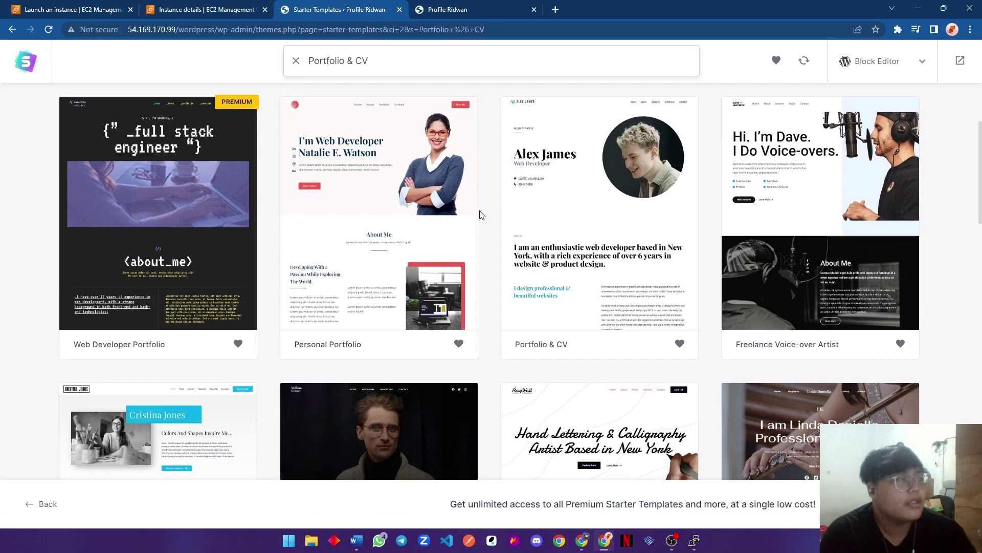
{"action": "scroll", "coordinate": [479, 214], "scroll_direction": "down", "scroll_amount": 1}
{"action": "scroll", "coordinate": [483, 215], "scroll_direction": "up", "scroll_amount": 4}
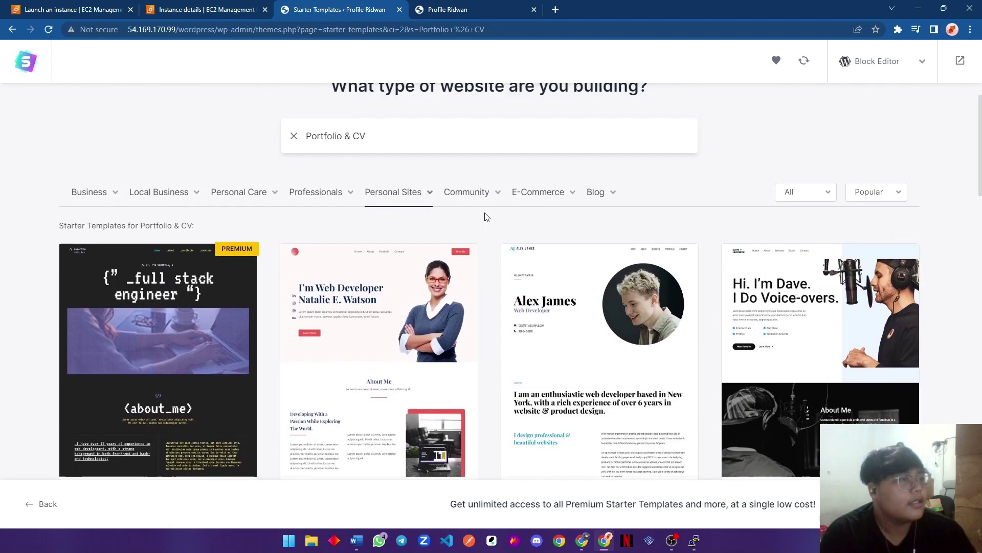
{"action": "scroll", "coordinate": [617, 246], "scroll_direction": "down", "scroll_amount": 4}
{"action": "scroll", "coordinate": [610, 220], "scroll_direction": "up", "scroll_amount": 2}
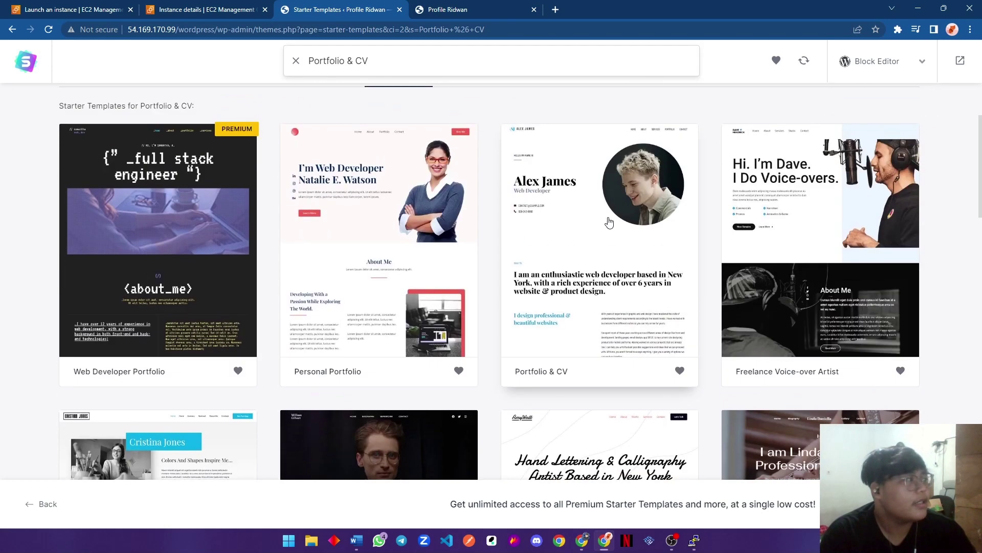
{"action": "scroll", "coordinate": [609, 221], "scroll_direction": "down", "scroll_amount": 6}
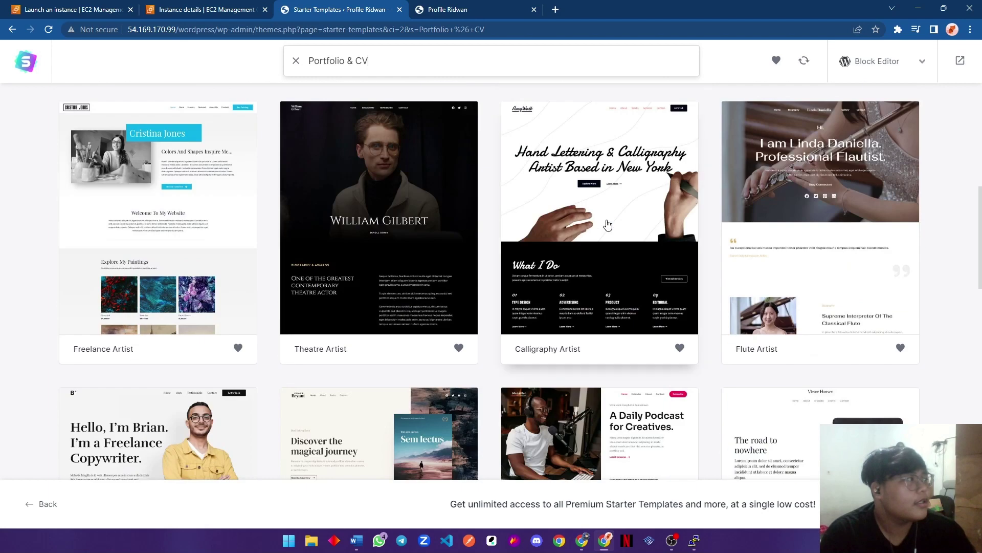
{"action": "scroll", "coordinate": [607, 226], "scroll_direction": "down", "scroll_amount": 5}
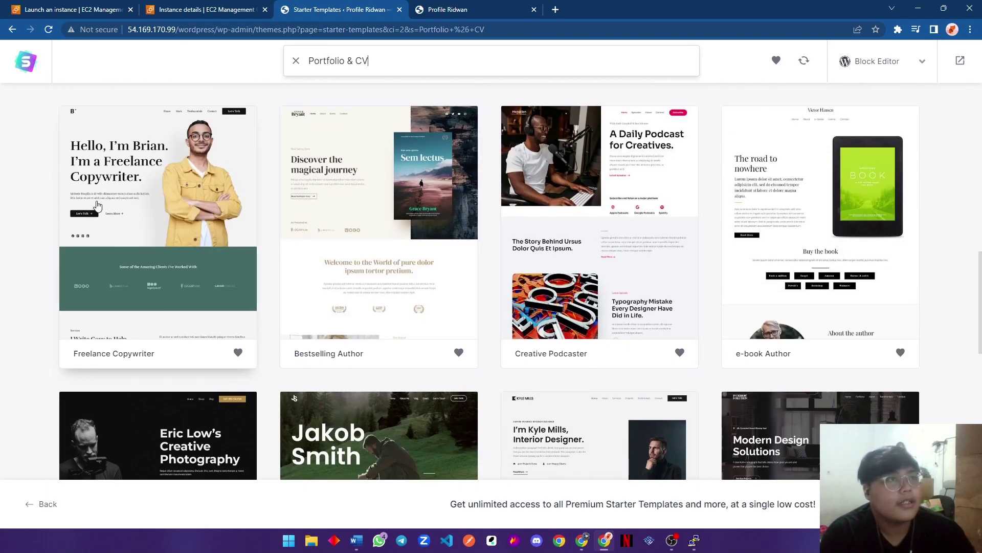
{"action": "scroll", "coordinate": [435, 248], "scroll_direction": "down", "scroll_amount": 10}
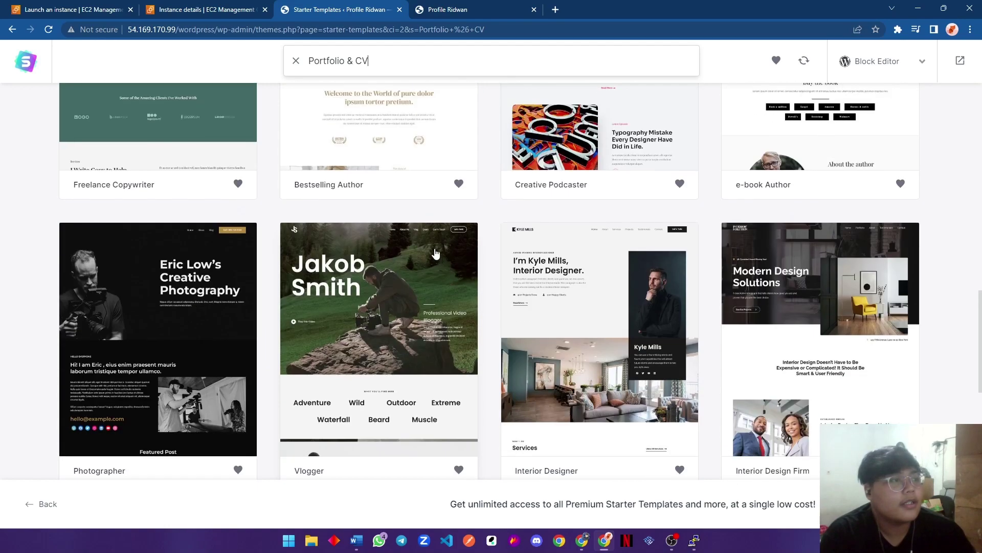
{"action": "scroll", "coordinate": [434, 248], "scroll_direction": "down", "scroll_amount": 5}
{"action": "scroll", "coordinate": [440, 251], "scroll_direction": "up", "scroll_amount": 20}
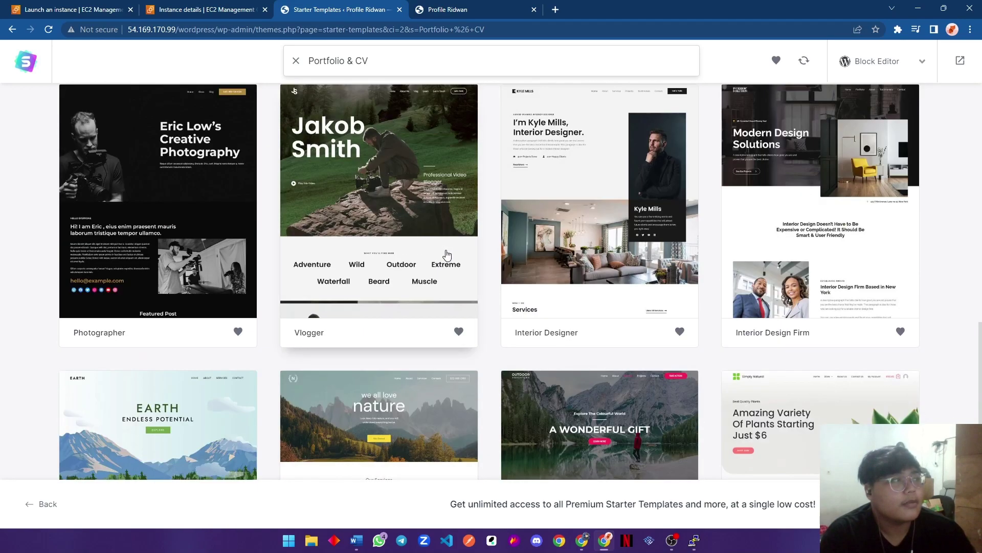
{"action": "scroll", "coordinate": [449, 254], "scroll_direction": "up", "scroll_amount": 4}
{"action": "scroll", "coordinate": [451, 253], "scroll_direction": "down", "scroll_amount": 4}
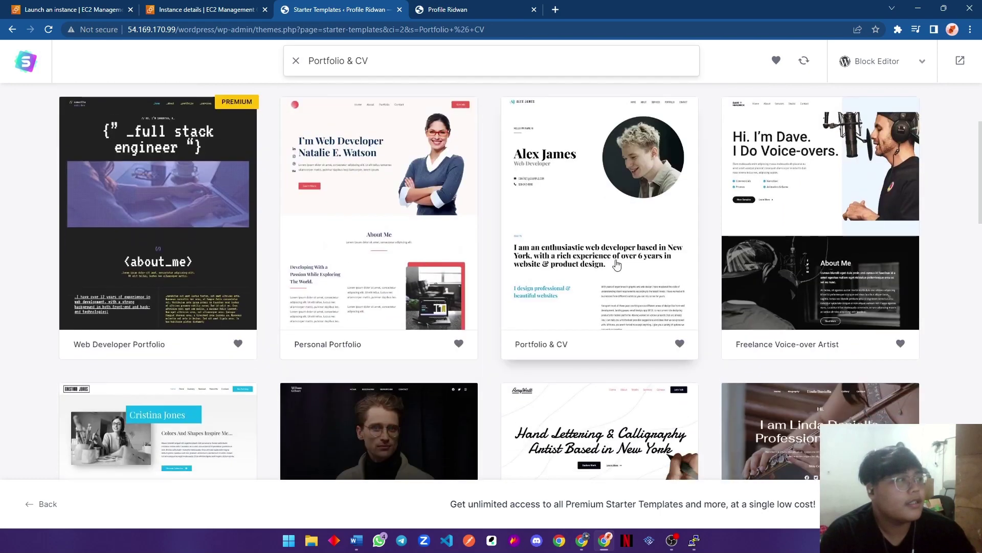
{"action": "left_click", "coordinate": [596, 235]}
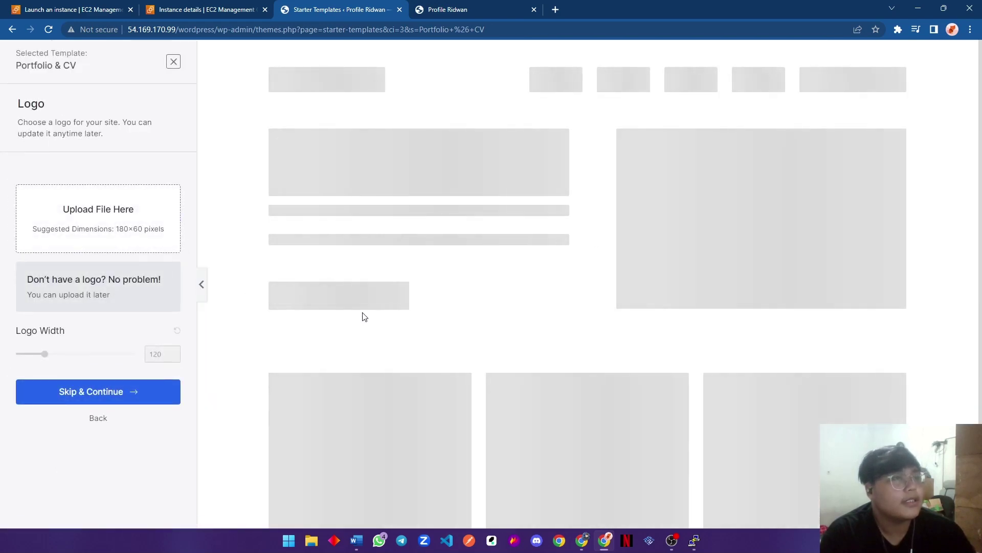
Scroll through the Portfolio & CV web developer preview's skills, experience, portfolio and services sections.
{"action": "scroll", "coordinate": [543, 358], "scroll_direction": "down", "scroll_amount": 15}
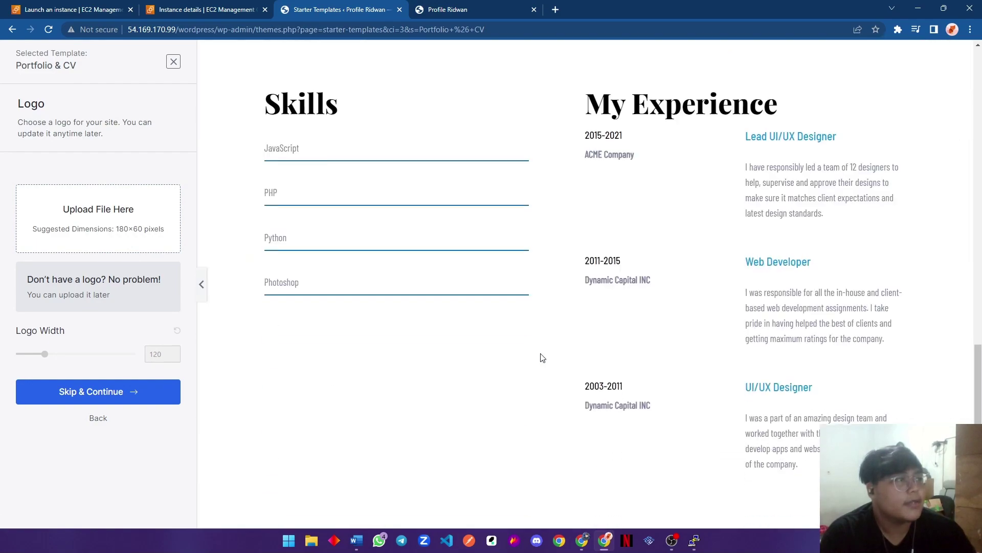
{"action": "scroll", "coordinate": [538, 353], "scroll_direction": "down", "scroll_amount": 10}
{"action": "scroll", "coordinate": [439, 343], "scroll_direction": "up", "scroll_amount": 10}
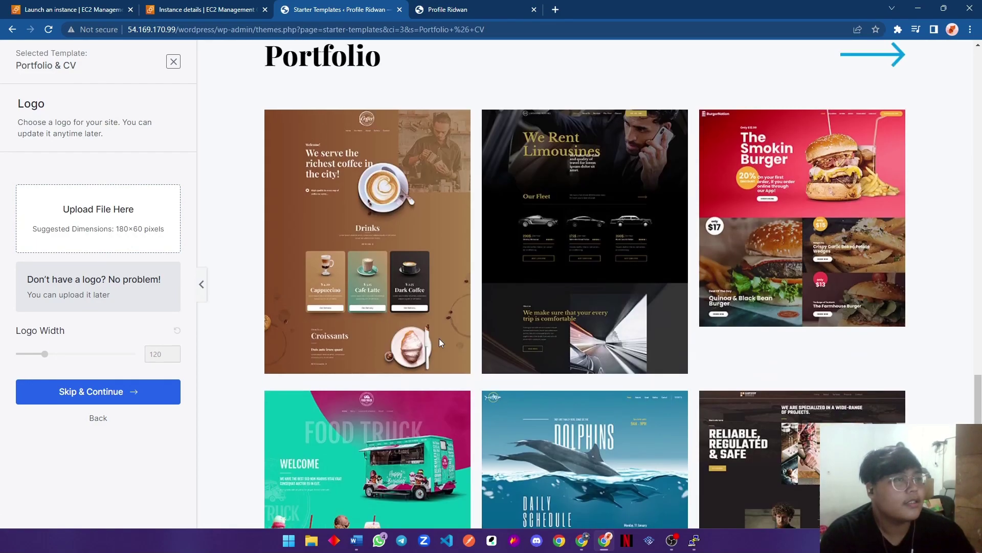
{"action": "scroll", "coordinate": [439, 339], "scroll_direction": "up", "scroll_amount": 10}
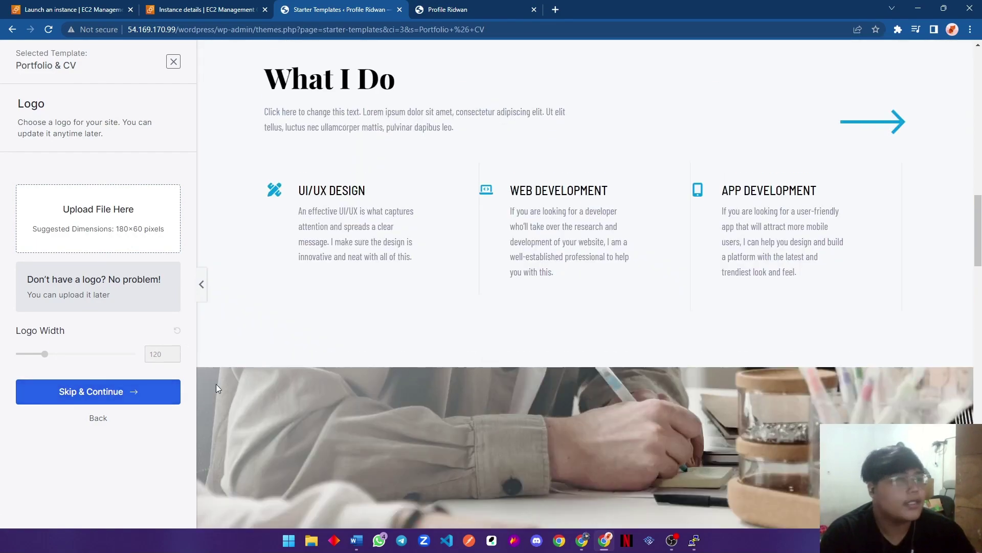
{"action": "scroll", "coordinate": [389, 328], "scroll_direction": "up", "scroll_amount": 10}
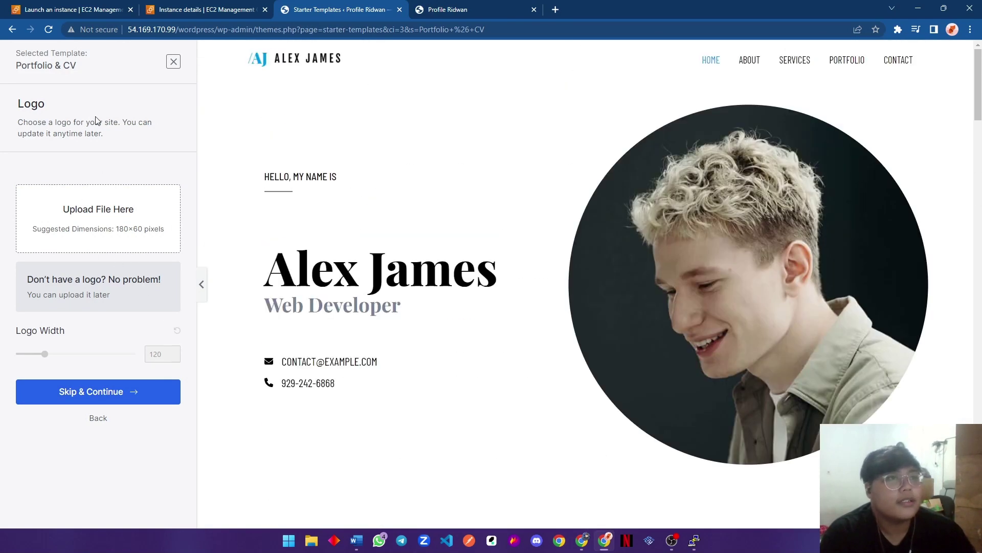
Skip the logo step and preview the red, purple, pink and yellow colour palettes.
{"action": "left_click", "coordinate": [153, 393]}
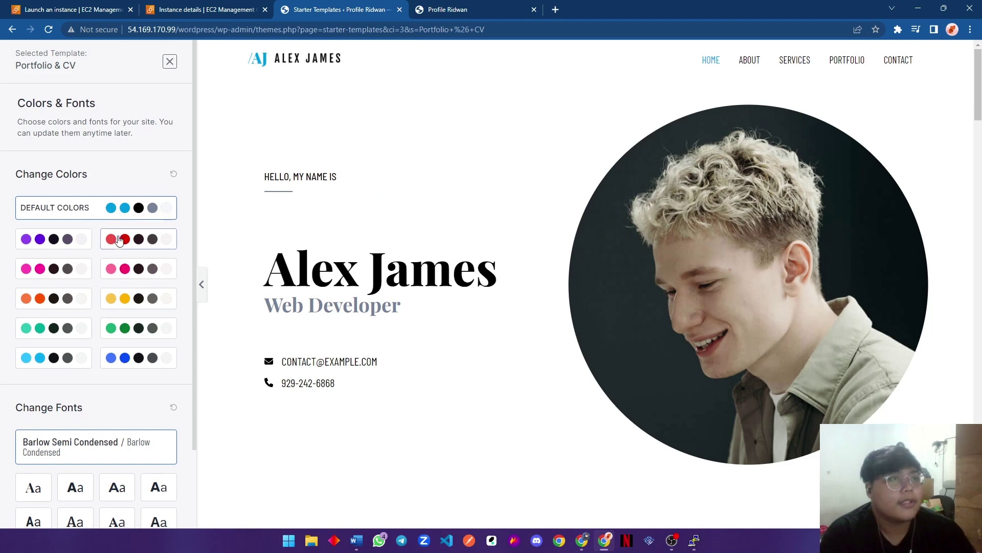
{"action": "left_click", "coordinate": [119, 240]}
{"action": "left_click", "coordinate": [76, 241]}
{"action": "left_click", "coordinate": [61, 272]}
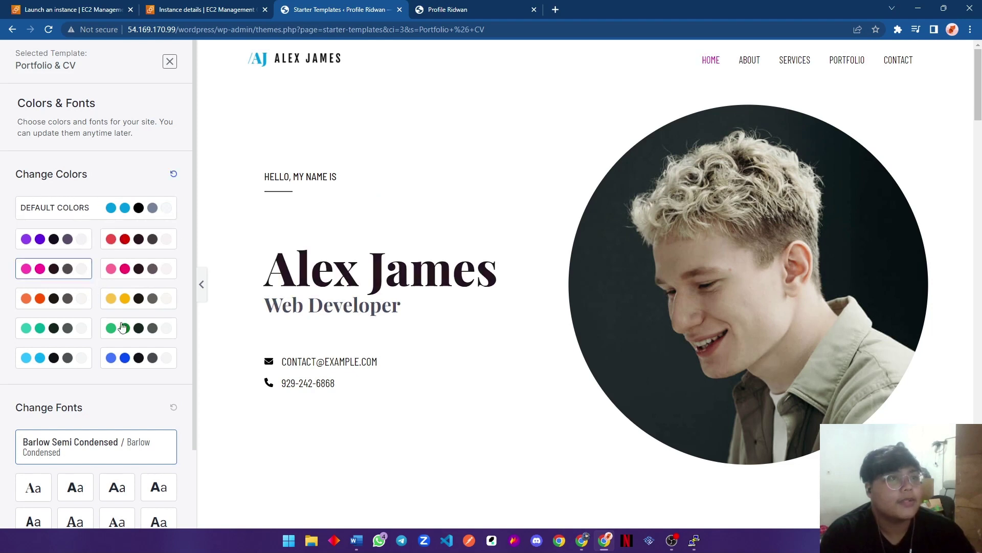
{"action": "scroll", "coordinate": [152, 445], "scroll_direction": "down", "scroll_amount": 2}
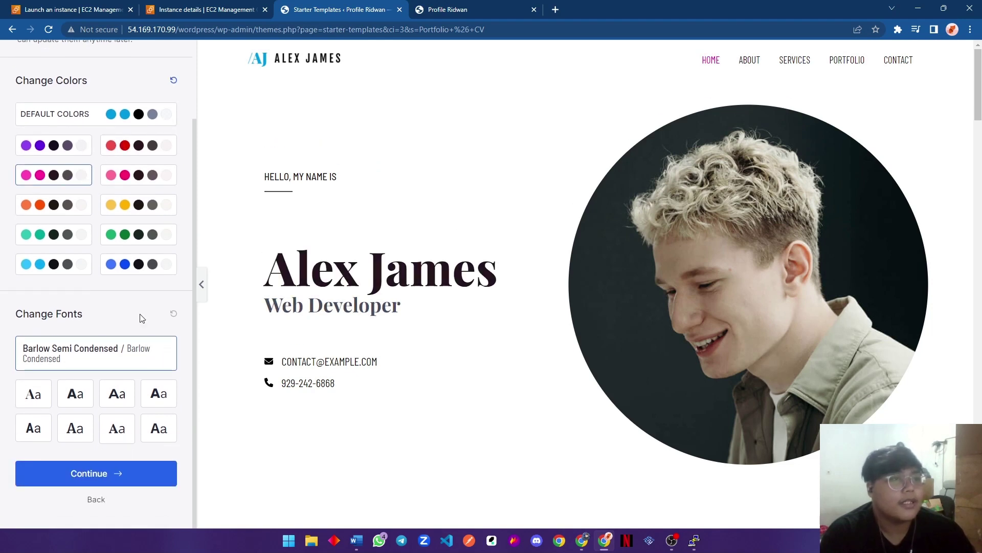
{"action": "scroll", "coordinate": [141, 318], "scroll_direction": "up", "scroll_amount": 2}
{"action": "left_click", "coordinate": [131, 209]}
{"action": "left_click", "coordinate": [145, 244]}
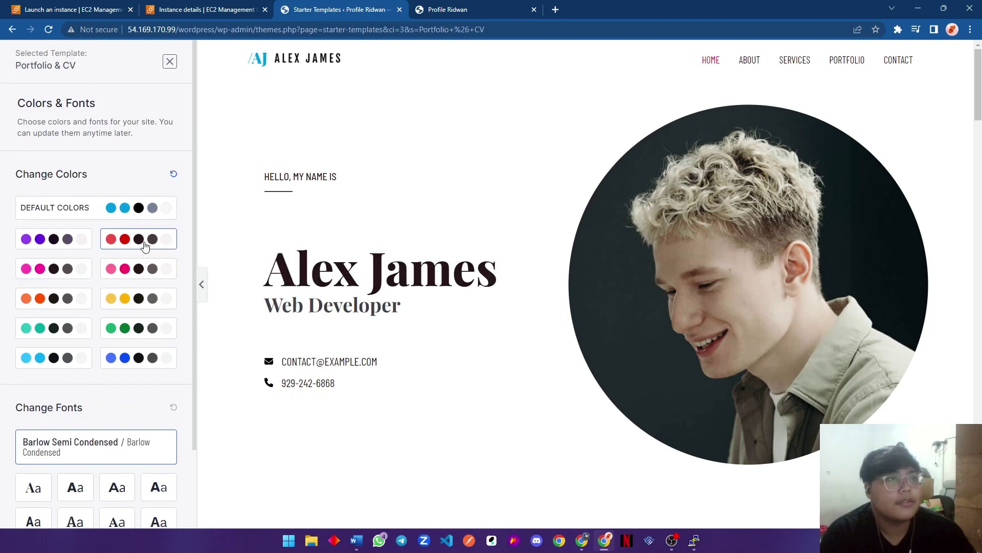
{"action": "left_click", "coordinate": [151, 271]}
{"action": "left_click", "coordinate": [148, 297]}
{"action": "left_click", "coordinate": [152, 272]}
Settle on the blue colour palette after comparing it with green, yellow and cyan.
{"action": "left_click", "coordinate": [136, 337]}
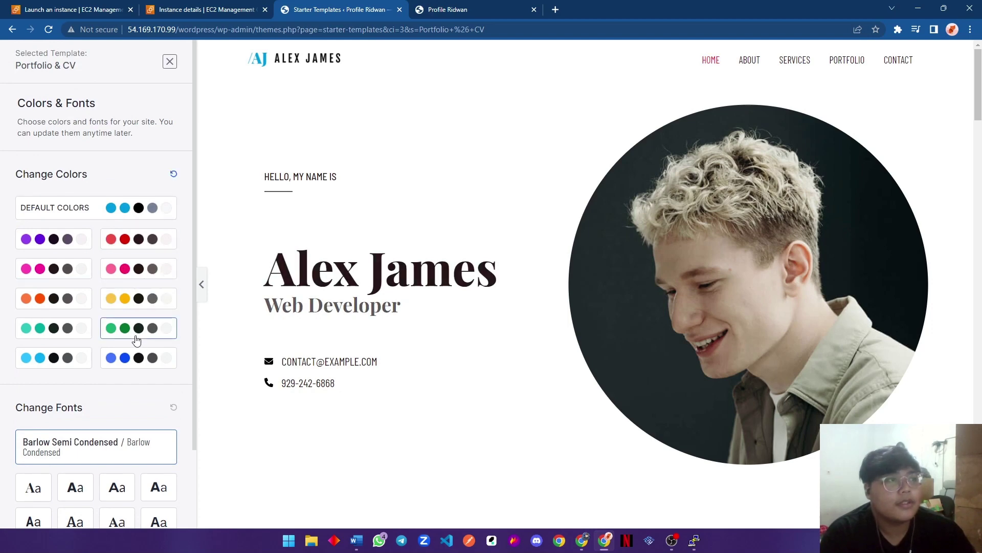
{"action": "scroll", "coordinate": [336, 329], "scroll_direction": "down", "scroll_amount": 15}
{"action": "left_click", "coordinate": [149, 358]}
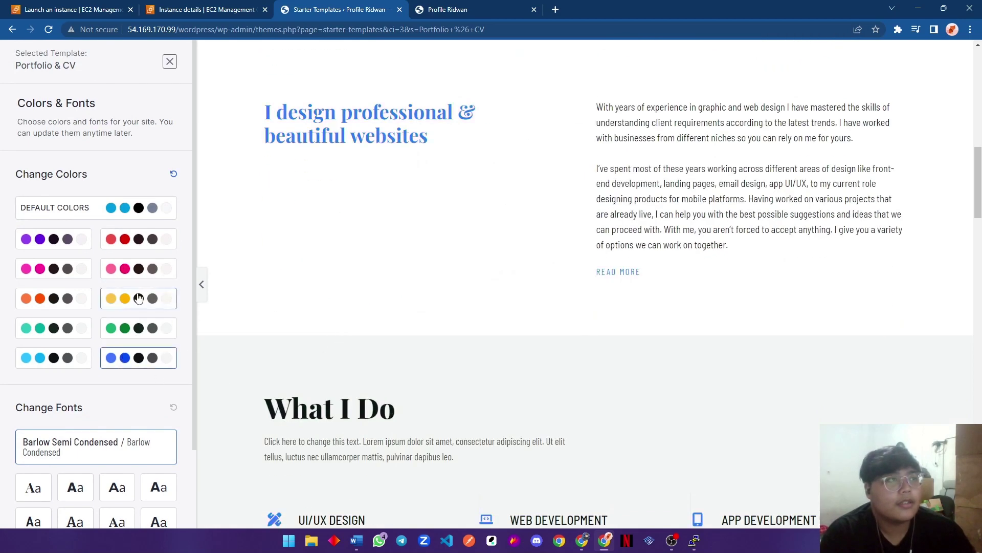
{"action": "left_click", "coordinate": [138, 298]}
{"action": "left_click", "coordinate": [67, 357]}
{"action": "left_click", "coordinate": [130, 358]}
{"action": "scroll", "coordinate": [313, 302], "scroll_direction": "up", "scroll_amount": 6}
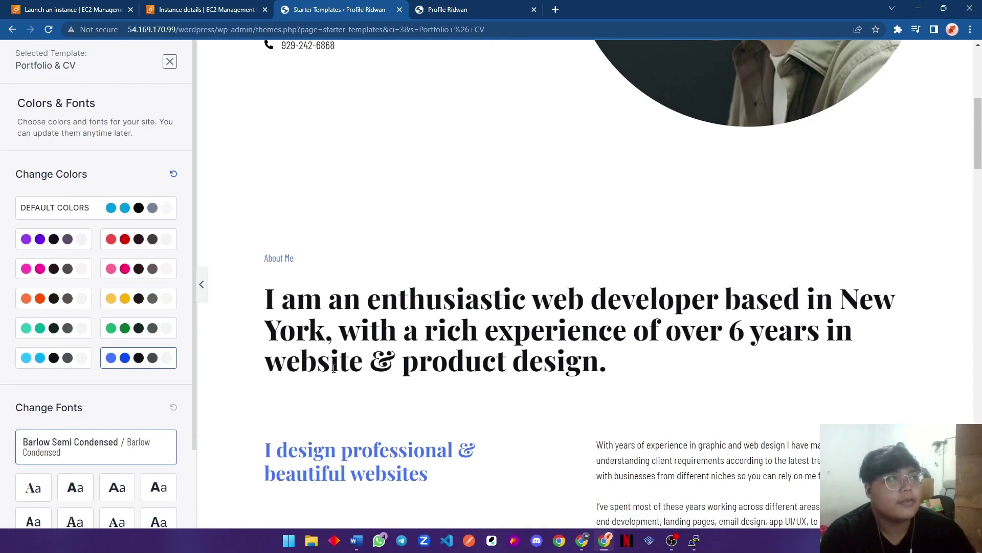
{"action": "scroll", "coordinate": [328, 361], "scroll_direction": "up", "scroll_amount": 6}
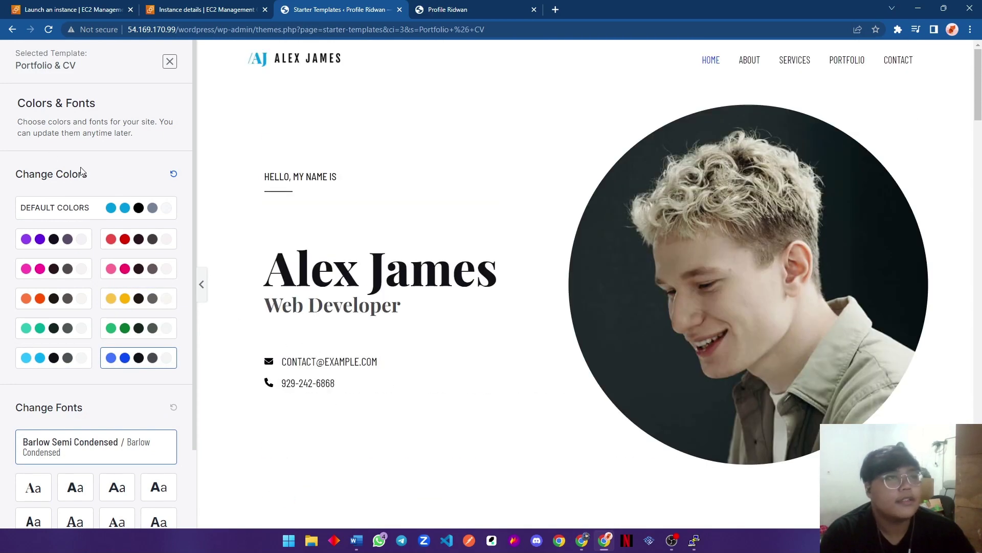
{"action": "scroll", "coordinate": [96, 191], "scroll_direction": "down", "scroll_amount": 2}
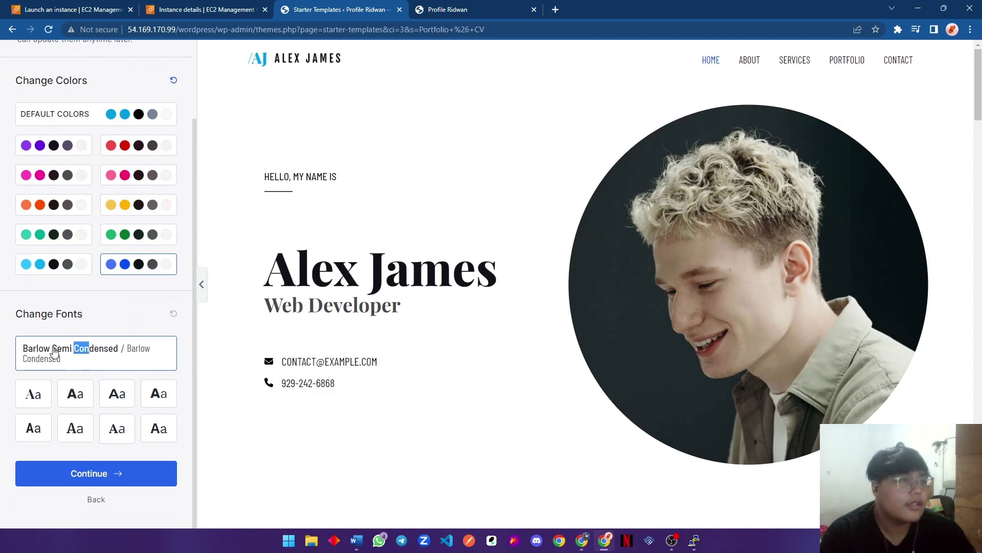
Choose the Poppins / Lato font pair and continue to the final details form.
{"action": "left_click", "coordinate": [34, 394]}
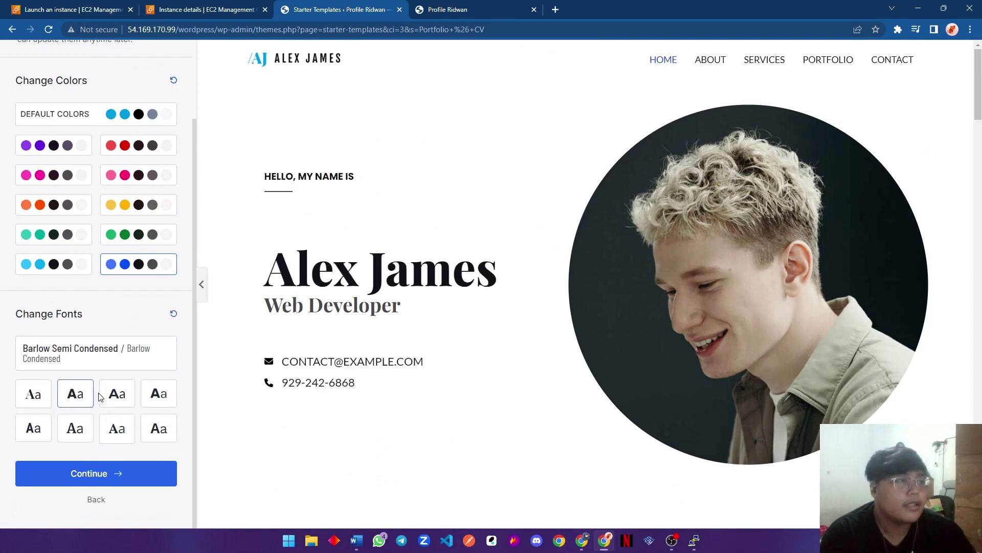
{"action": "left_click", "coordinate": [156, 394]}
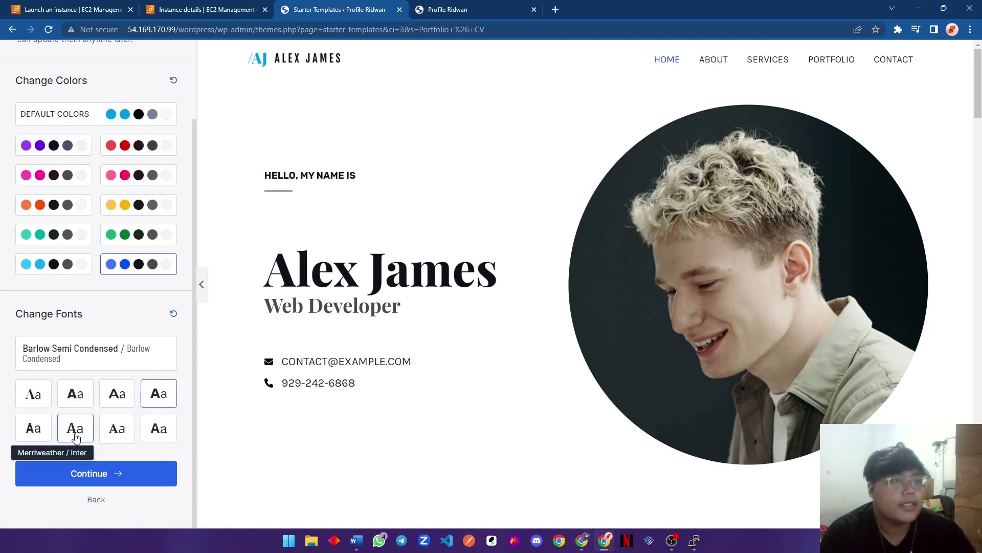
{"action": "left_click", "coordinate": [75, 394]}
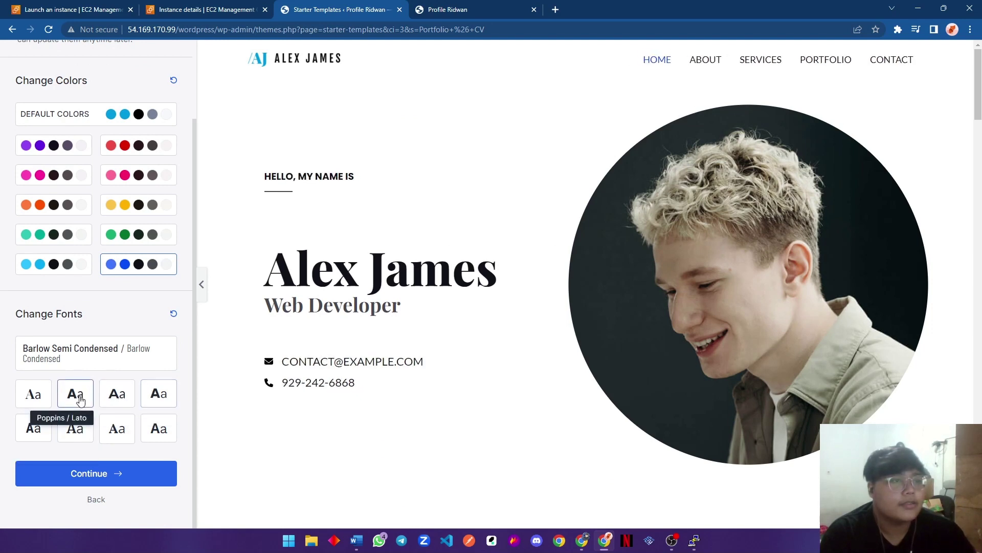
{"action": "left_click", "coordinate": [144, 471]}
{"action": "left_click", "coordinate": [425, 207]}
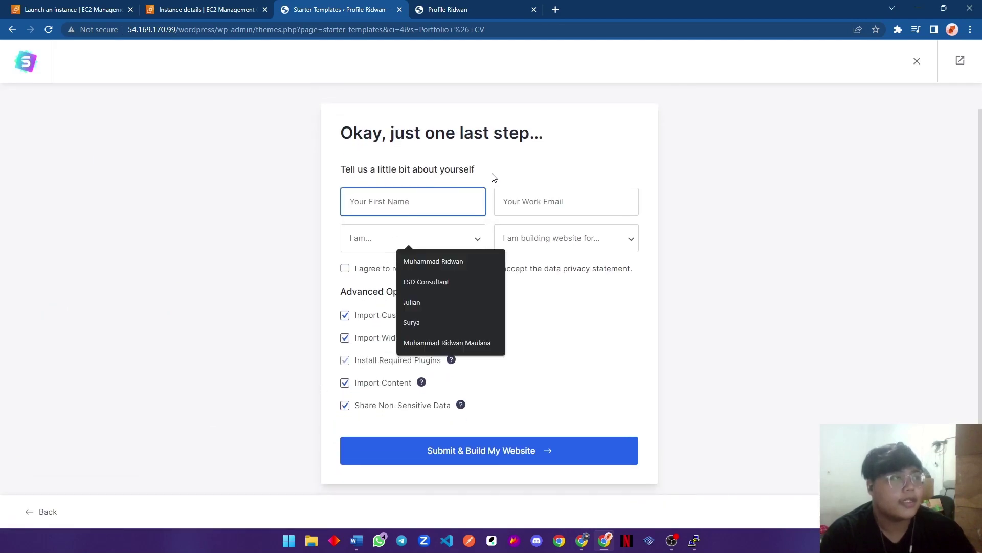
Accept the suggested first name and fill in the saved work e-mail.
{"action": "left_click", "coordinate": [465, 261]}
{"action": "left_click", "coordinate": [508, 198]}
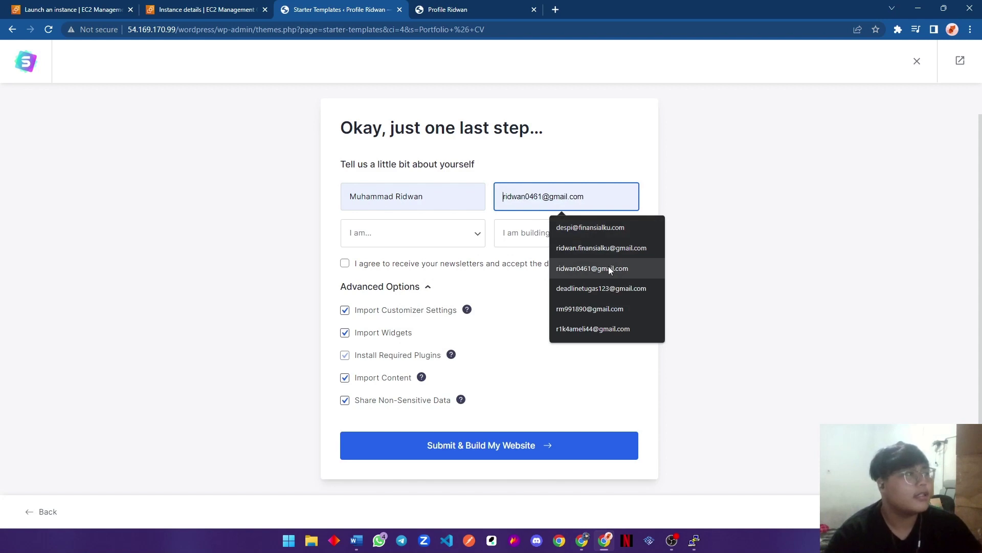
{"action": "type", "text": "r"}
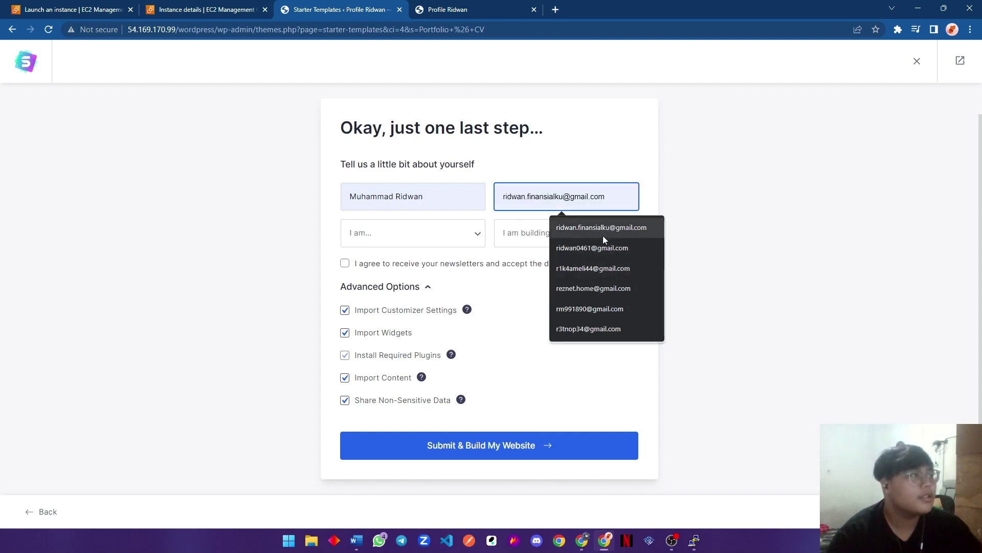
{"action": "left_click", "coordinate": [606, 247]}
Set experience level to Beginner and audience to Myself/My Company, then submit to build the site.
{"action": "left_click", "coordinate": [436, 236]}
{"action": "left_click", "coordinate": [369, 261]}
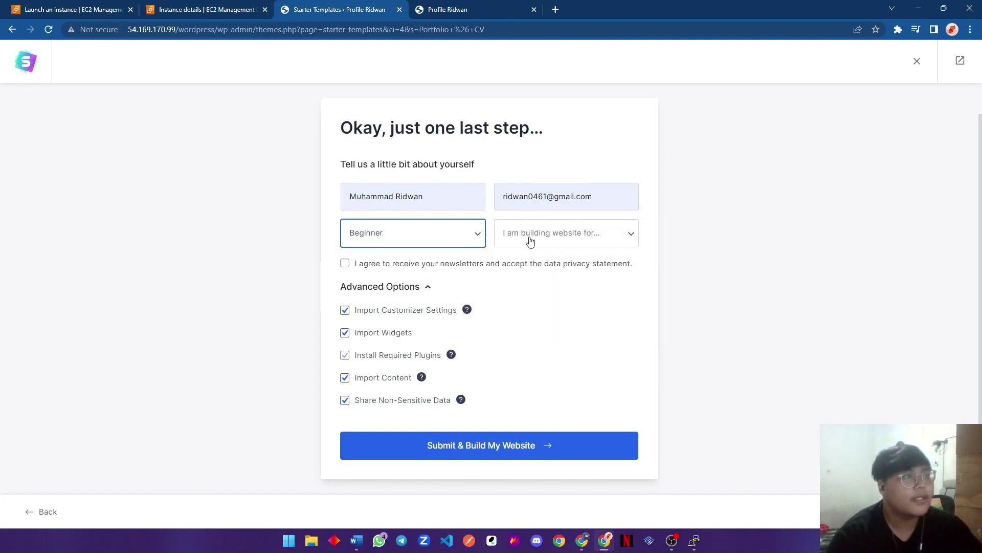
{"action": "left_click", "coordinate": [530, 241]}
{"action": "left_click", "coordinate": [543, 262]}
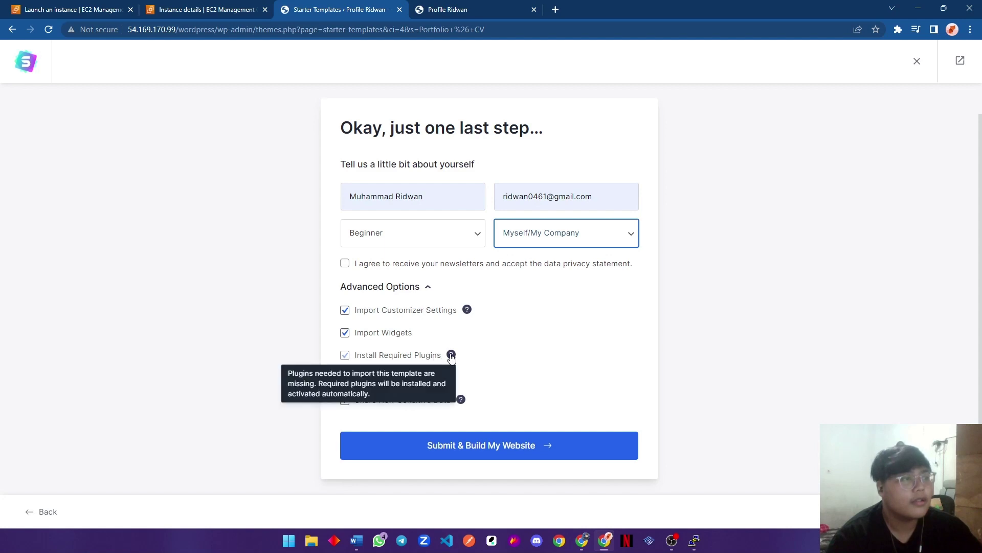
{"action": "left_click", "coordinate": [476, 334]}
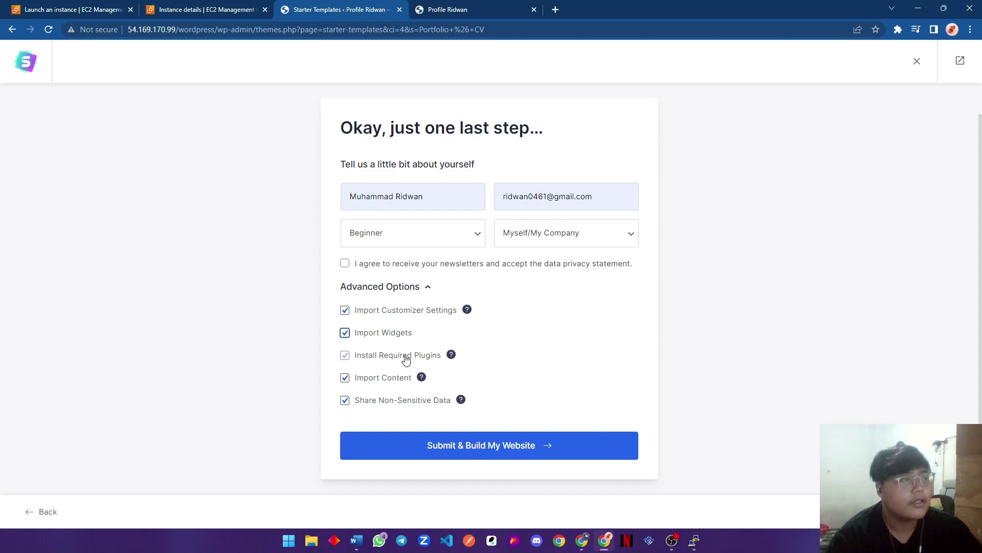
{"action": "left_click", "coordinate": [484, 450]}
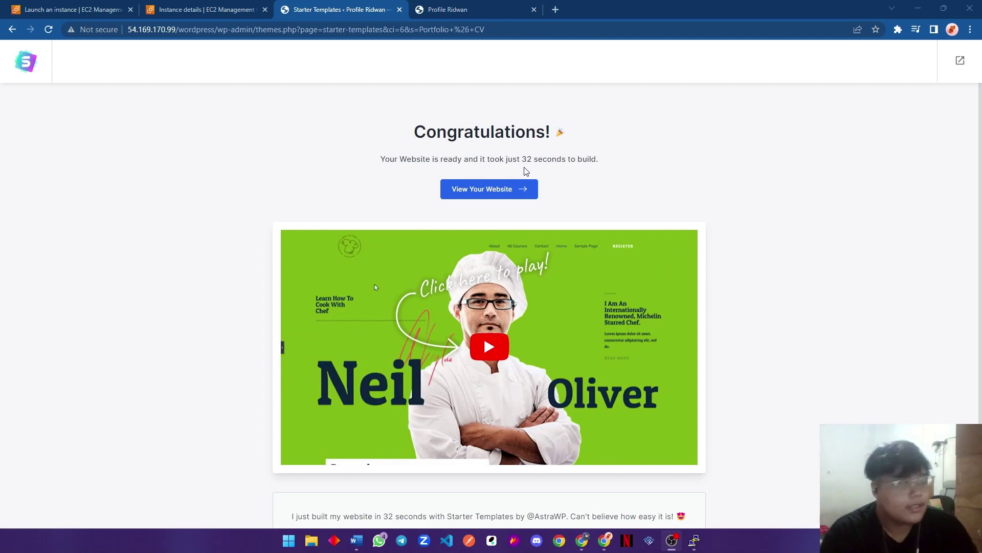
Open the finished Alex James portfolio site in a new tab via View Your Website.
{"action": "left_click", "coordinate": [527, 189]}
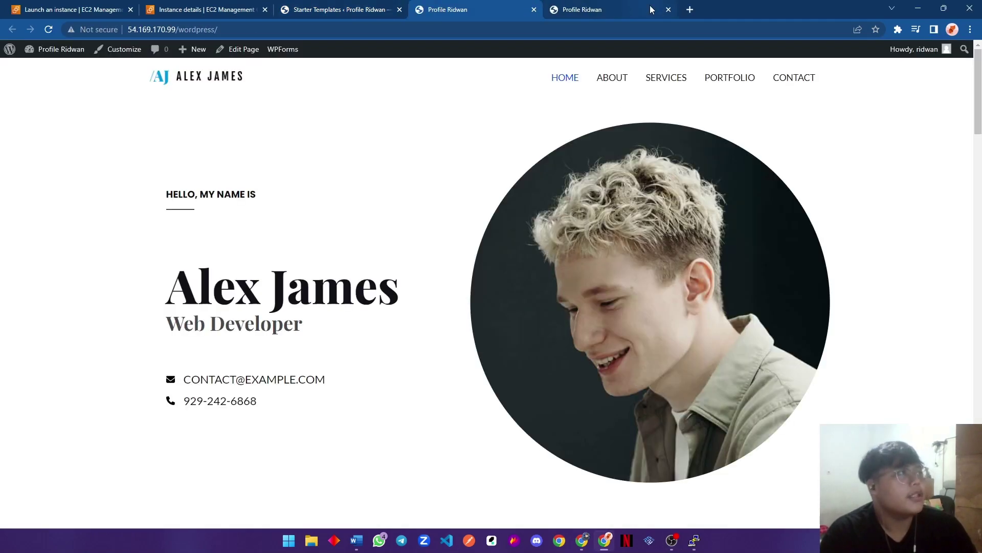
Close the duplicate tab, scroll through the Alex James home page, and launch the Customizer.
{"action": "left_click", "coordinate": [669, 10]}
{"action": "scroll", "coordinate": [527, 143], "scroll_direction": "down", "scroll_amount": 15}
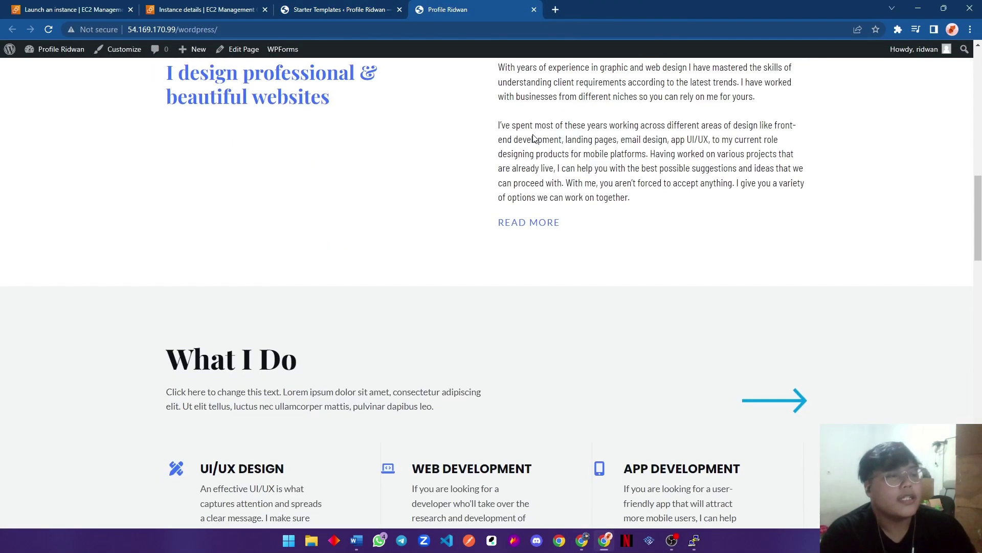
{"action": "scroll", "coordinate": [537, 153], "scroll_direction": "down", "scroll_amount": 15}
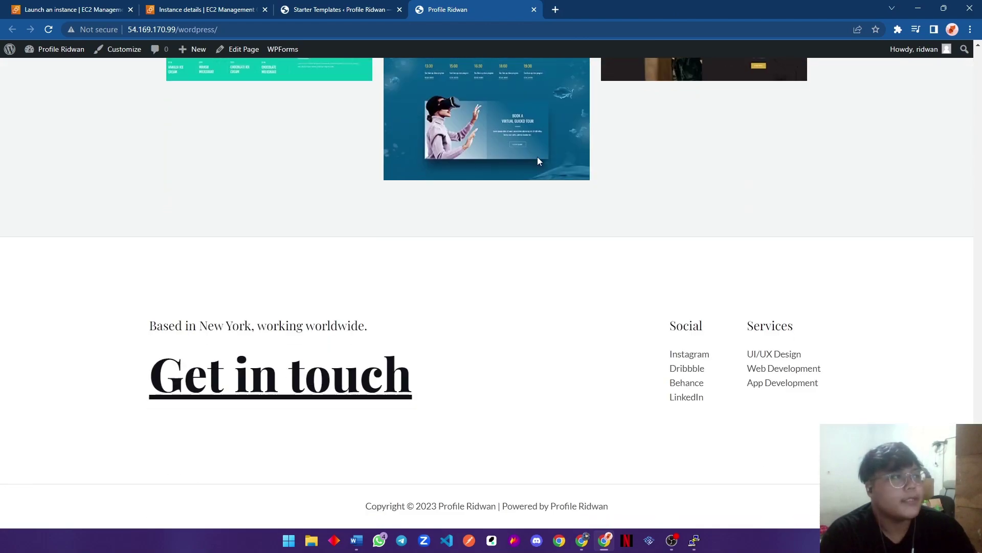
{"action": "scroll", "coordinate": [537, 156], "scroll_direction": "up", "scroll_amount": 15}
{"action": "scroll", "coordinate": [366, 160], "scroll_direction": "up", "scroll_amount": 20}
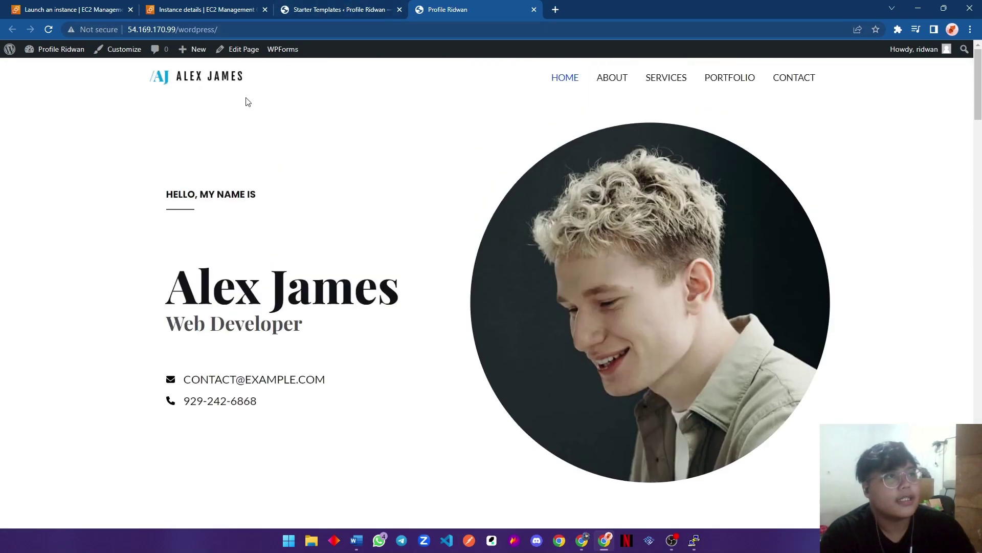
{"action": "left_click", "coordinate": [118, 49]}
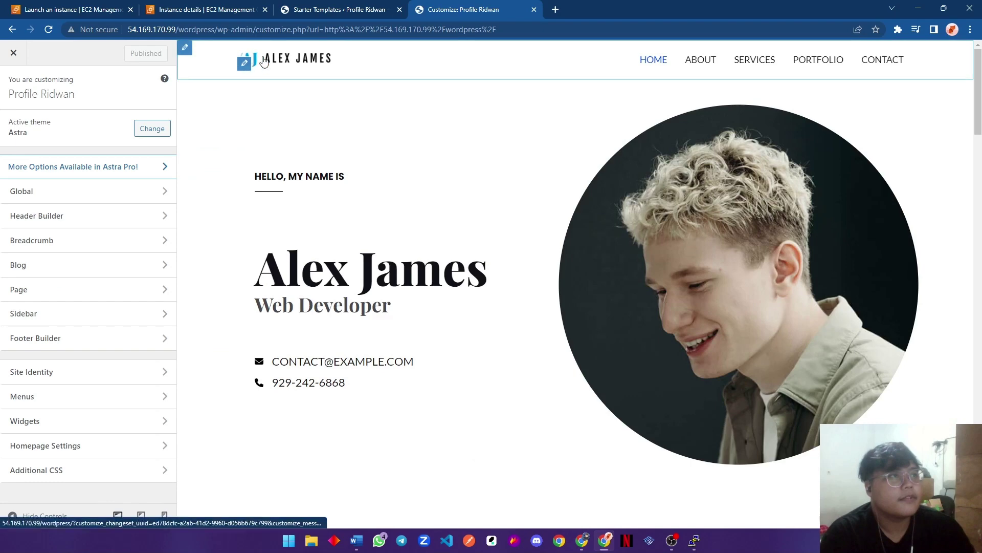
Open the header logo settings in the Customizer and scroll through the options.
{"action": "left_click", "coordinate": [244, 63]}
{"action": "left_click", "coordinate": [246, 65]}
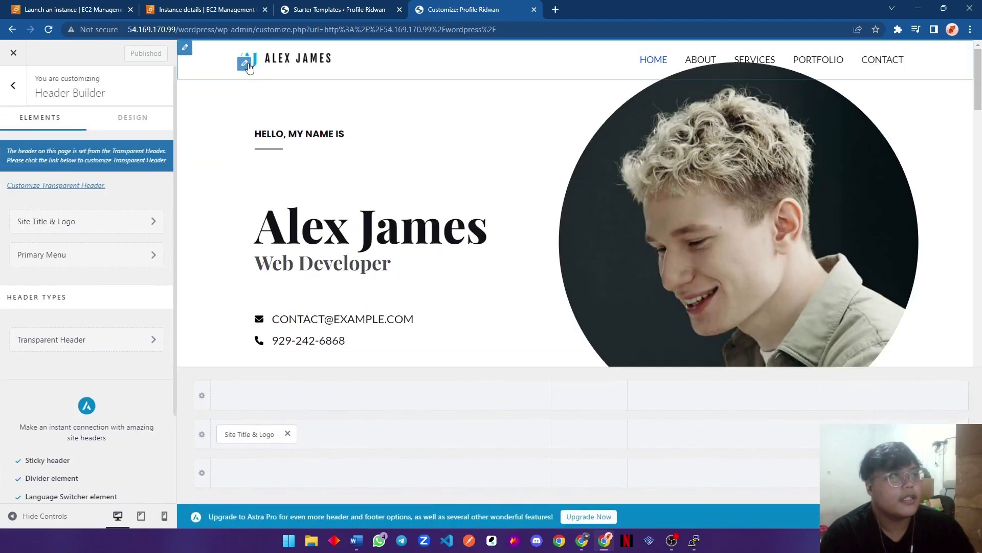
{"action": "scroll", "coordinate": [81, 227], "scroll_direction": "down", "scroll_amount": 1}
{"action": "scroll", "coordinate": [92, 226], "scroll_direction": "down", "scroll_amount": 2}
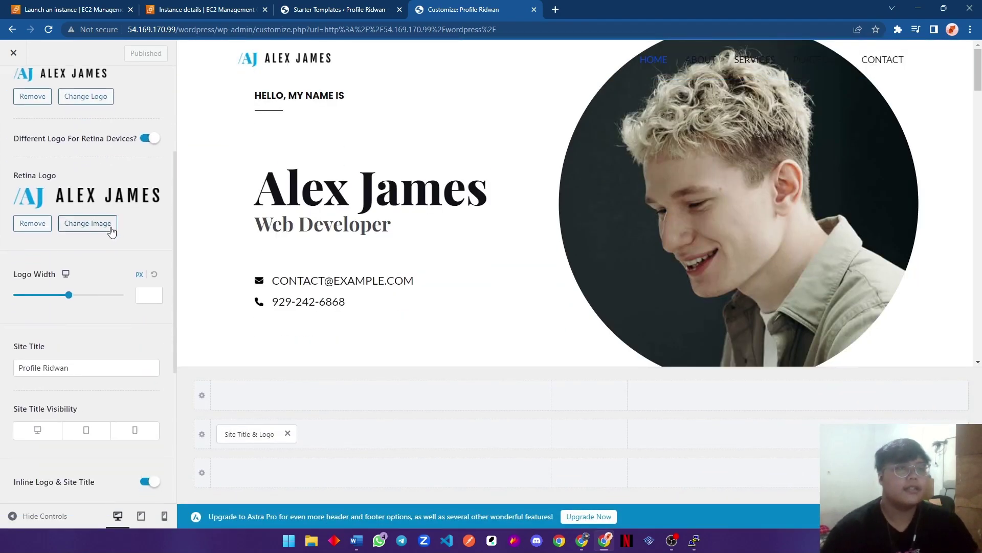
{"action": "scroll", "coordinate": [127, 223], "scroll_direction": "up", "scroll_amount": 1}
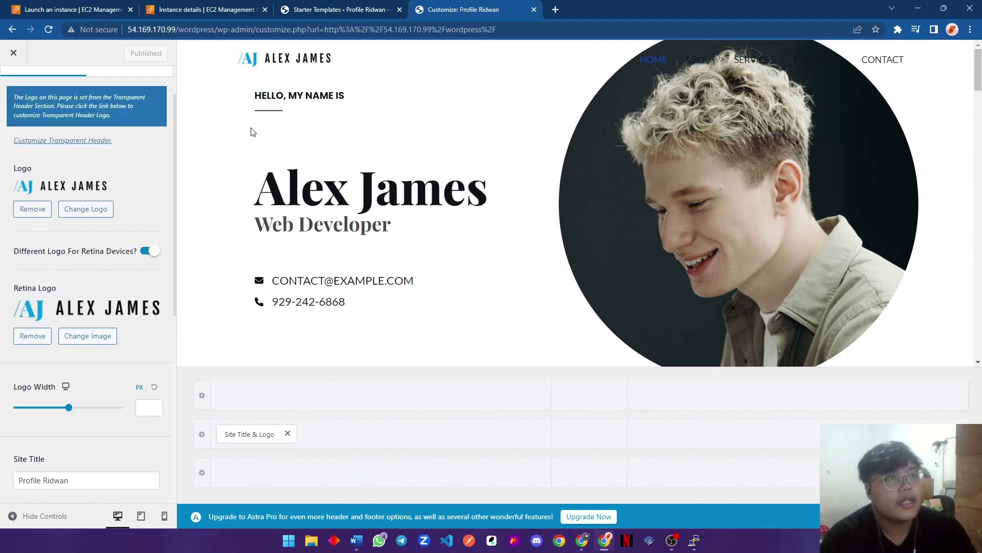
{"action": "scroll", "coordinate": [253, 132], "scroll_direction": "down", "scroll_amount": 5}
{"action": "scroll", "coordinate": [92, 230], "scroll_direction": "down", "scroll_amount": 5}
{"action": "scroll", "coordinate": [380, 238], "scroll_direction": "up", "scroll_amount": 5}
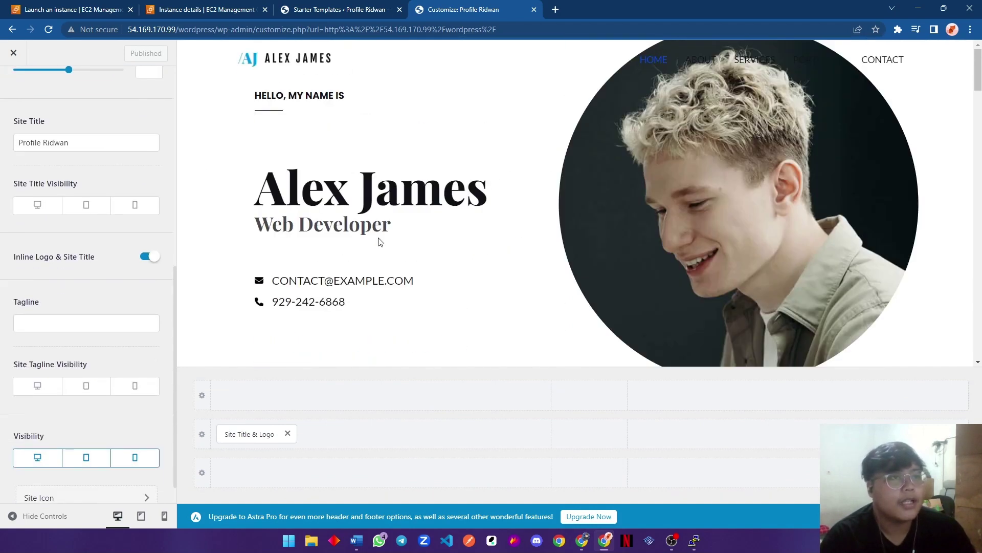
{"action": "scroll", "coordinate": [82, 135], "scroll_direction": "up", "scroll_amount": 7}
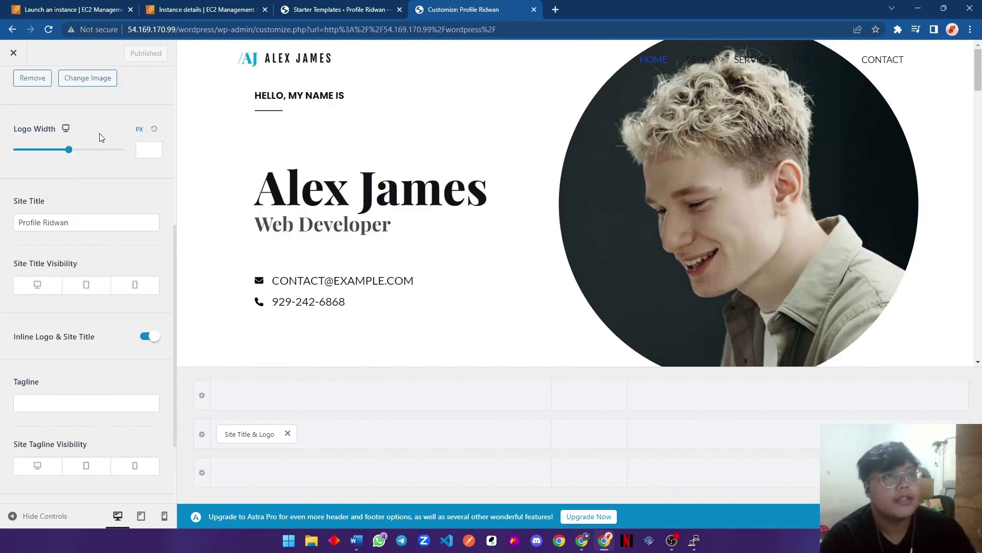
Keep the separate retina logo option on and remove both the main and retina logo images.
{"action": "left_click", "coordinate": [155, 310]}
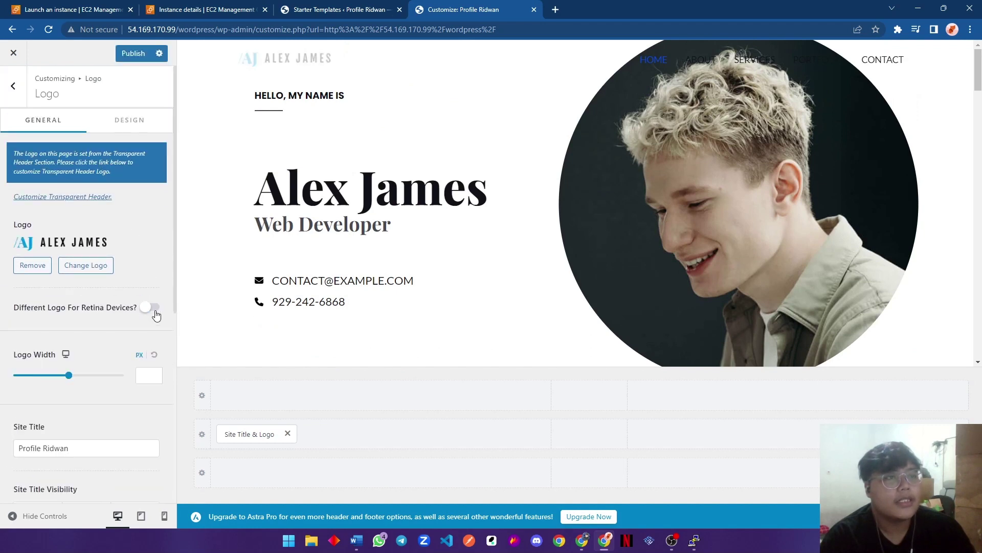
{"action": "left_click", "coordinate": [153, 308]}
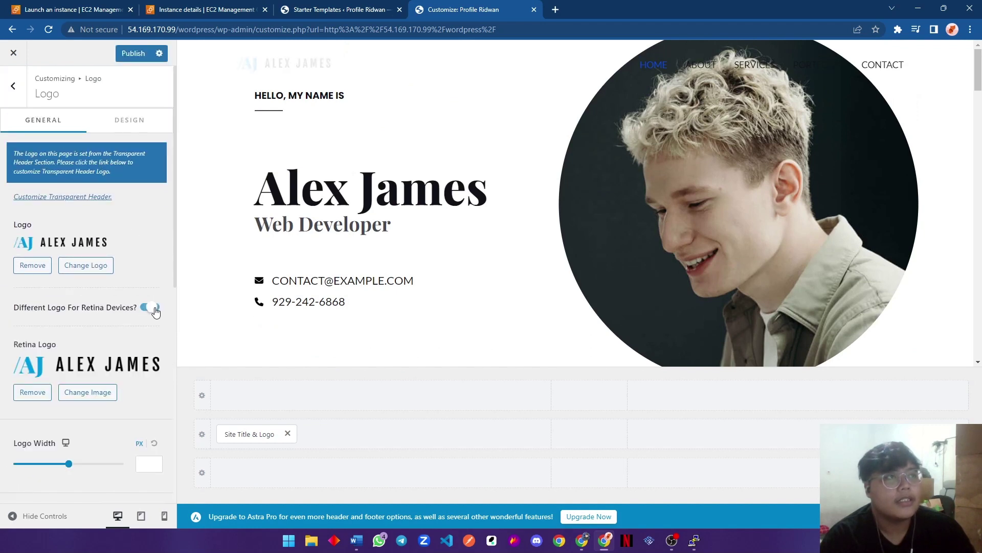
{"action": "left_click", "coordinate": [34, 265]}
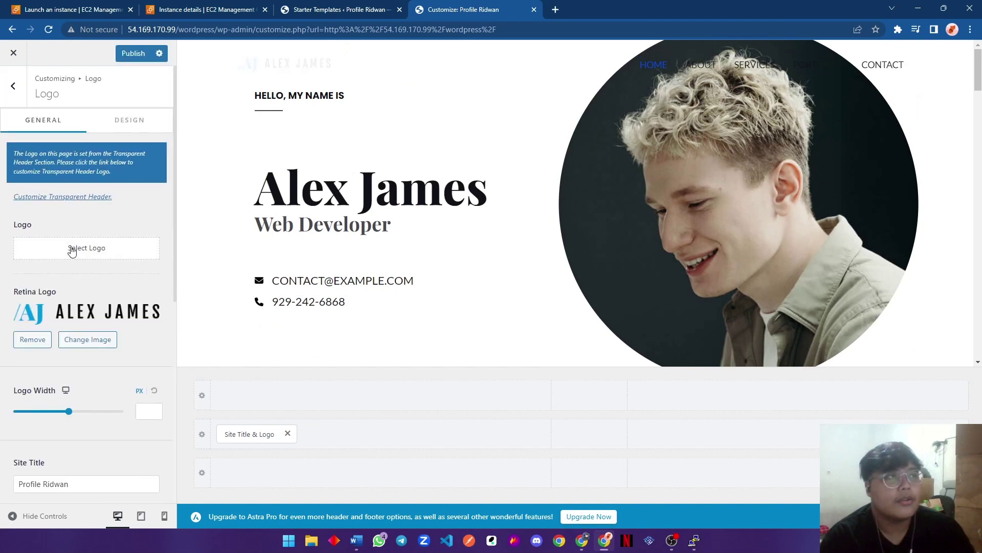
{"action": "left_click", "coordinate": [33, 339]}
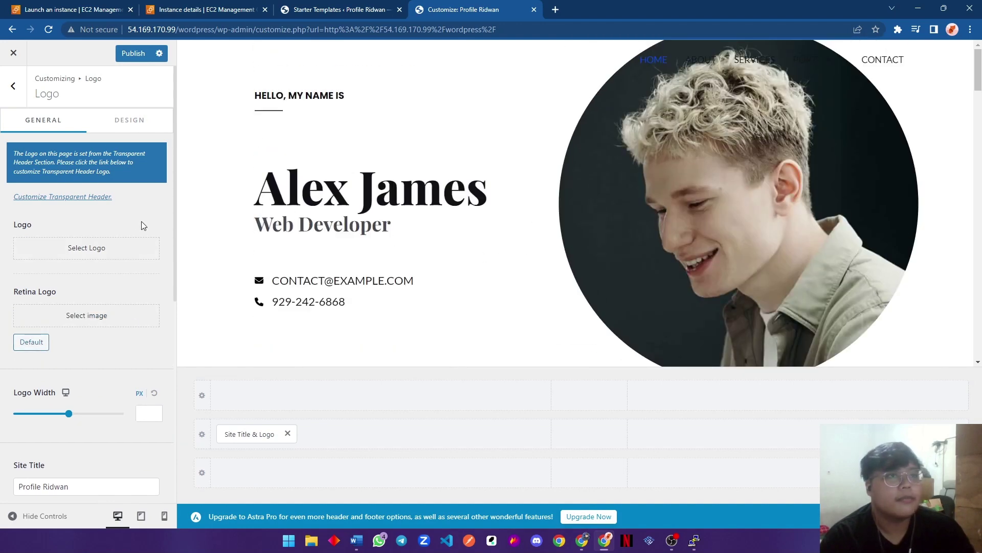
Leave the site-wide transparent header disabled after testing it, then return to the Header Builder.
{"action": "left_click", "coordinate": [104, 198]}
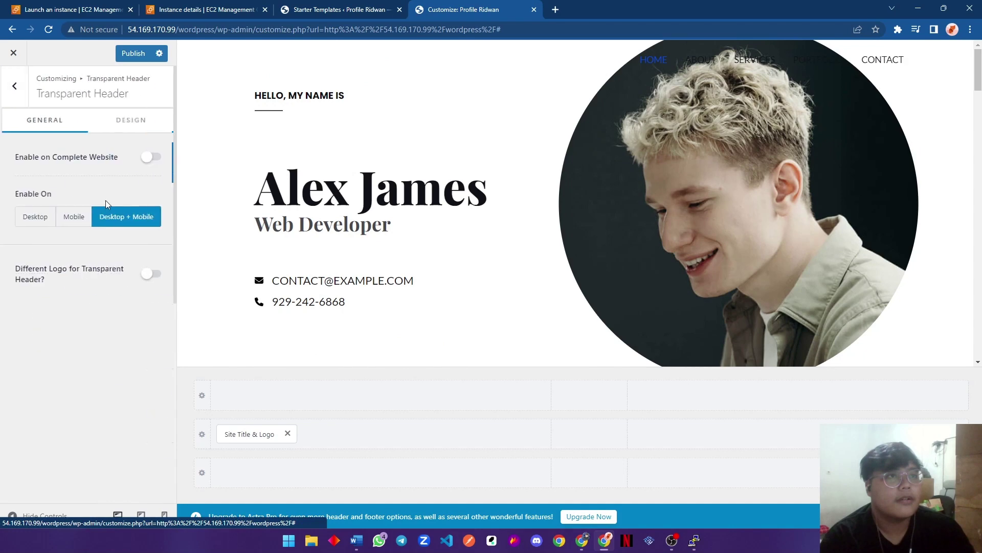
{"action": "left_click", "coordinate": [155, 161]}
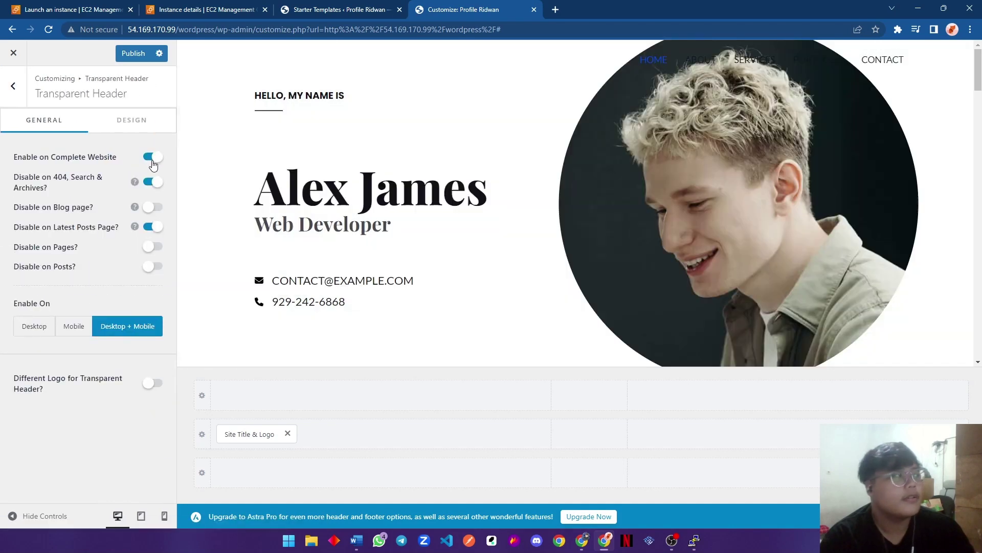
{"action": "left_click", "coordinate": [152, 160]}
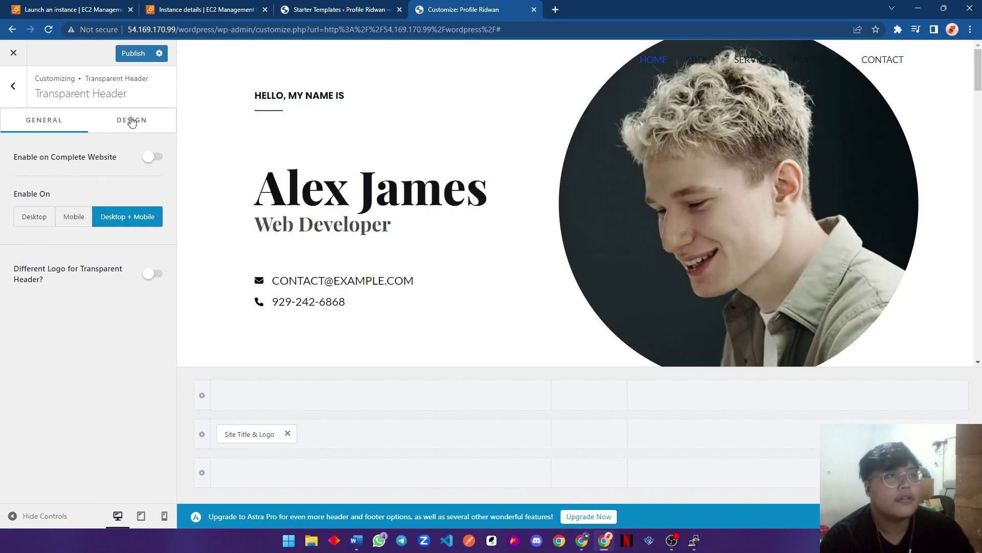
{"action": "left_click", "coordinate": [130, 123]}
{"action": "left_click", "coordinate": [58, 123]}
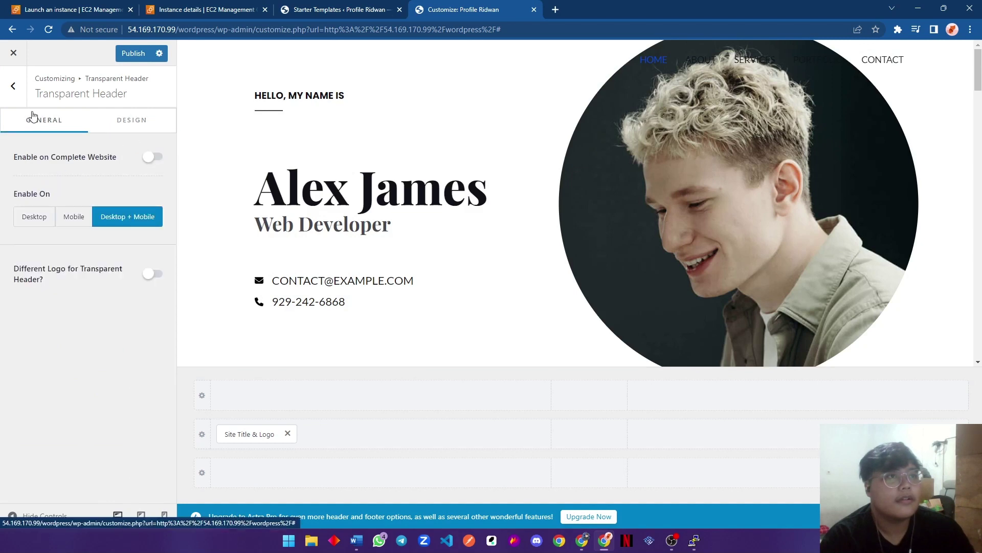
{"action": "left_click", "coordinate": [13, 86]}
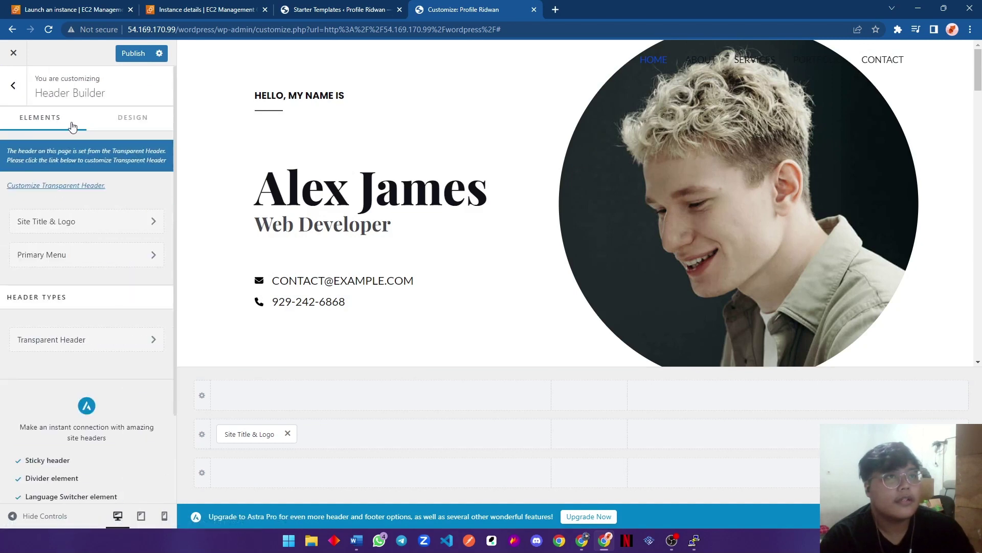
{"action": "scroll", "coordinate": [154, 295], "scroll_direction": "down", "scroll_amount": 2}
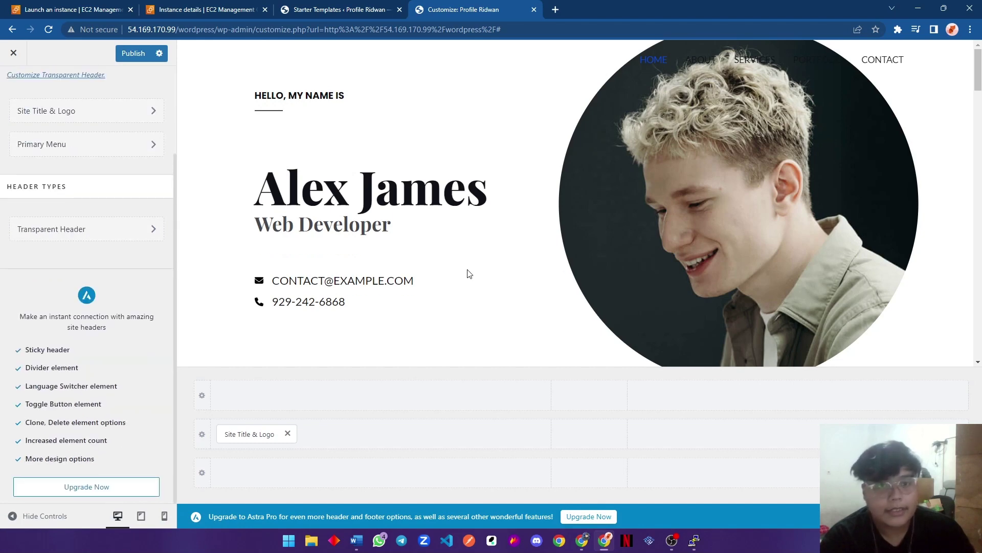
{"action": "scroll", "coordinate": [468, 274], "scroll_direction": "down", "scroll_amount": 15}
{"action": "scroll", "coordinate": [406, 339], "scroll_direction": "up", "scroll_amount": 15}
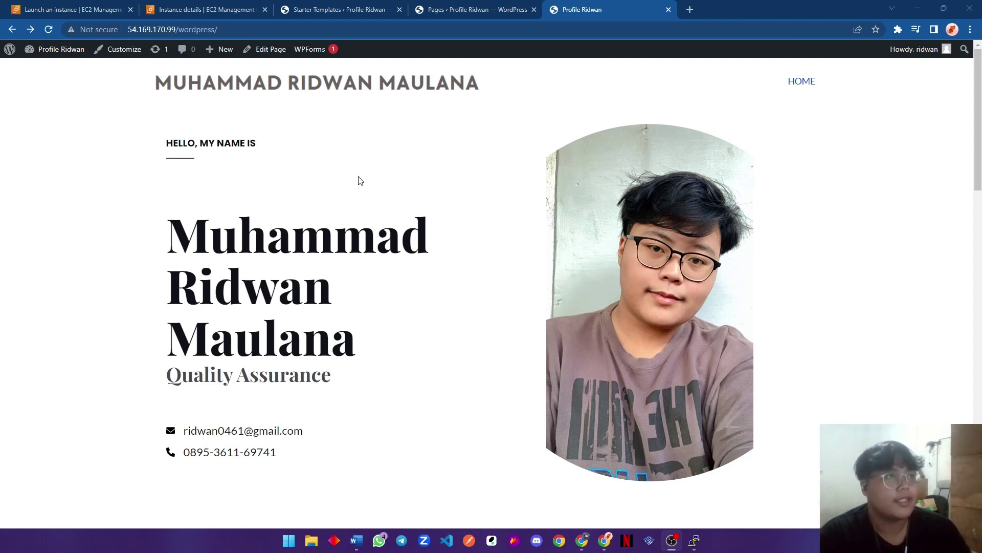
{"action": "scroll", "coordinate": [366, 180], "scroll_direction": "down", "scroll_amount": 1}
{"action": "scroll", "coordinate": [366, 180], "scroll_direction": "up", "scroll_amount": 1}
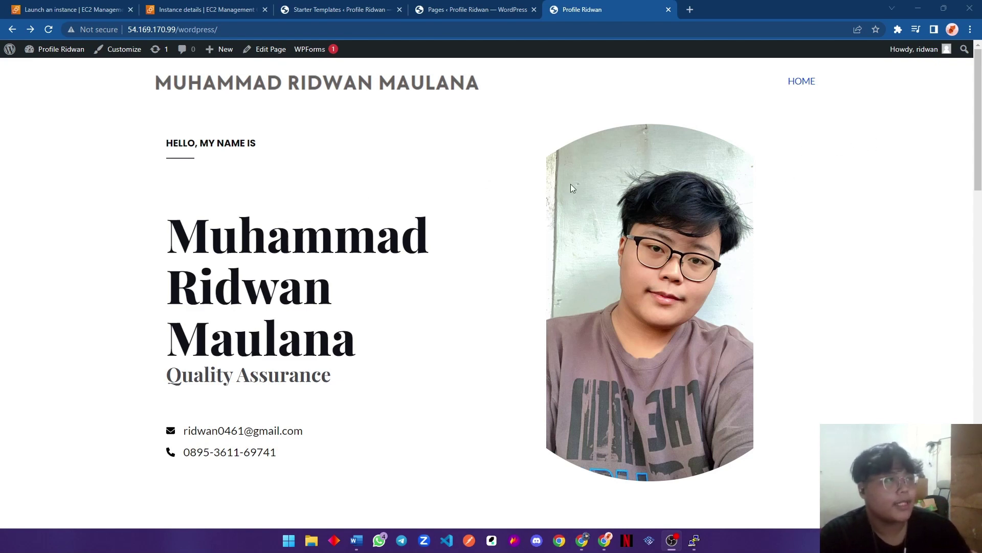
{"action": "scroll", "coordinate": [500, 219], "scroll_direction": "down", "scroll_amount": 1}
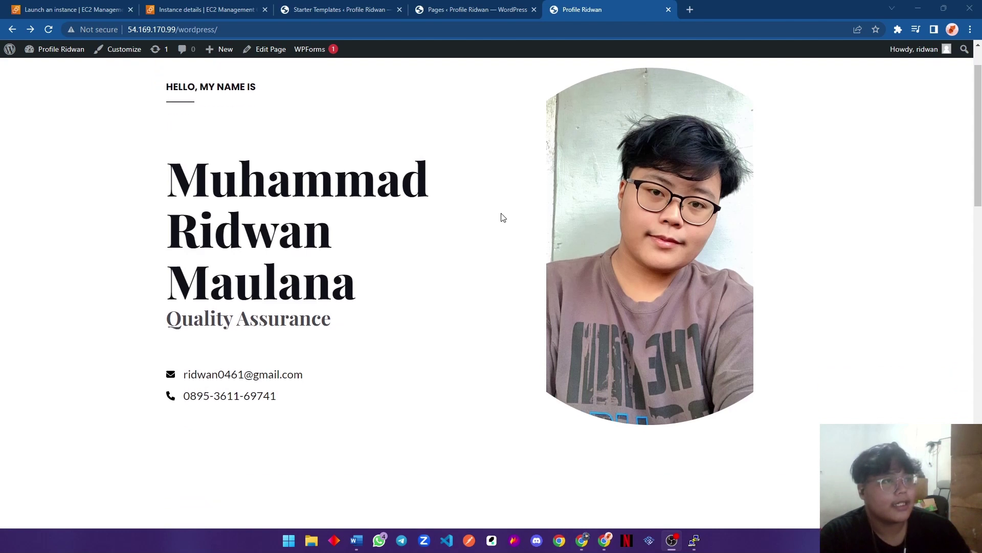
{"action": "scroll", "coordinate": [750, 283], "scroll_direction": "up", "scroll_amount": 1}
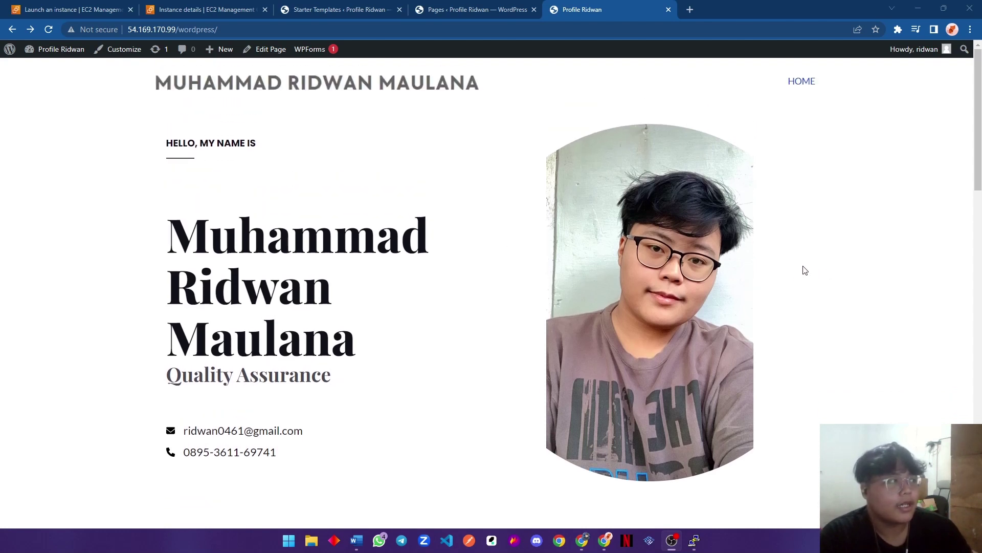
{"action": "scroll", "coordinate": [193, 195], "scroll_direction": "down", "scroll_amount": 1}
{"action": "scroll", "coordinate": [192, 193], "scroll_direction": "up", "scroll_amount": 1}
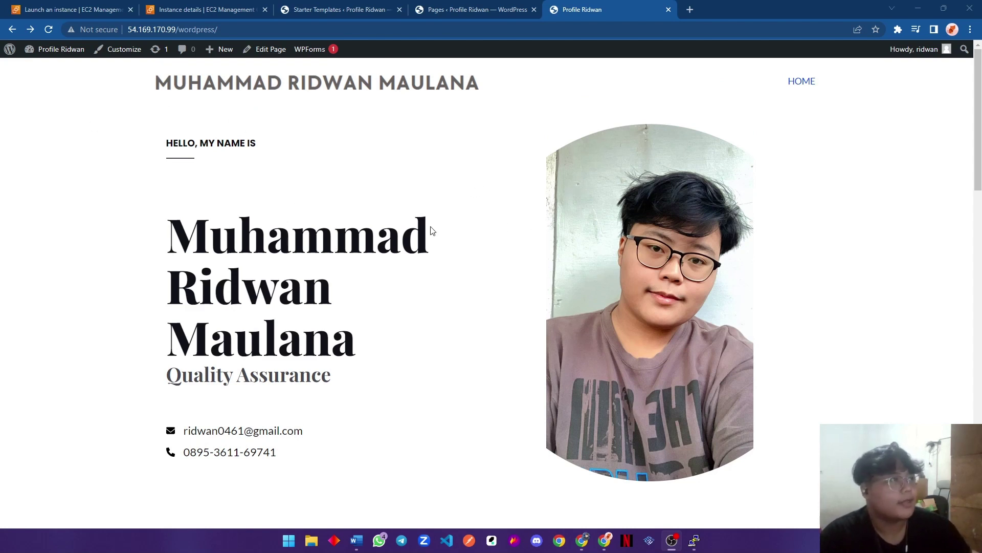
{"action": "scroll", "coordinate": [377, 280], "scroll_direction": "down", "scroll_amount": 2}
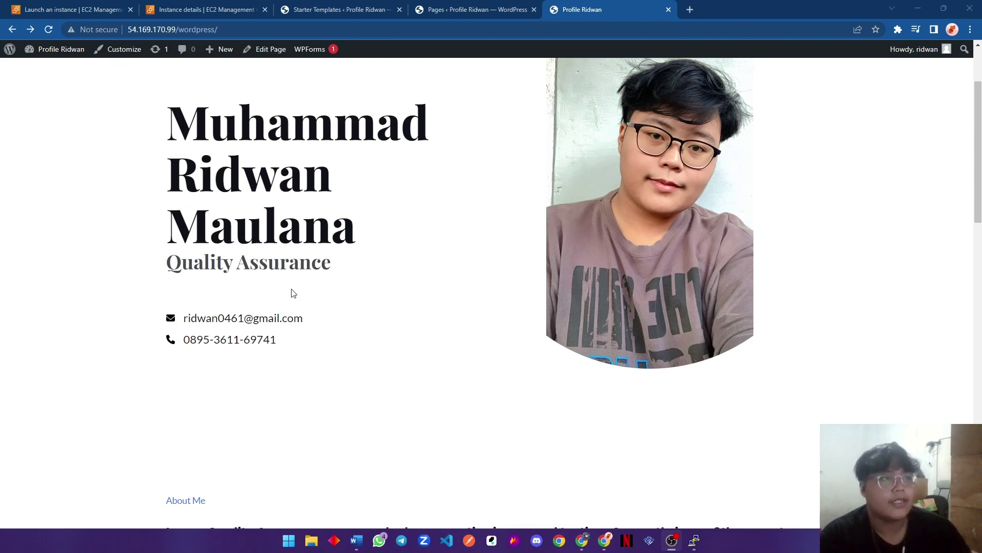
{"action": "scroll", "coordinate": [290, 305], "scroll_direction": "down", "scroll_amount": 1}
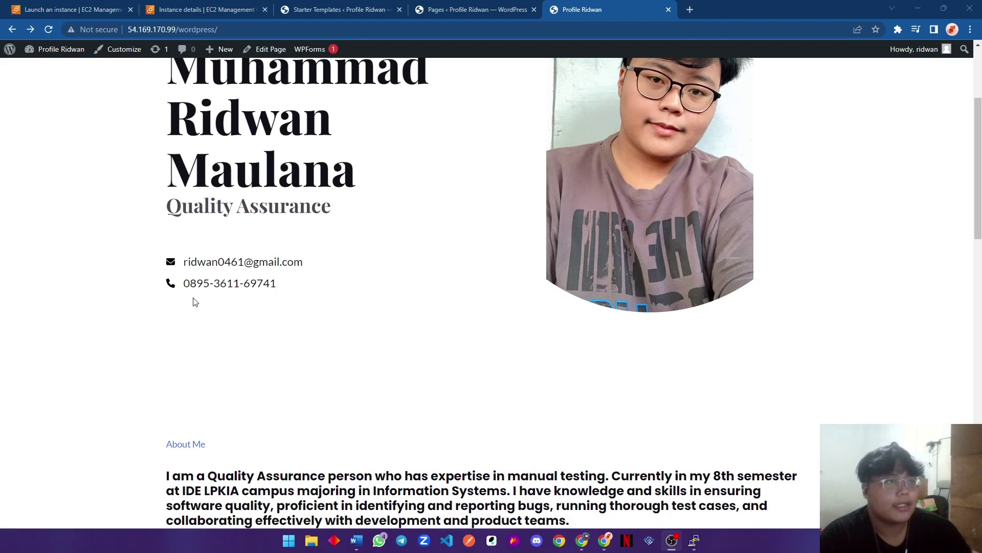
{"action": "scroll", "coordinate": [276, 299], "scroll_direction": "down", "scroll_amount": 4}
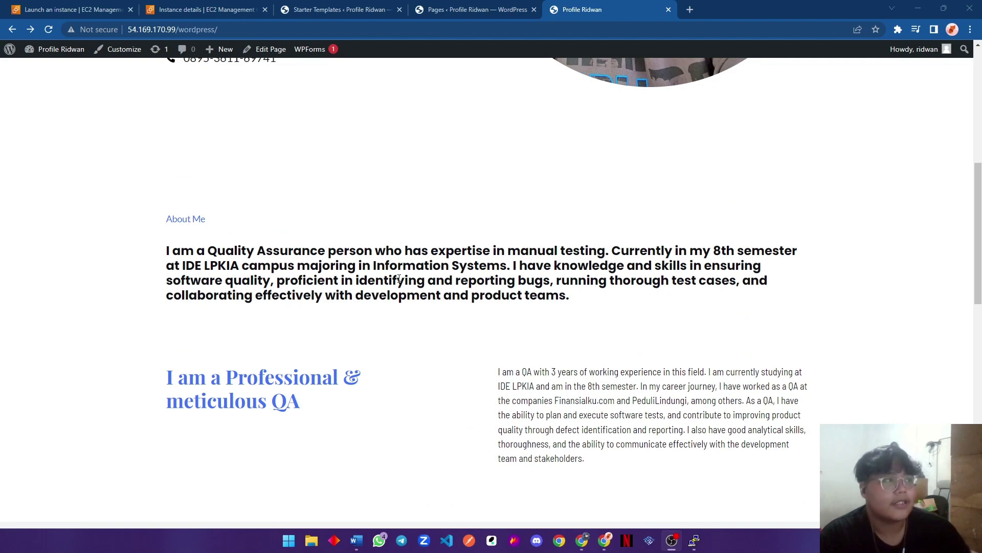
{"action": "scroll", "coordinate": [216, 272], "scroll_direction": "down", "scroll_amount": 3}
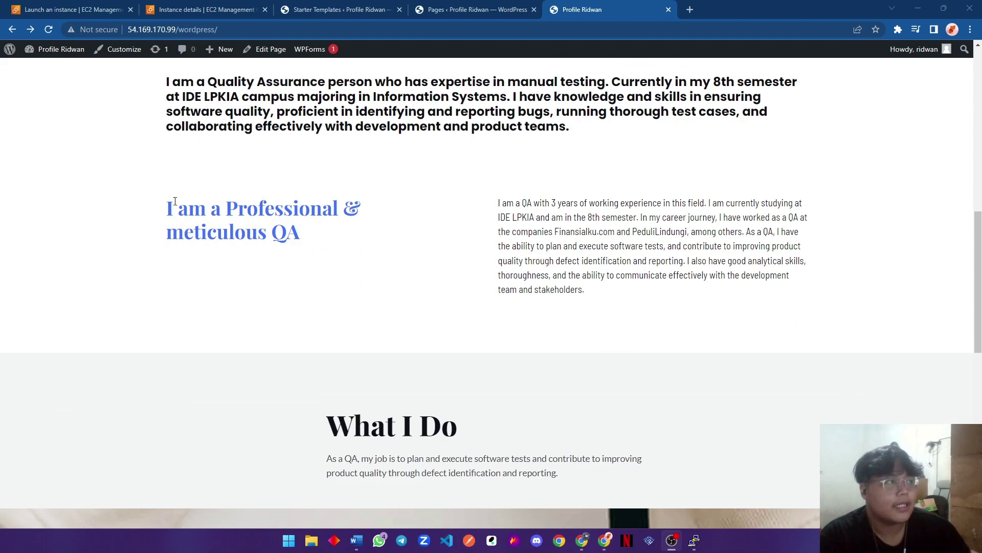
{"action": "left_click_drag", "start_coordinate": [677, 302], "coordinate": [359, 245]}
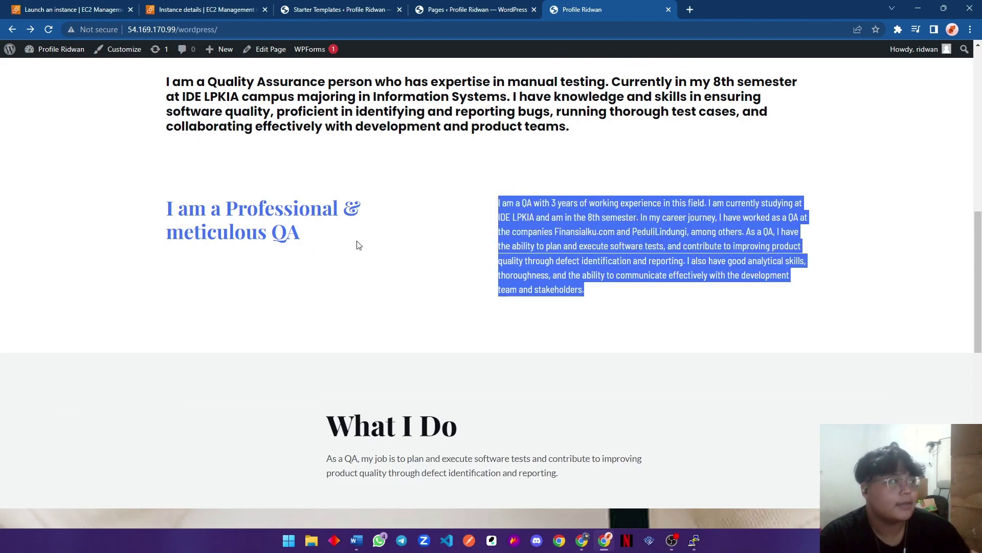
{"action": "left_click", "coordinate": [694, 240]}
{"action": "scroll", "coordinate": [647, 373], "scroll_direction": "down", "scroll_amount": 7}
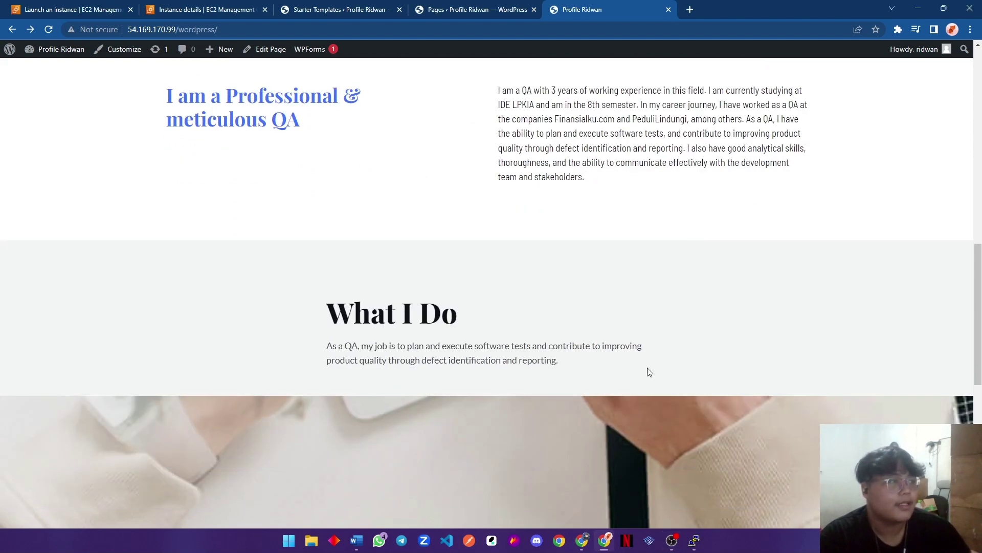
{"action": "scroll", "coordinate": [559, 296], "scroll_direction": "up", "scroll_amount": 3}
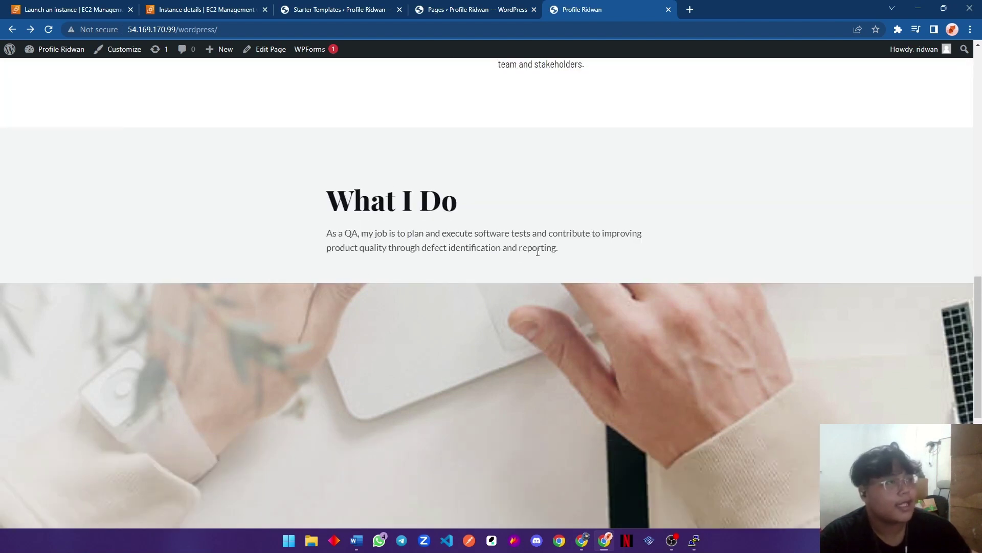
{"action": "left_click_drag", "start_coordinate": [332, 234], "coordinate": [559, 246]}
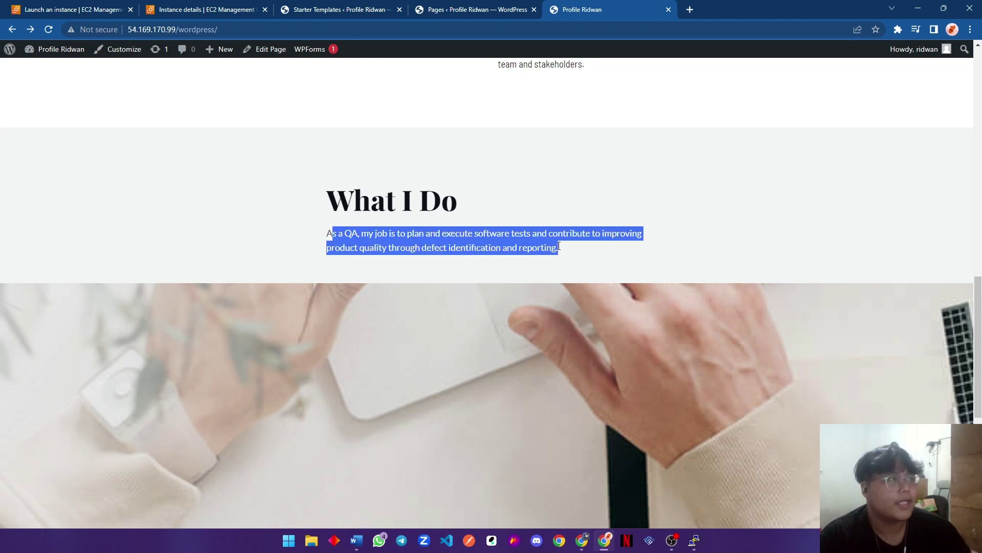
{"action": "left_click", "coordinate": [580, 254]}
{"action": "scroll", "coordinate": [490, 236], "scroll_direction": "down", "scroll_amount": 10}
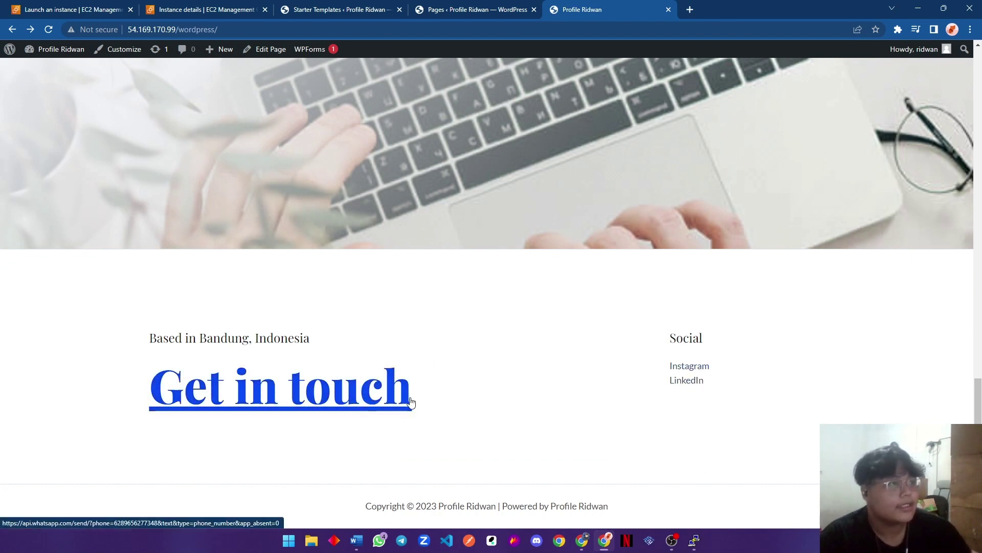
{"action": "left_click", "coordinate": [358, 395]}
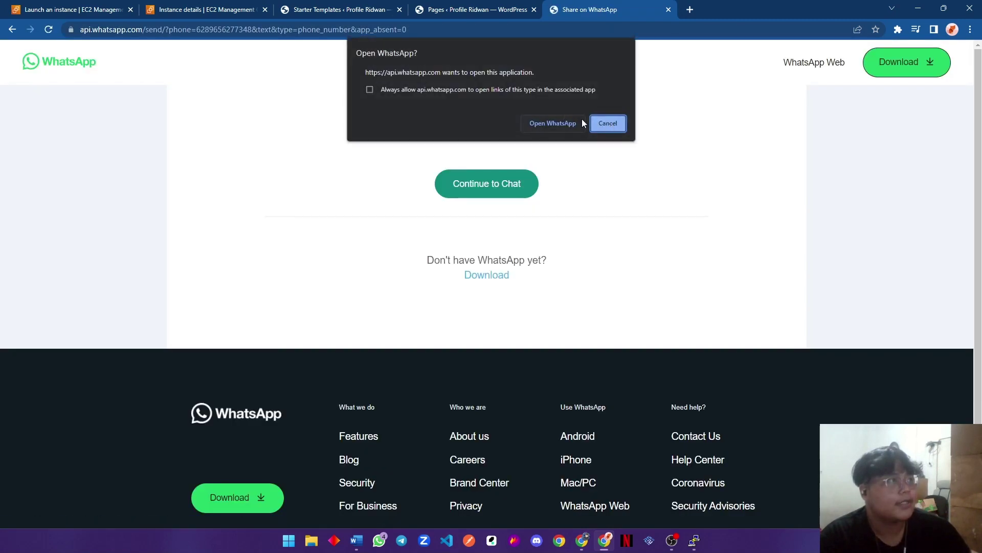
{"action": "left_click", "coordinate": [607, 123]}
{"action": "left_click", "coordinate": [13, 30]}
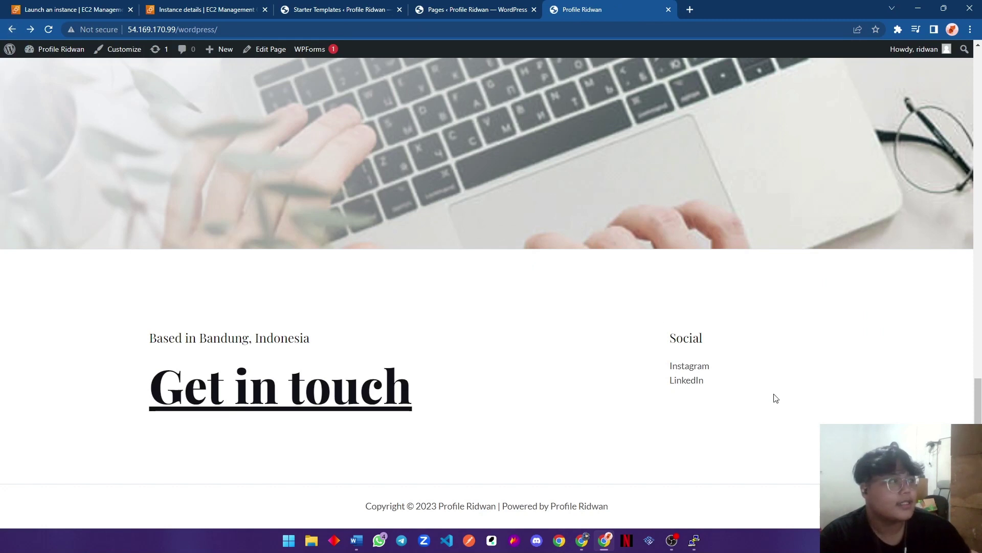
{"action": "left_click", "coordinate": [697, 368]}
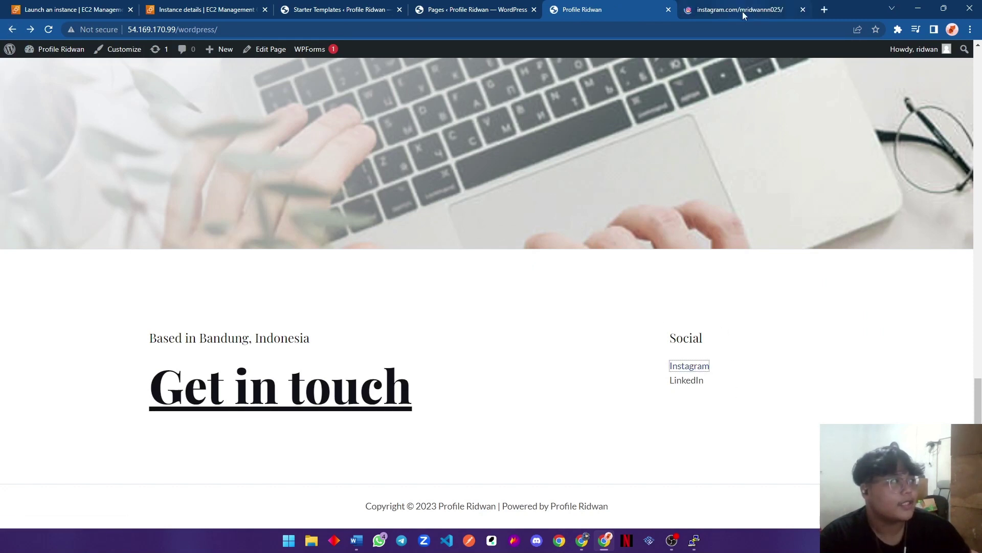
{"action": "left_click", "coordinate": [785, 14]}
{"action": "left_click", "coordinate": [803, 9]}
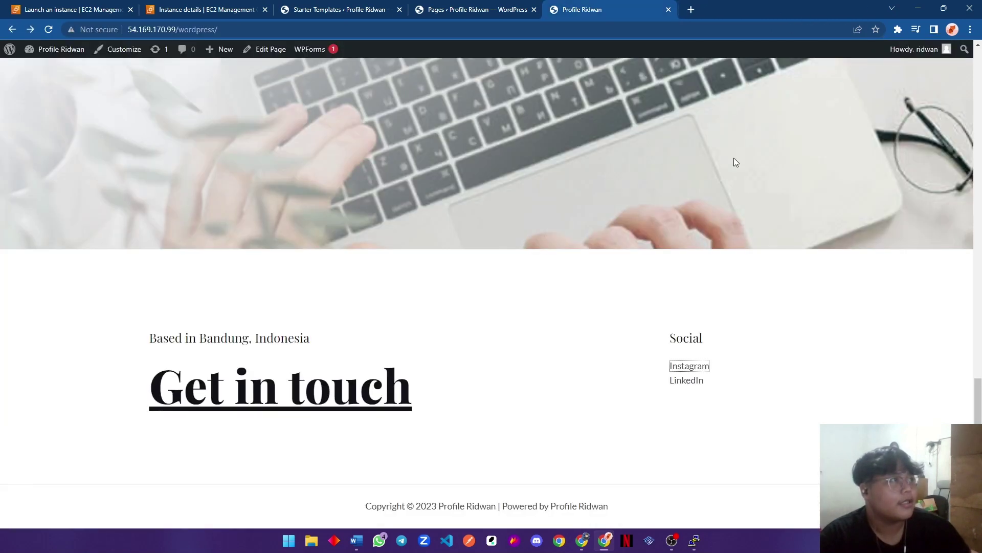
{"action": "scroll", "coordinate": [683, 404], "scroll_direction": "up", "scroll_amount": 1}
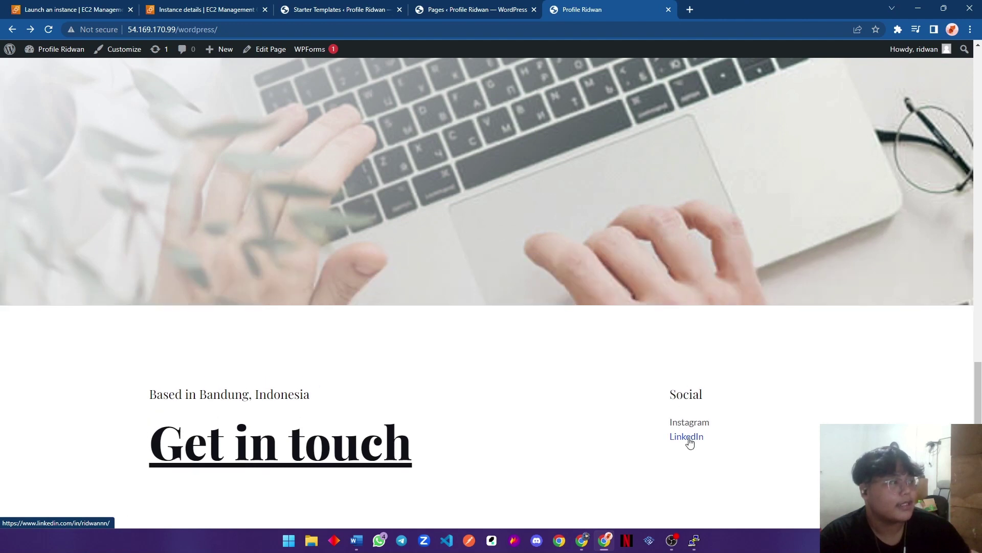
{"action": "left_click", "coordinate": [687, 436]}
{"action": "left_click", "coordinate": [747, 9]}
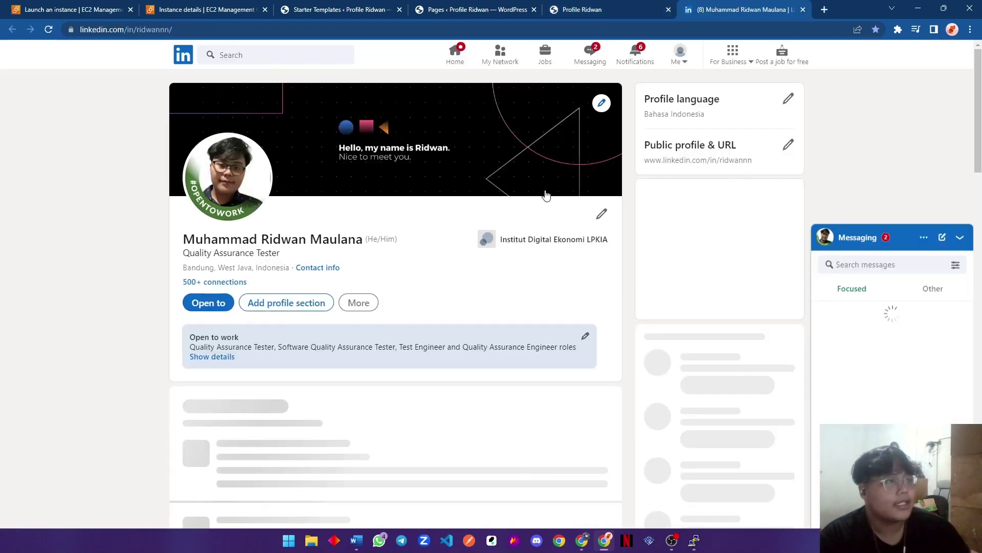
{"action": "scroll", "coordinate": [542, 195], "scroll_direction": "down", "scroll_amount": 10}
{"action": "left_click", "coordinate": [921, 110]}
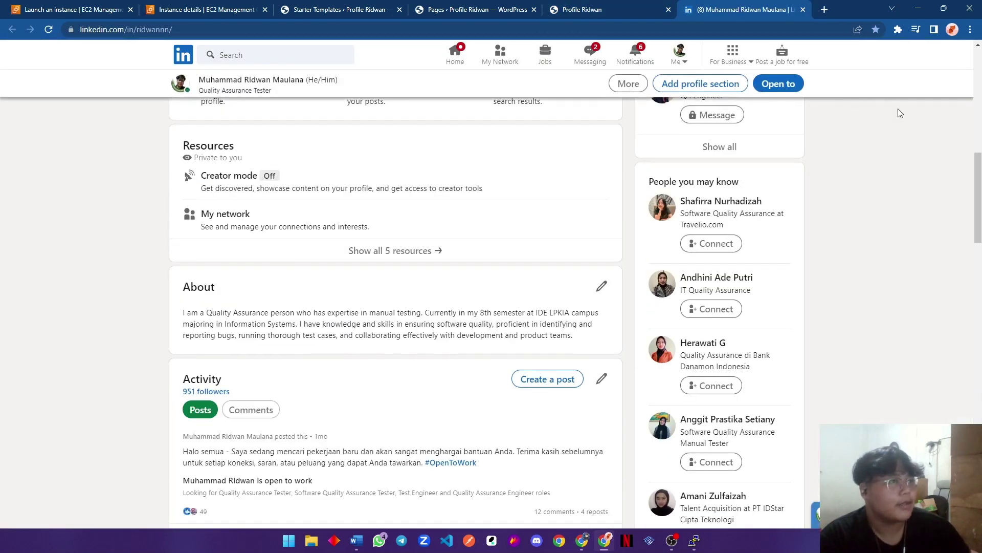
{"action": "scroll", "coordinate": [461, 213], "scroll_direction": "down", "scroll_amount": 12}
{"action": "scroll", "coordinate": [471, 255], "scroll_direction": "up", "scroll_amount": 4}
{"action": "scroll", "coordinate": [479, 313], "scroll_direction": "up", "scroll_amount": 15}
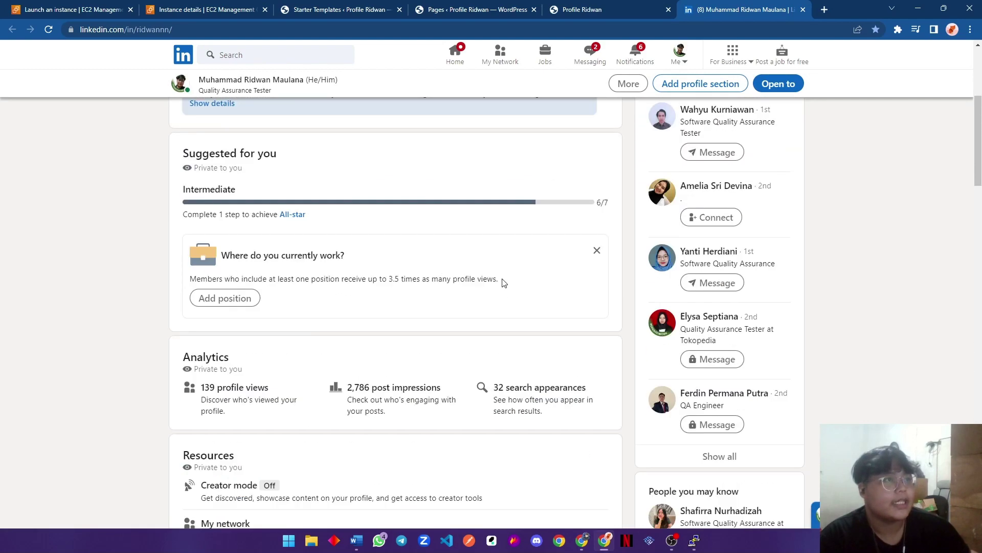
{"action": "left_click", "coordinate": [803, 9]}
{"action": "scroll", "coordinate": [454, 189], "scroll_direction": "up", "scroll_amount": 20}
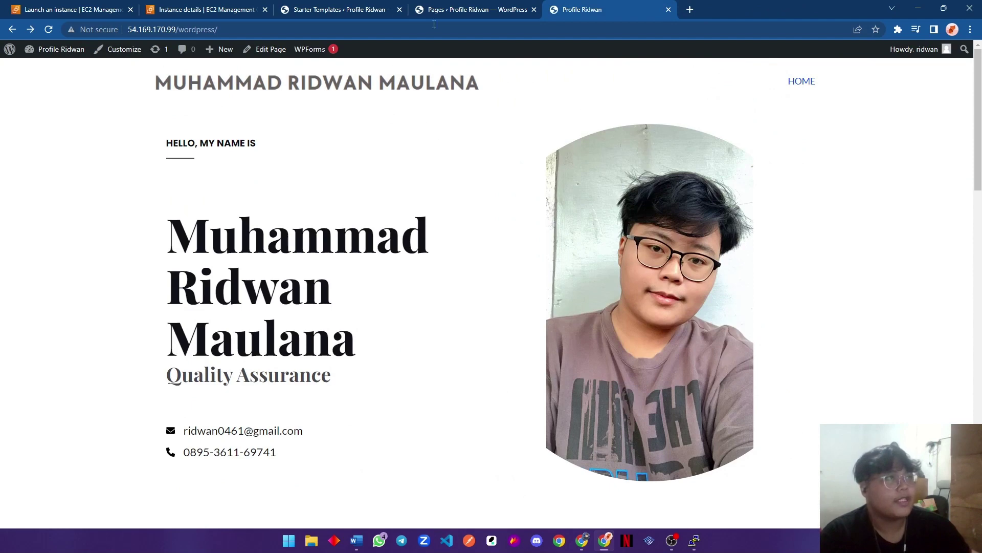
Check the Pages admin tab, close the live portfolio tab, and open the Users list.
{"action": "left_click", "coordinate": [464, 8]}
{"action": "left_click", "coordinate": [594, 9]}
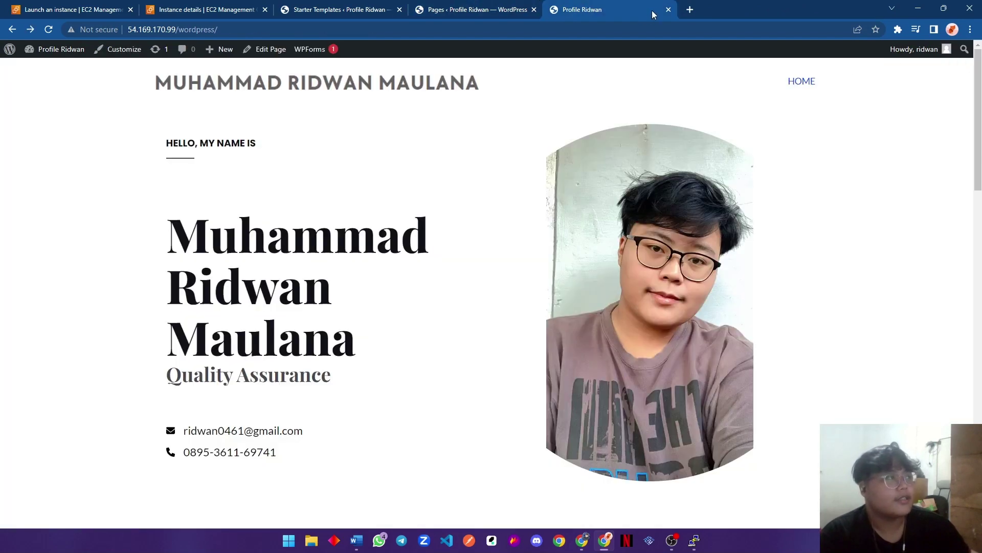
{"action": "left_click", "coordinate": [668, 9]}
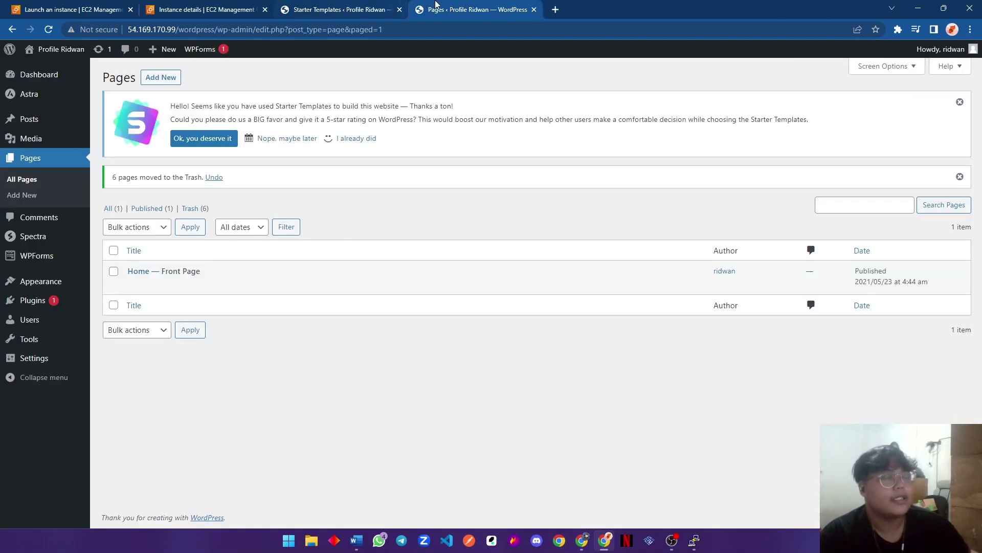
{"action": "left_click", "coordinate": [49, 323]}
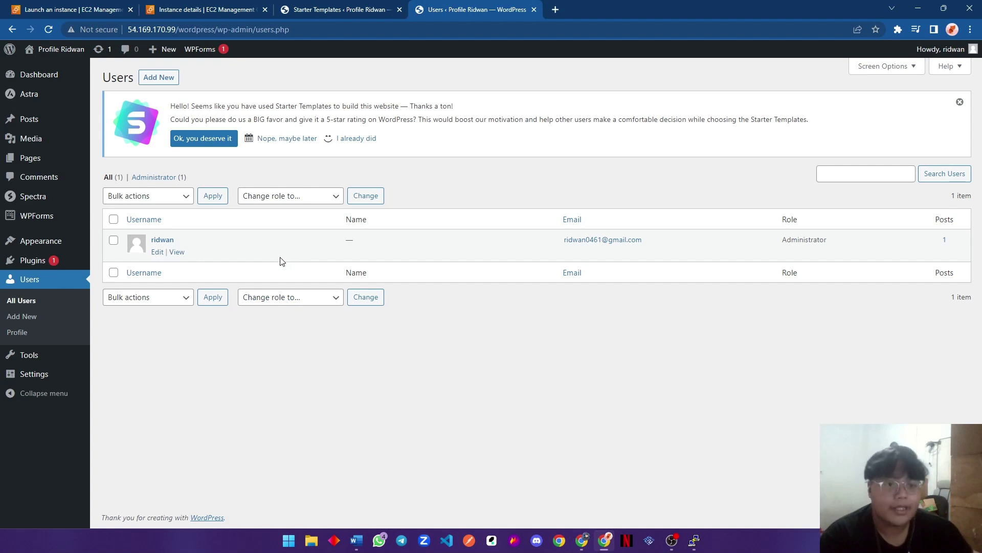
Return to the browser and filter the Users list to Administrator accounts only.
{"action": "left_click", "coordinate": [583, 544]}
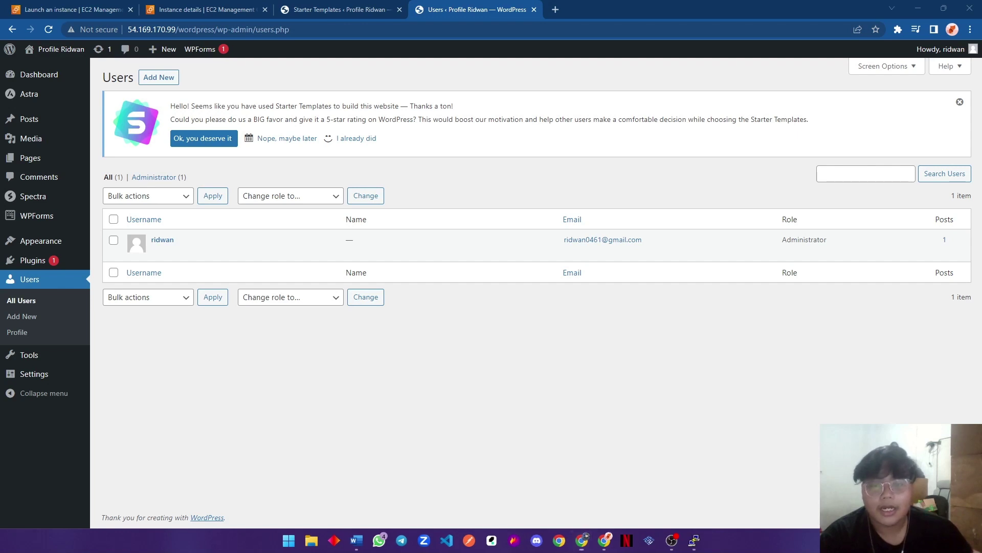
{"action": "key", "text": "alt+Tab"}
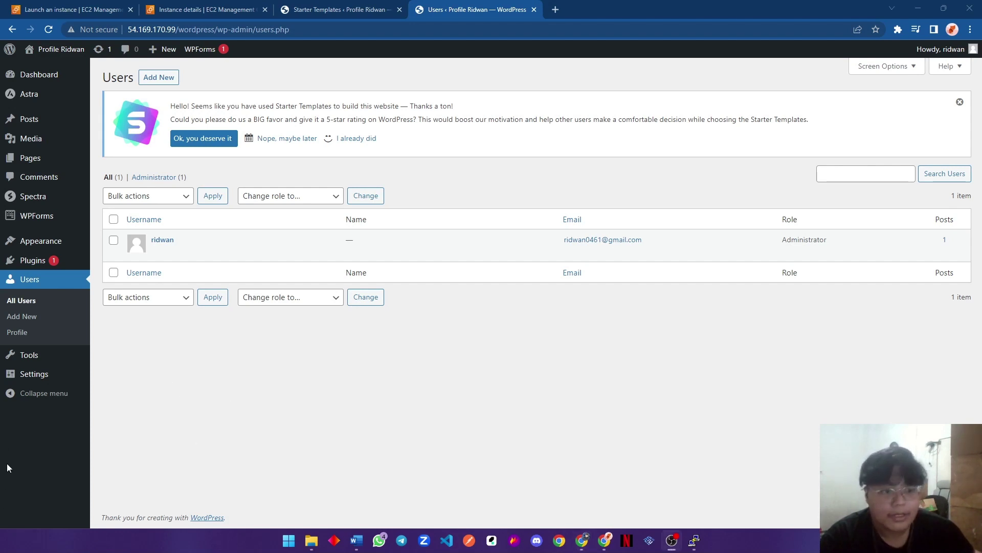
{"action": "key", "text": "alt+Tab"}
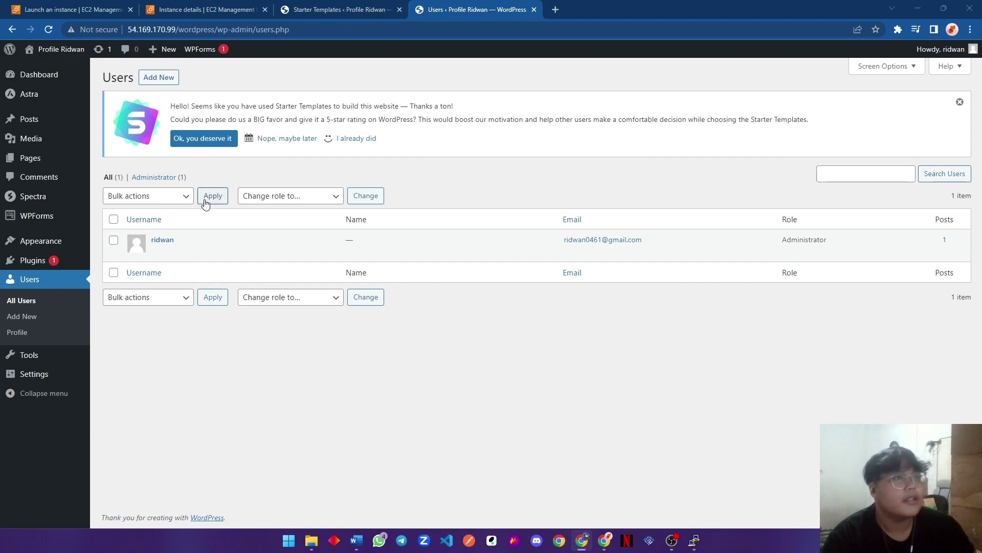
{"action": "left_click", "coordinate": [173, 178]}
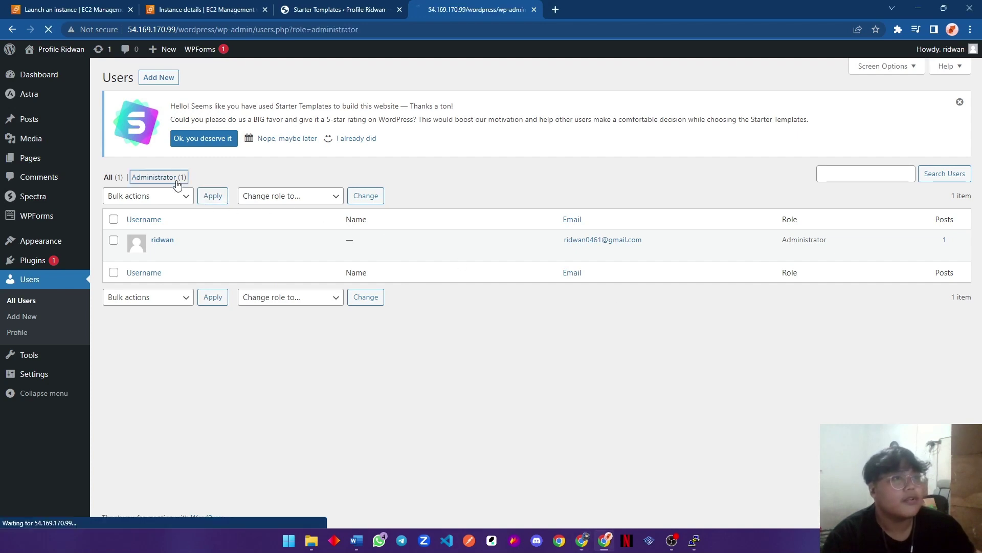
{"action": "left_click", "coordinate": [159, 77]}
Enter the new user's username and first name.
{"action": "left_click", "coordinate": [298, 199]}
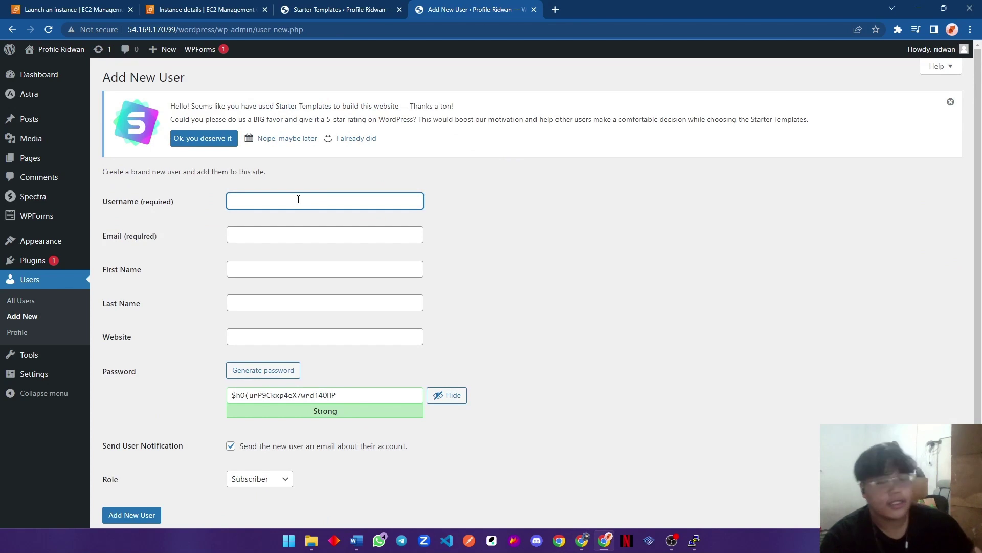
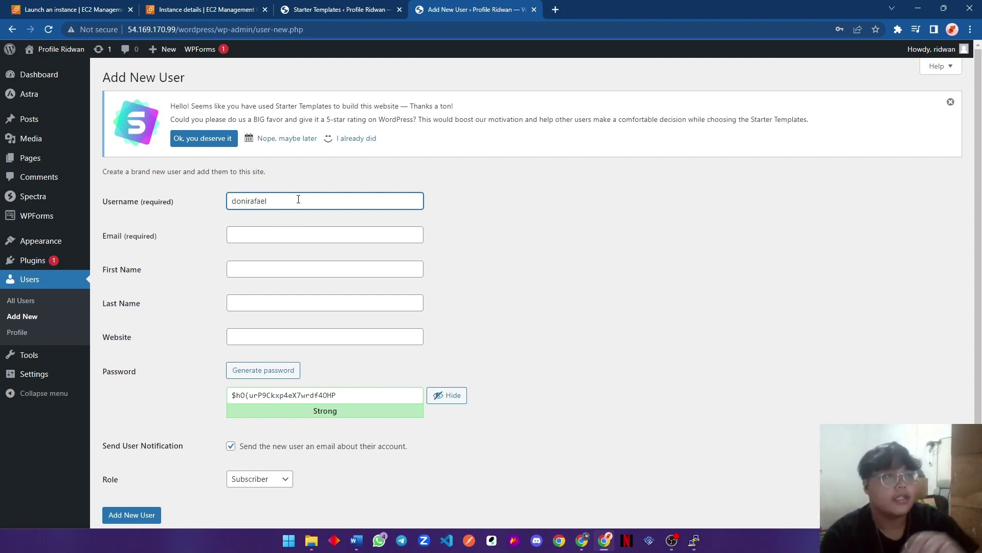
{"action": "double_click", "coordinate": [298, 199]}
{"action": "key", "text": "ctrl+c"}
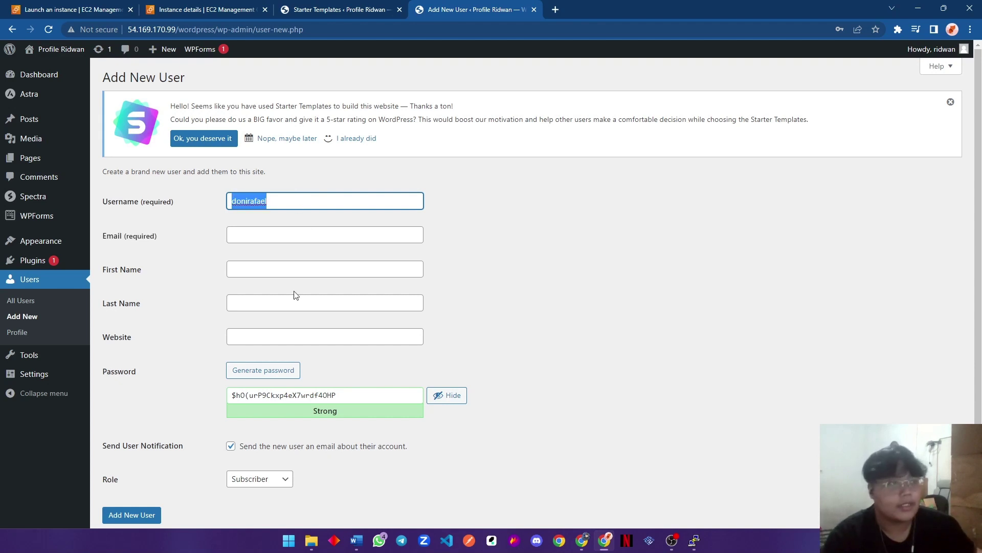
{"action": "scroll", "coordinate": [296, 296], "scroll_direction": "down", "scroll_amount": 1}
{"action": "left_click", "coordinate": [256, 226]}
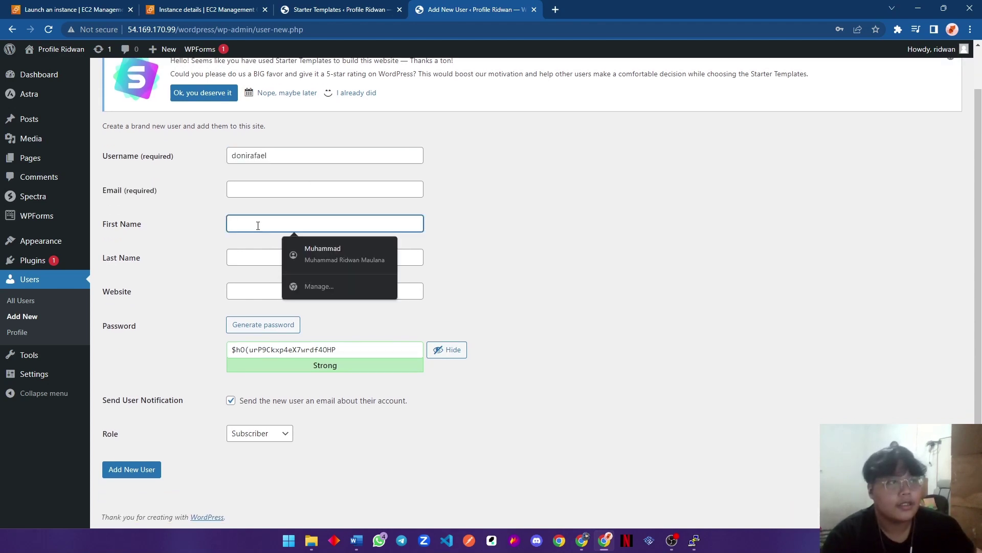
{"action": "type", "text": "Doni"}
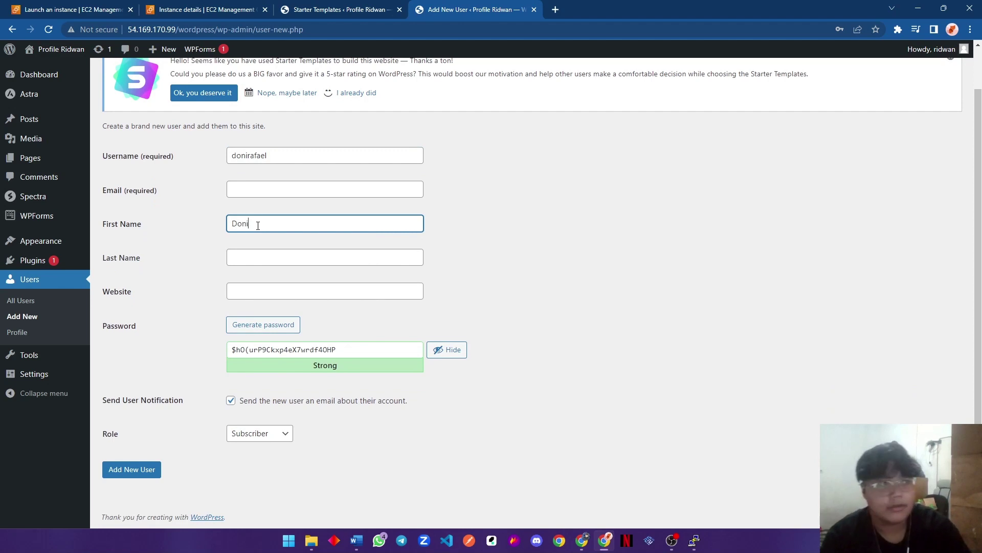
{"action": "key", "text": "Tab"}
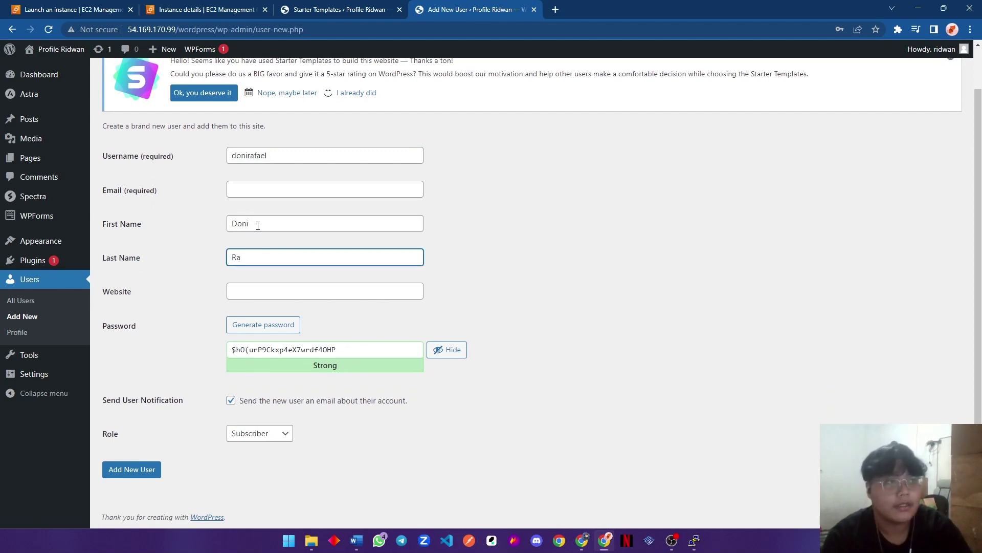
Fill in the new user's e-mail address from a saved suggestion.
{"action": "left_click", "coordinate": [275, 194]}
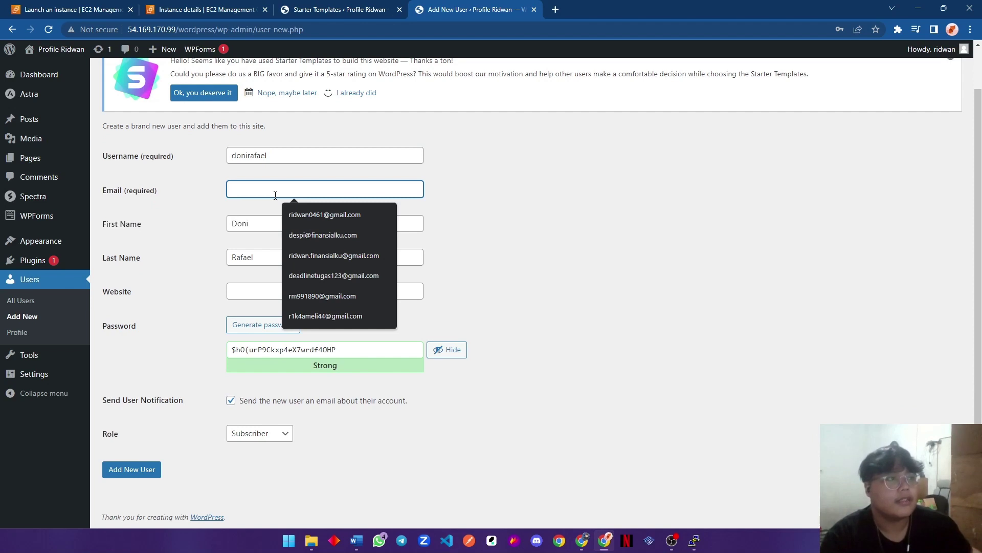
{"action": "left_click", "coordinate": [296, 256]}
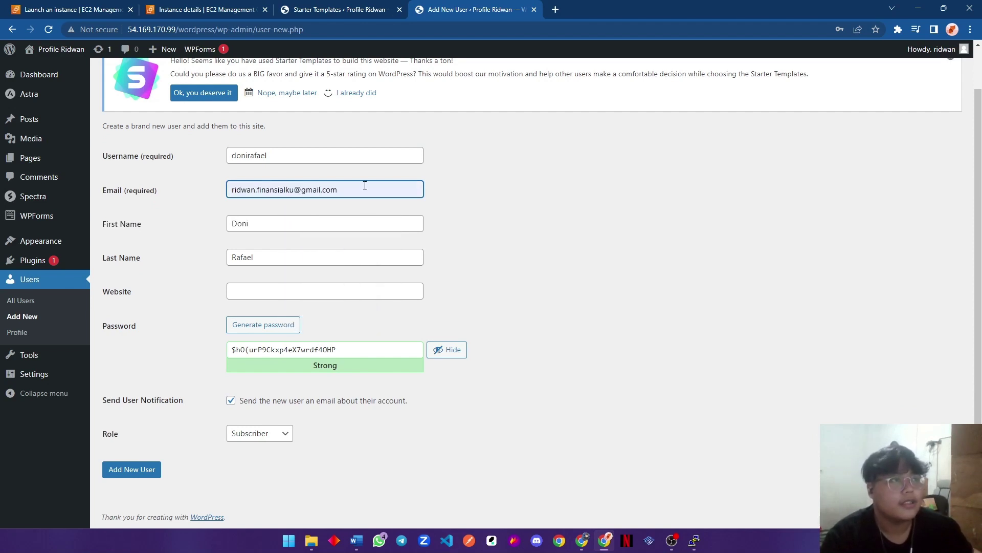
{"action": "left_click_drag", "start_coordinate": [369, 189], "coordinate": [173, 180]}
{"action": "left_click", "coordinate": [532, 185]}
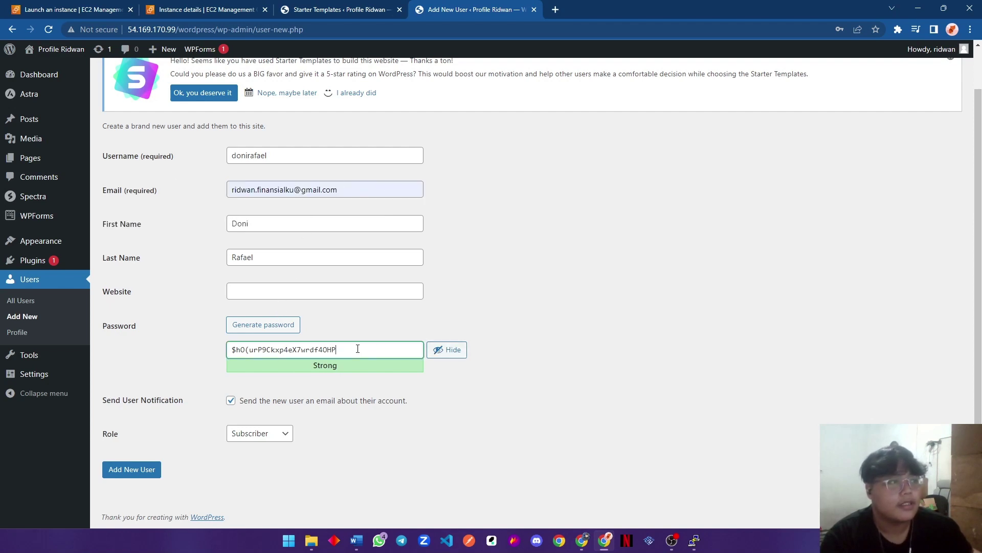
Paste a simpler password, confirm the weak password, set role Administrator, and add the user.
{"action": "left_click_drag", "start_coordinate": [417, 350], "coordinate": [187, 350]}
{"action": "key", "text": "ctrl+v"}
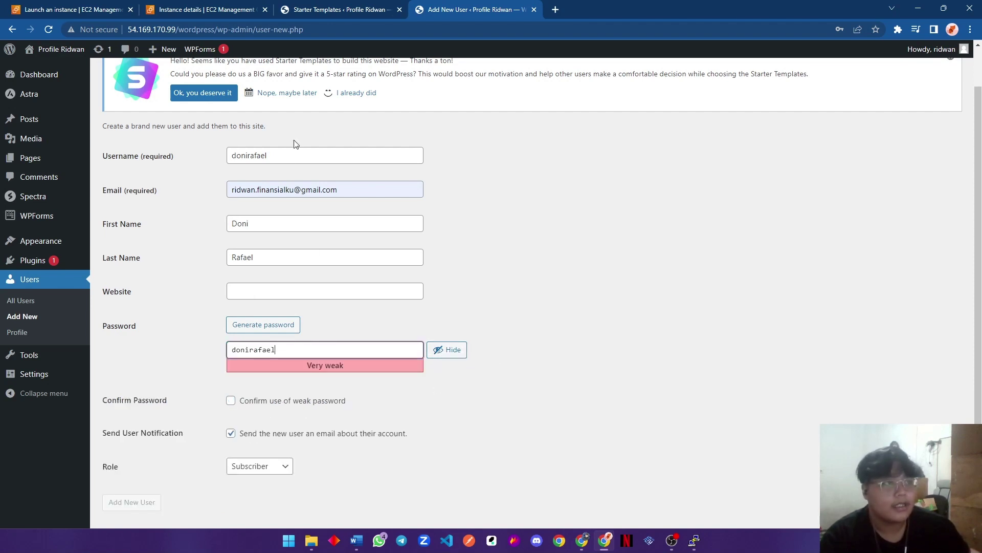
{"action": "left_click", "coordinate": [254, 400]}
{"action": "left_click", "coordinate": [231, 402]}
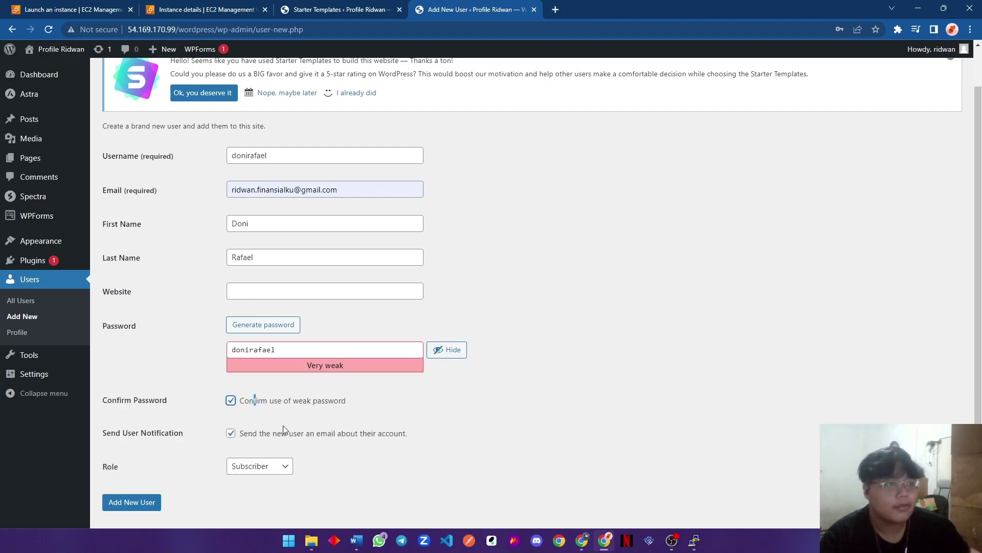
{"action": "left_click", "coordinate": [267, 470]}
{"action": "left_click", "coordinate": [262, 452]}
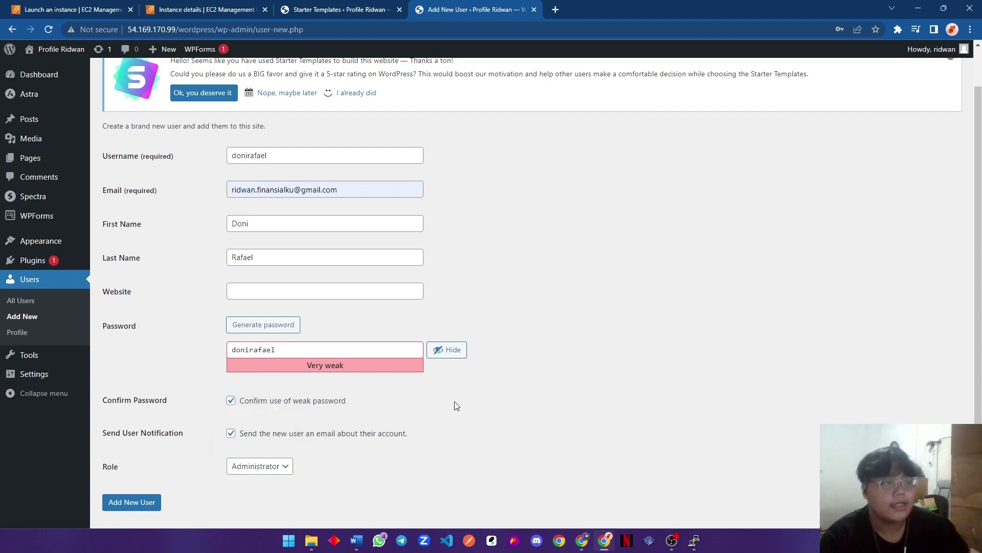
{"action": "left_click", "coordinate": [135, 506]}
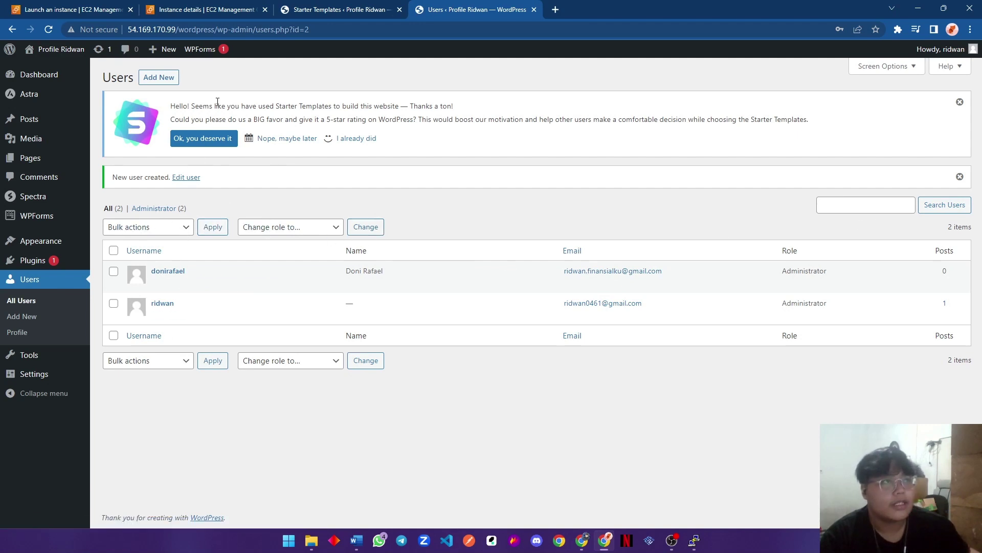
Start another new user, entering its username and saved e-mail address.
{"action": "left_click", "coordinate": [172, 82]}
{"action": "left_click", "coordinate": [306, 196]}
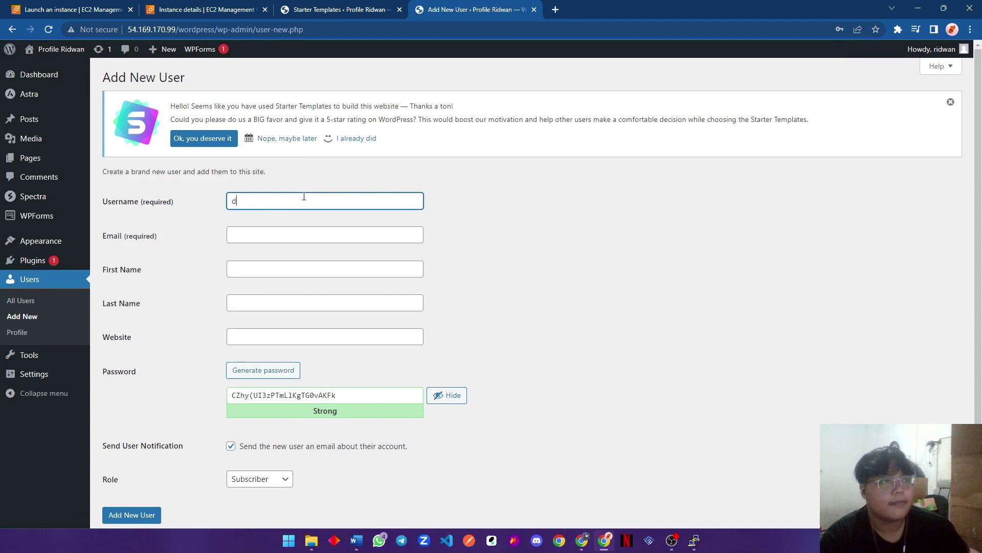
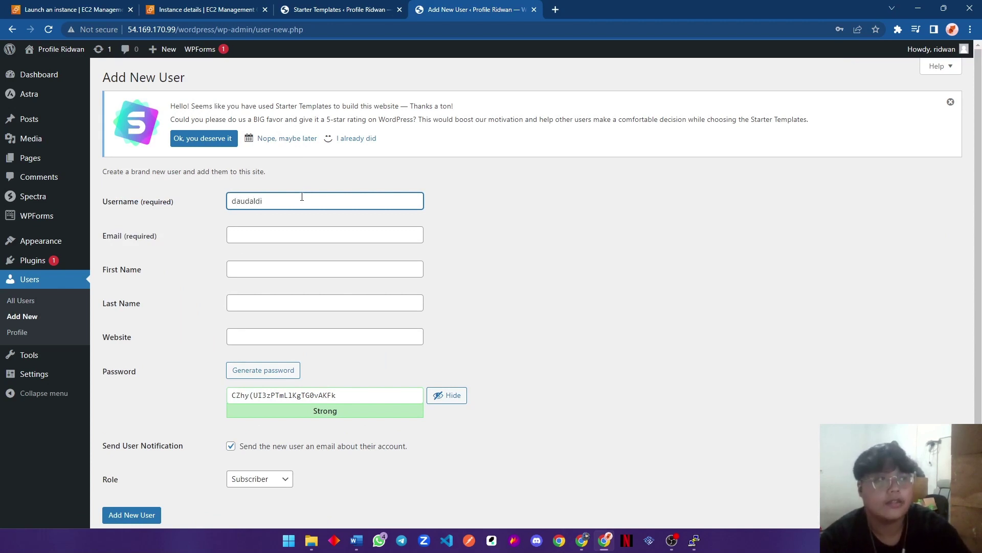
{"action": "double_click", "coordinate": [301, 197]}
{"action": "left_click", "coordinate": [278, 230]}
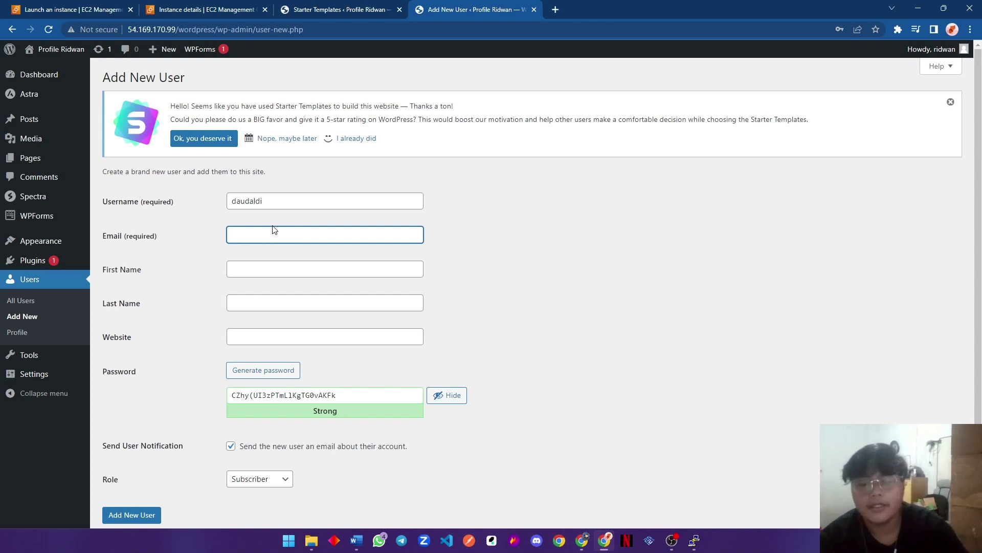
{"action": "type", "text": "ridwan"}
{"action": "key", "text": "BackSpace"}
{"action": "key", "text": "BackSpace"}
{"action": "key", "text": "BackSpace"}
{"action": "key", "text": "BackSpace"}
{"action": "key", "text": "BackSpace"}
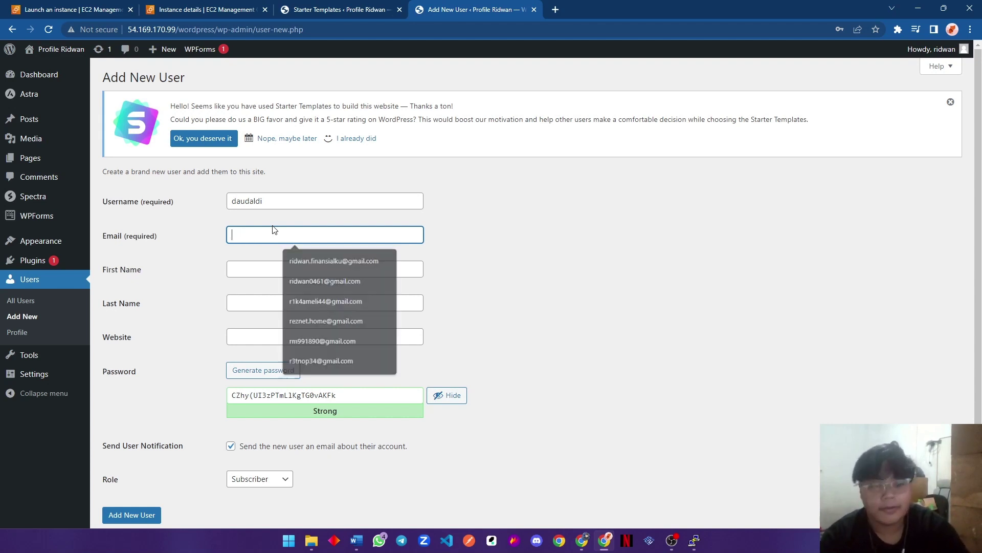
{"action": "type", "text": "muha"}
{"action": "left_click", "coordinate": [351, 260]}
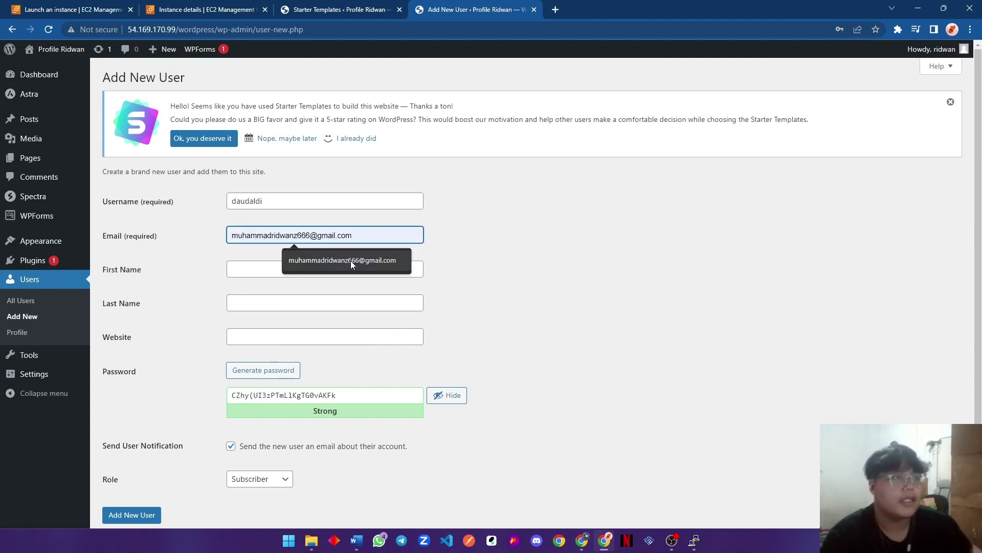
Enter the new user's first and last name.
{"action": "left_click", "coordinate": [280, 269]}
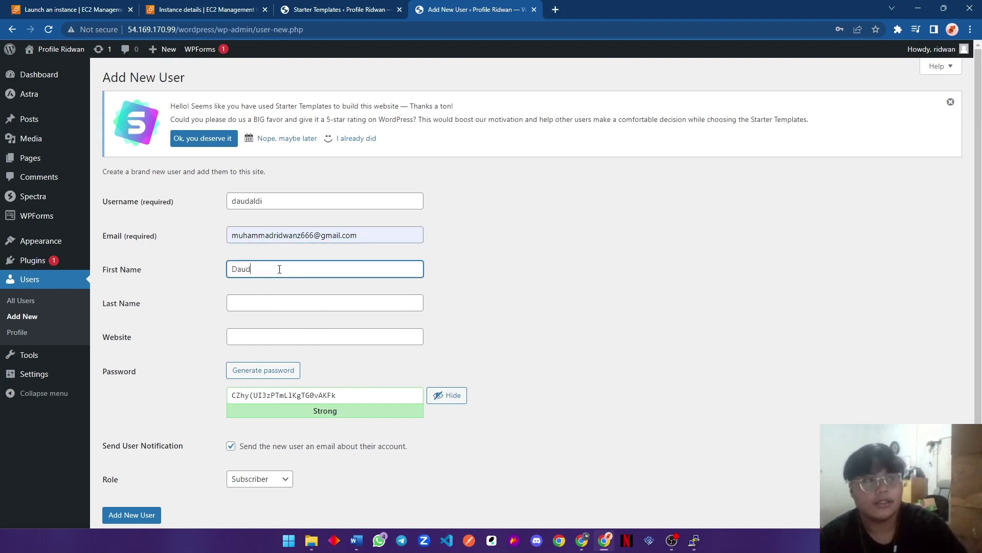
{"action": "key", "text": "Tab"}
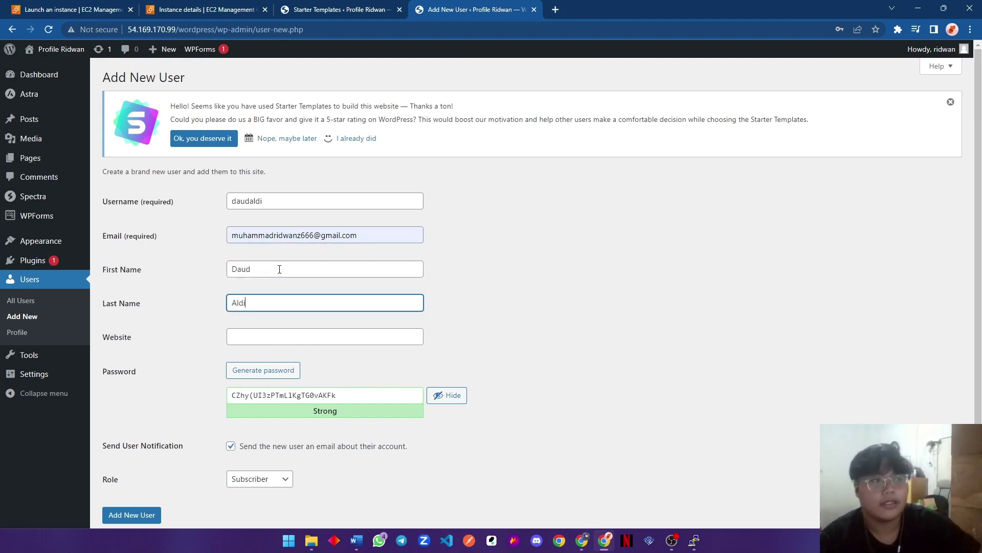
{"action": "key", "text": "shift+Tab"}
{"action": "left_click", "coordinate": [333, 336]}
{"action": "scroll", "coordinate": [307, 348], "scroll_direction": "down", "scroll_amount": 1}
{"action": "scroll", "coordinate": [285, 334], "scroll_direction": "down", "scroll_amount": 1}
Set a weak password and confirm it, choose the Administrator role, and add the user.
{"action": "key", "text": "Tab"}
{"action": "key", "text": "Tab"}
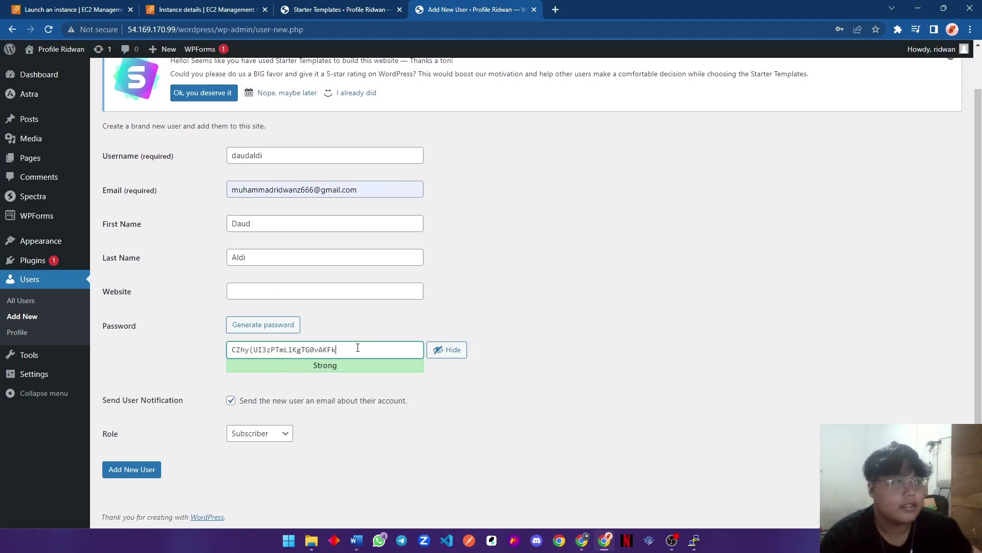
{"action": "key", "text": "ctrl+a"}
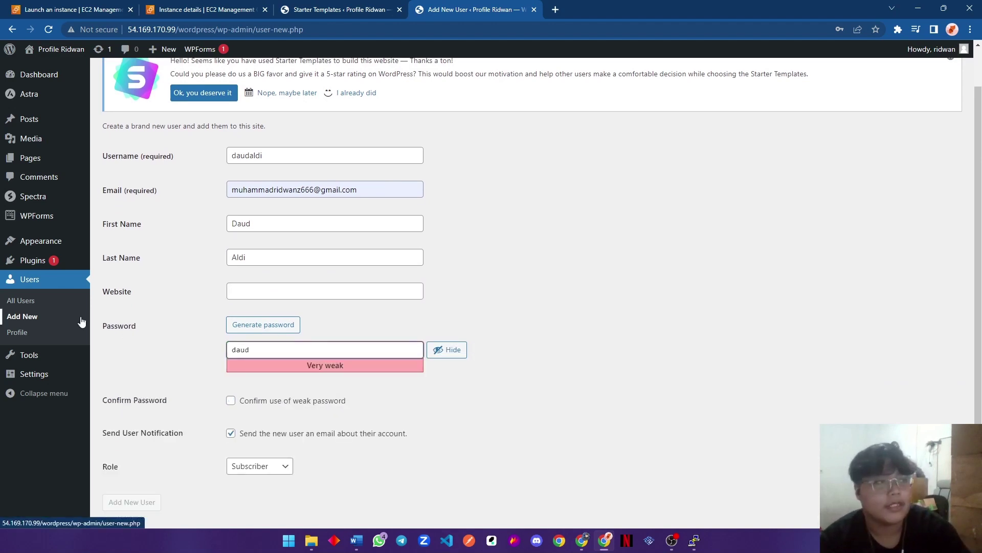
{"action": "scroll", "coordinate": [273, 422], "scroll_direction": "down", "scroll_amount": 1}
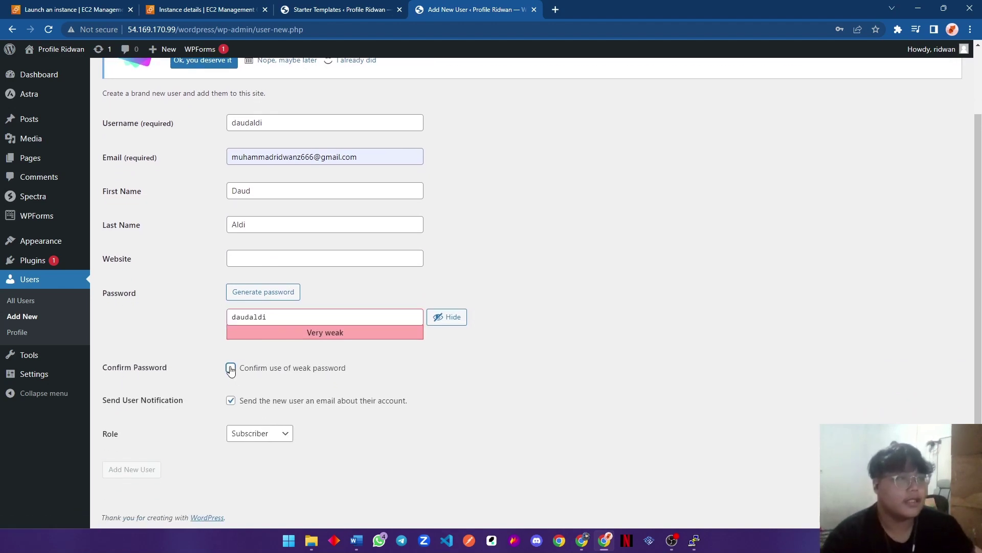
{"action": "left_click", "coordinate": [231, 367]}
{"action": "left_click", "coordinate": [260, 433]}
{"action": "left_click", "coordinate": [258, 491]}
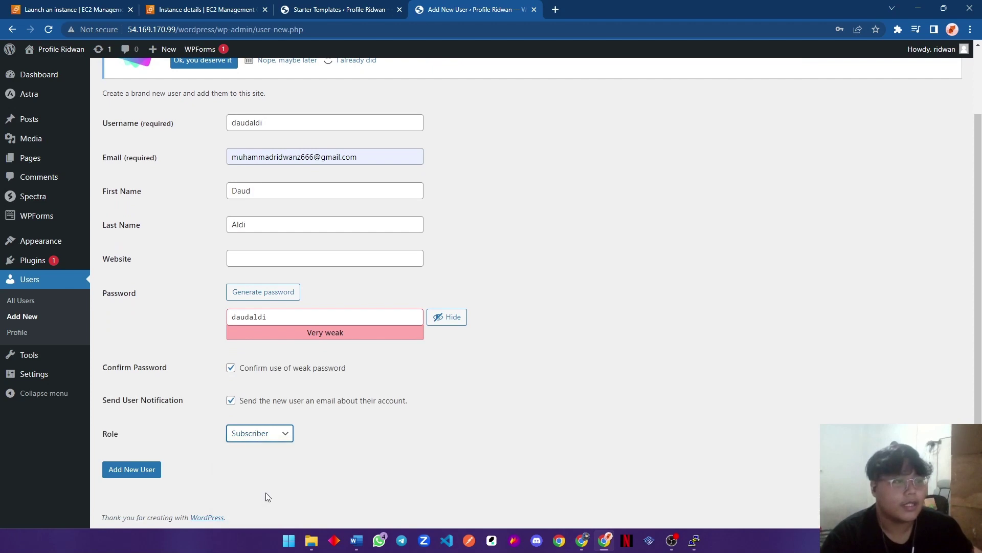
{"action": "left_click", "coordinate": [146, 470]}
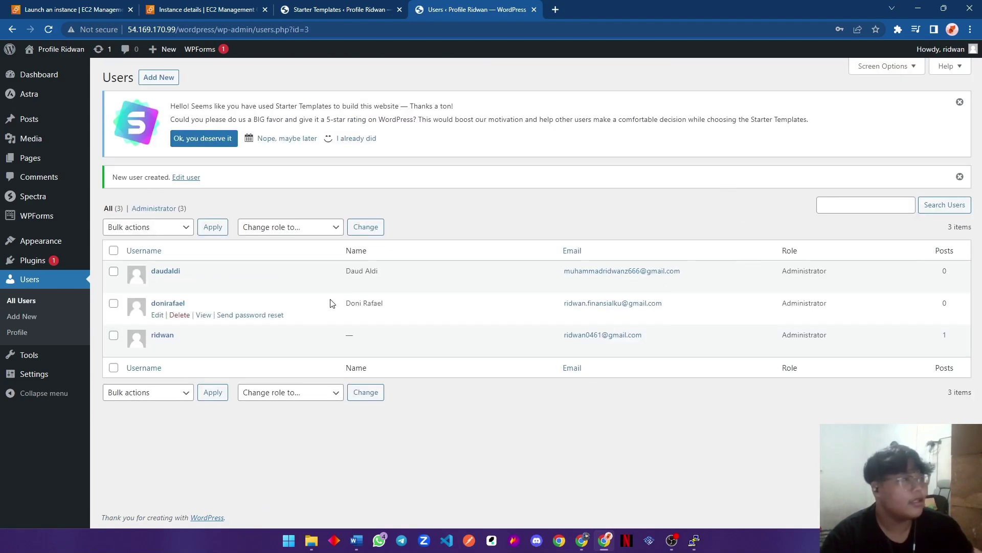
Go from the admin bar to the public portfolio homepage and scroll to its About Me section.
{"action": "left_click", "coordinate": [50, 60]}
{"action": "scroll", "coordinate": [421, 108], "scroll_direction": "down", "scroll_amount": 5}
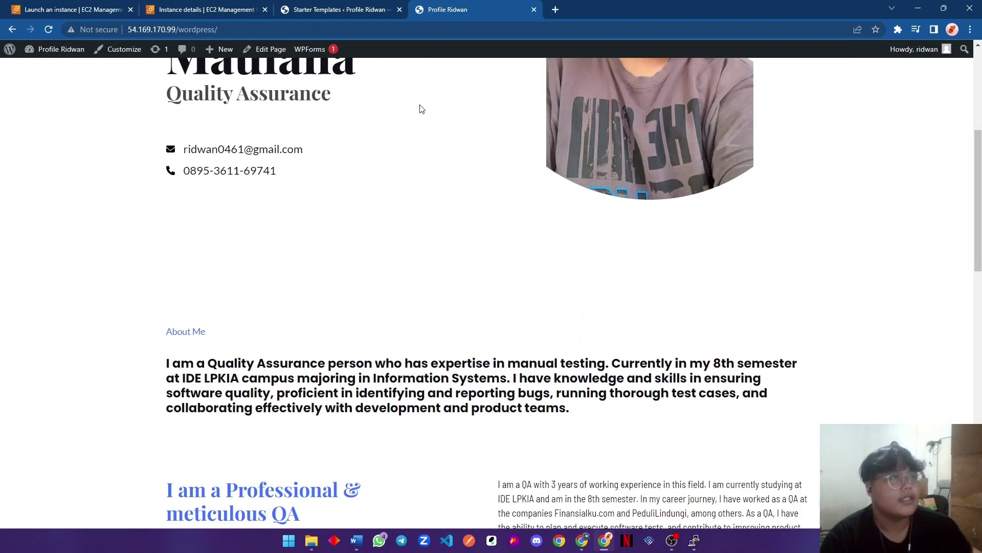
{"action": "scroll", "coordinate": [461, 154], "scroll_direction": "up", "scroll_amount": 5}
{"action": "scroll", "coordinate": [488, 183], "scroll_direction": "down", "scroll_amount": 15}
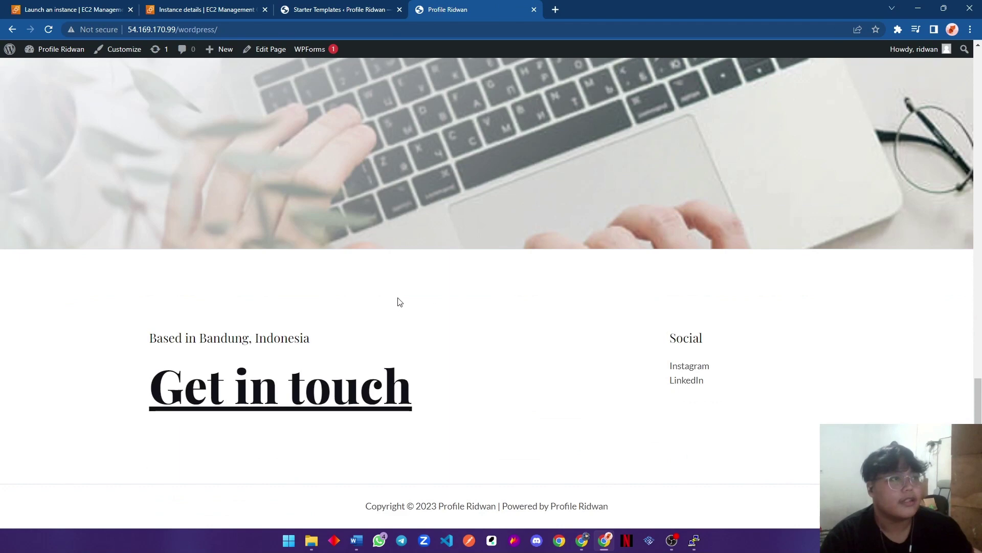
{"action": "scroll", "coordinate": [399, 302], "scroll_direction": "up", "scroll_amount": 10}
{"action": "scroll", "coordinate": [383, 279], "scroll_direction": "up", "scroll_amount": 5}
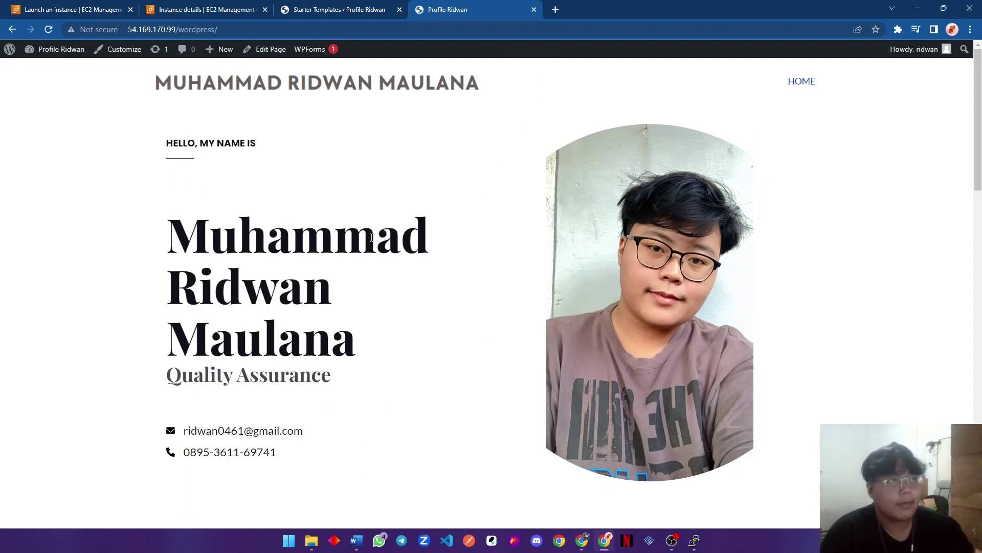
{"action": "scroll", "coordinate": [440, 202], "scroll_direction": "down", "scroll_amount": 15}
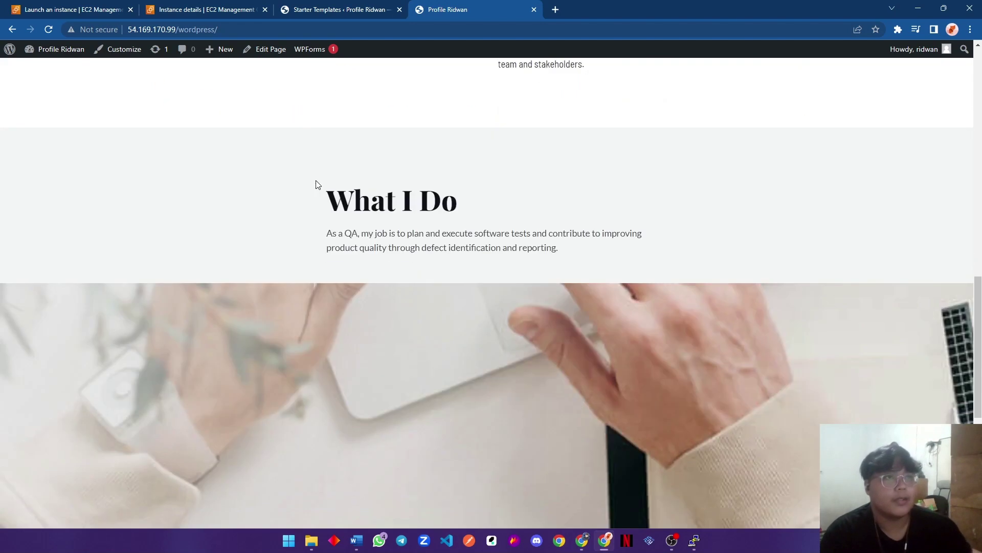
{"action": "scroll", "coordinate": [229, 198], "scroll_direction": "up", "scroll_amount": 6}
{"action": "scroll", "coordinate": [229, 197], "scroll_direction": "up", "scroll_amount": 8}
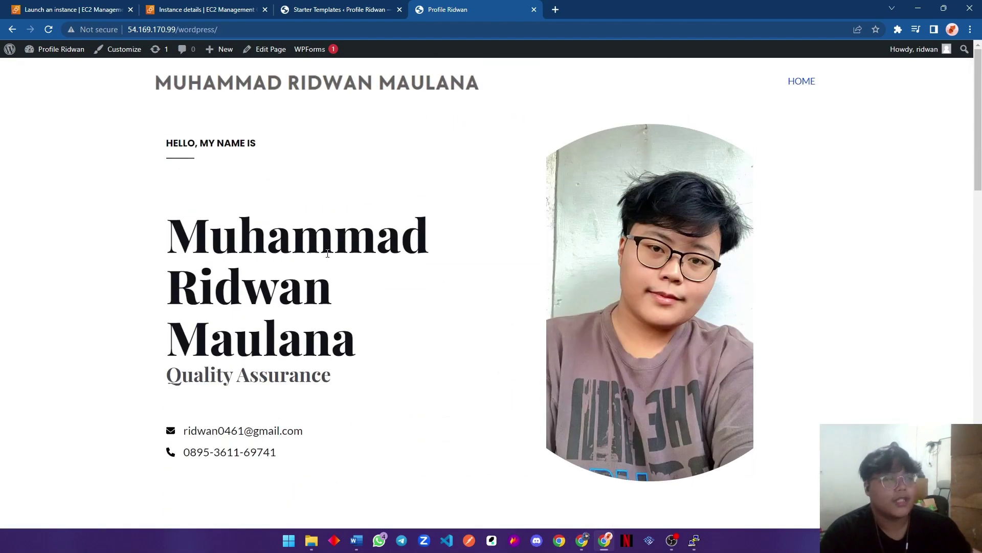
{"action": "scroll", "coordinate": [351, 232], "scroll_direction": "down", "scroll_amount": 20}
{"action": "scroll", "coordinate": [364, 222], "scroll_direction": "up", "scroll_amount": 15}
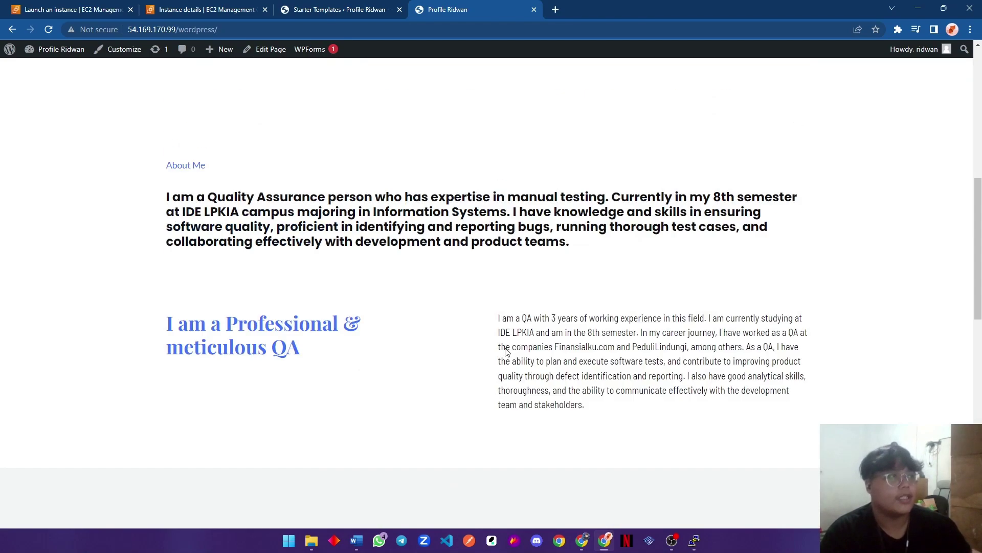